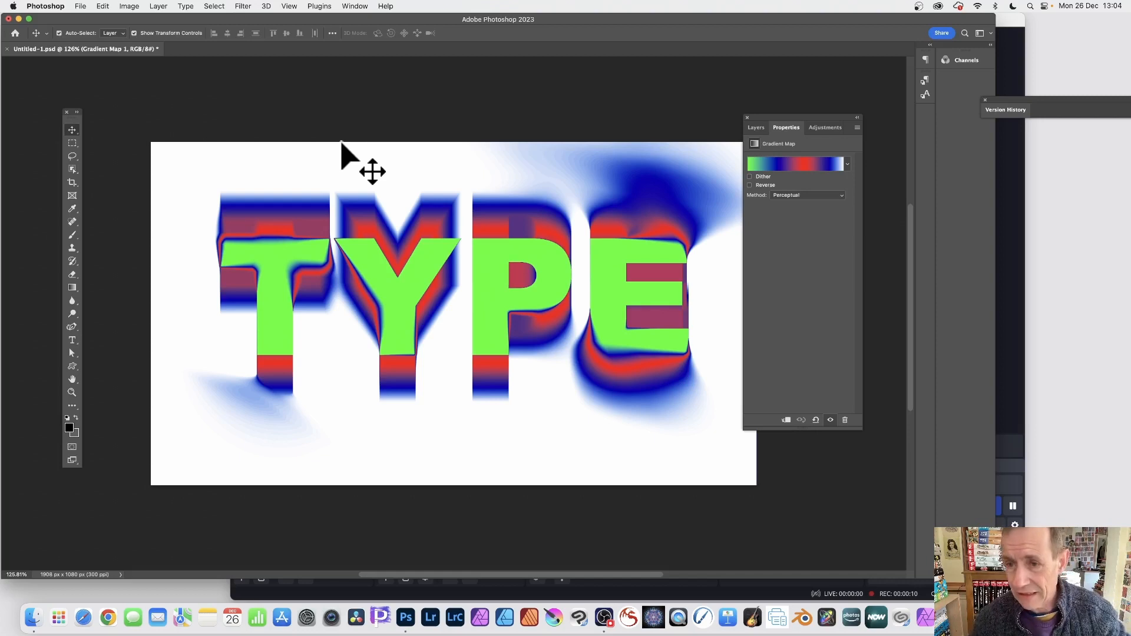
- Add the horizontal text "TYPE" to the blank canvas and move it left so the whole word fits
left_click(756, 128)
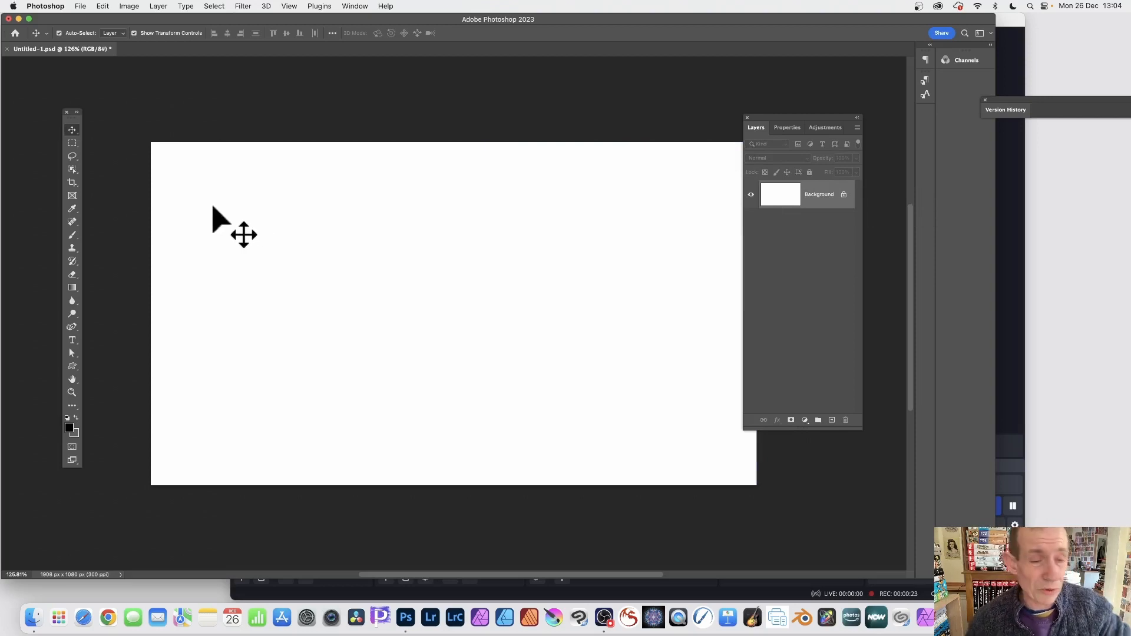
left_click(73, 341)
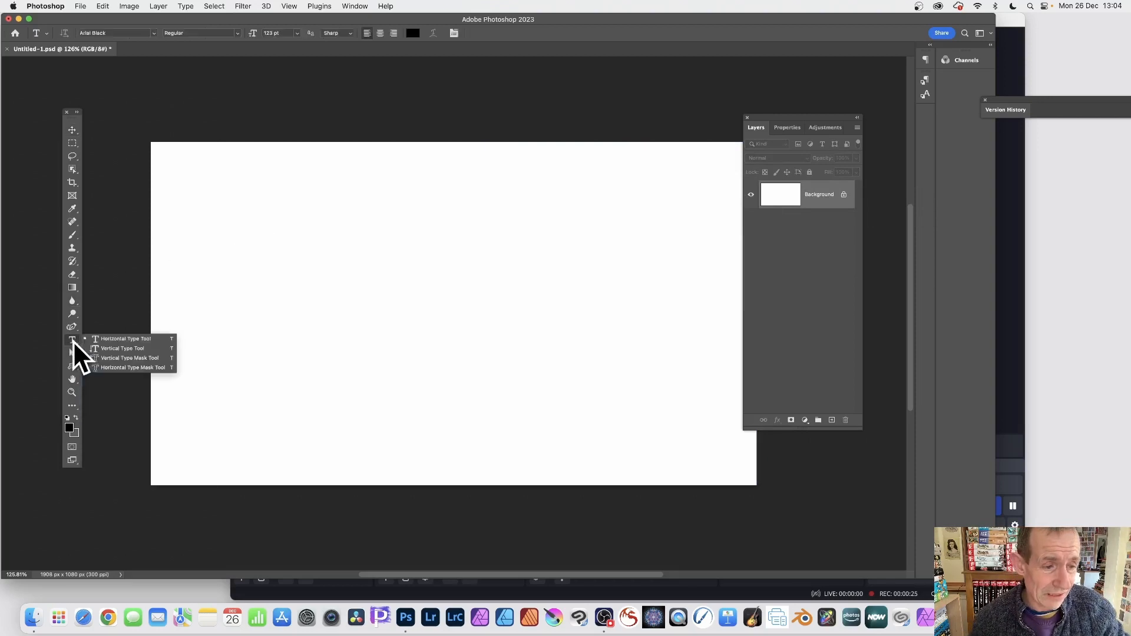
left_click(123, 339)
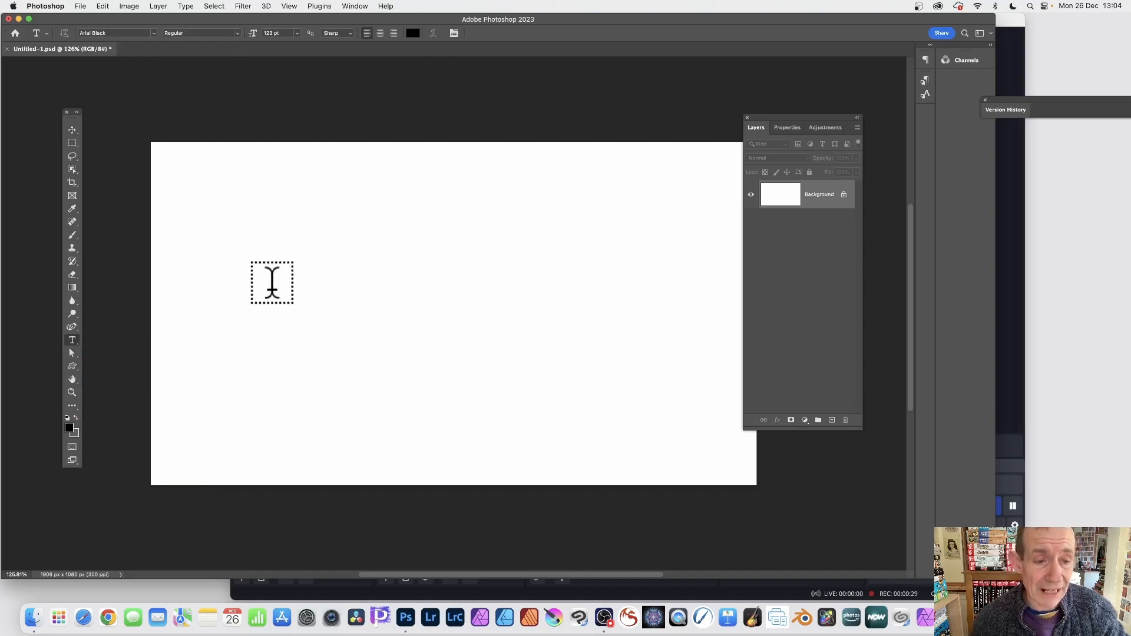
left_click(269, 282)
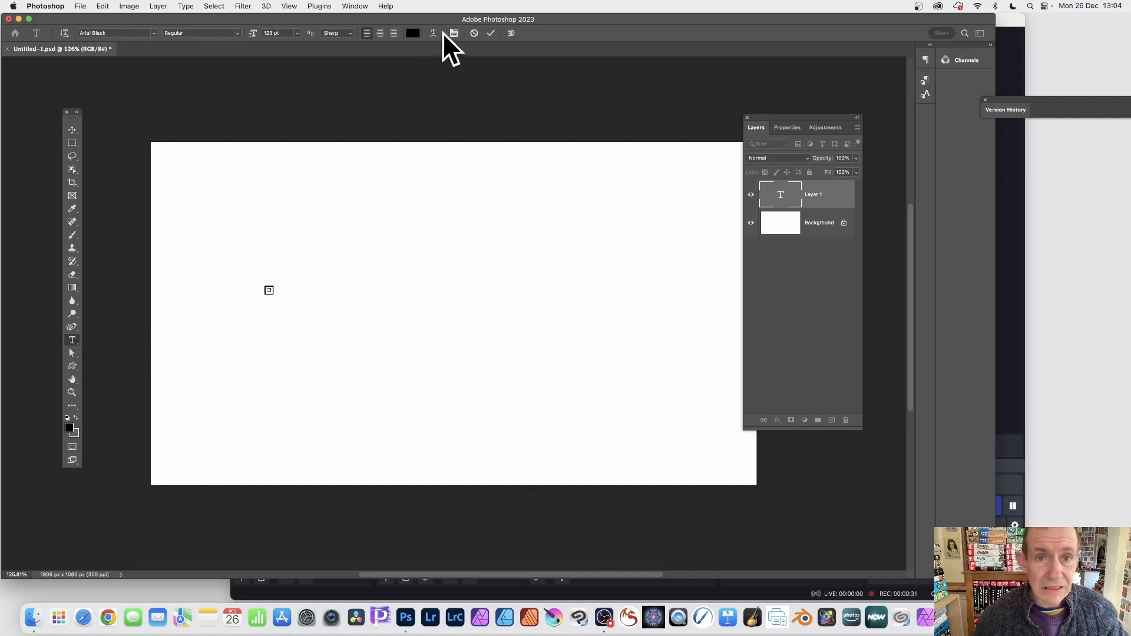
left_click(474, 33)
left_click(269, 314)
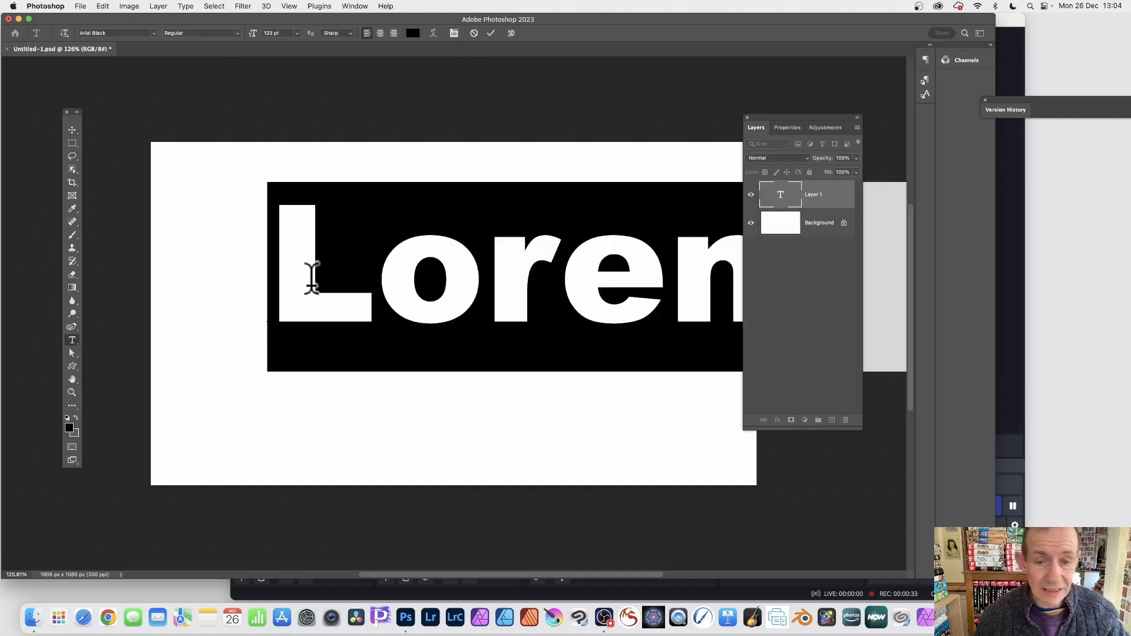
type("TYPD")
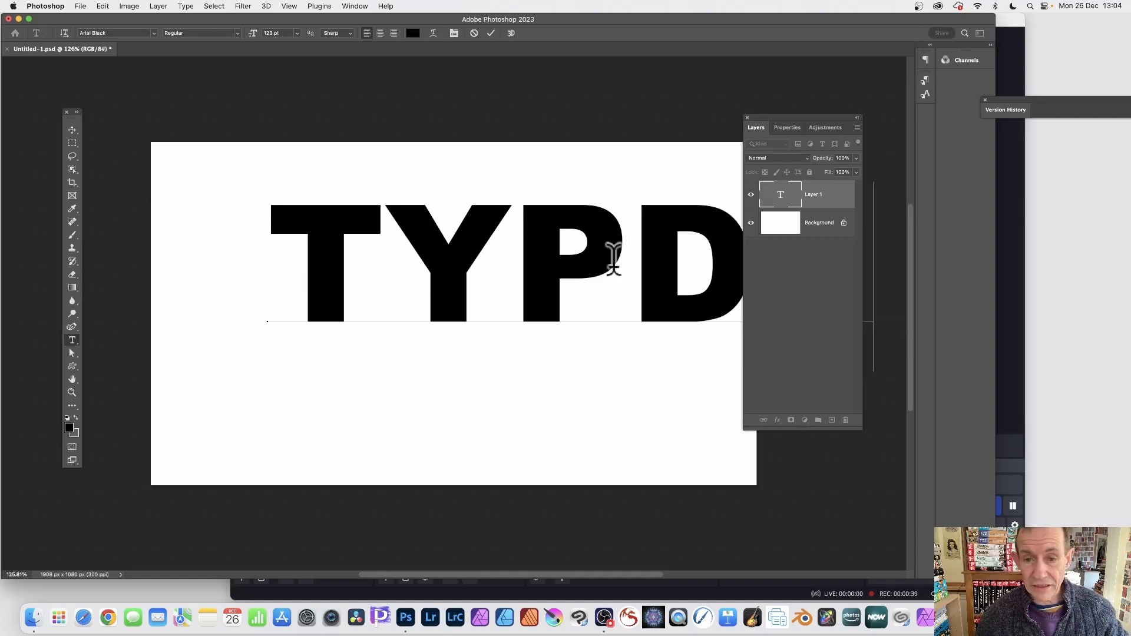
left_click_drag(633, 253, 797, 235)
type("E")
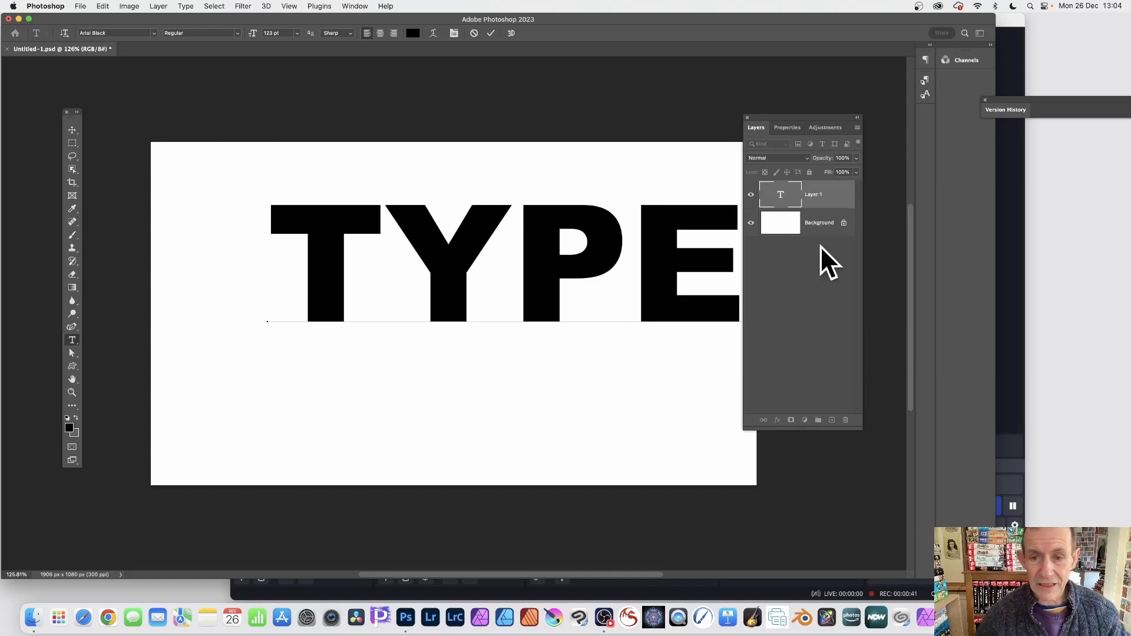
left_click(67, 135)
left_click_drag(465, 245, 412, 242)
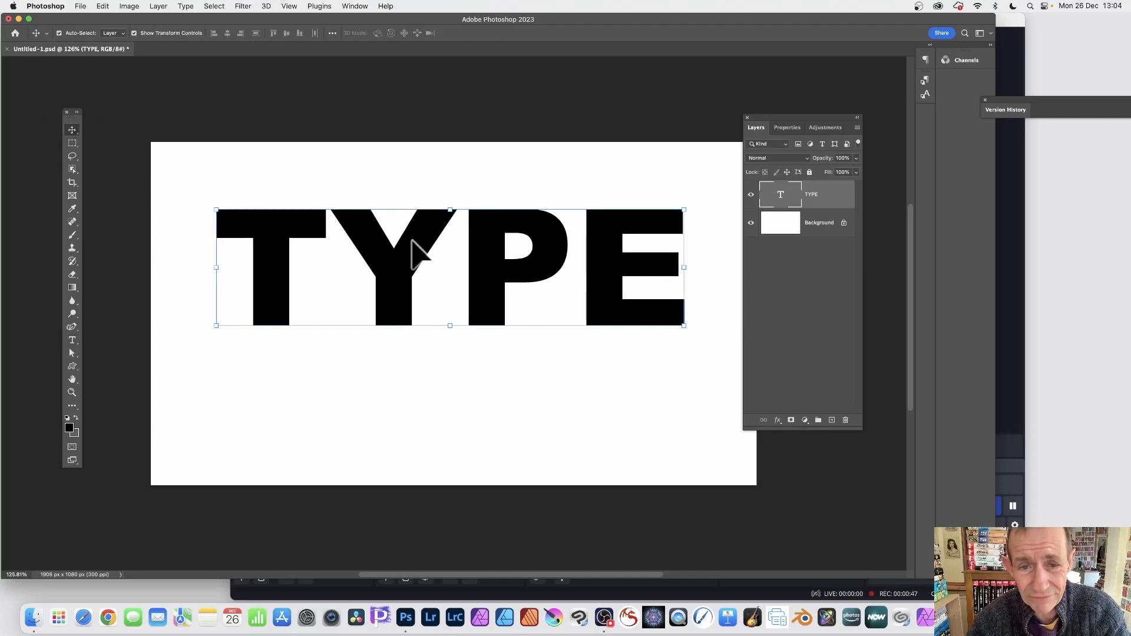
- Convert the TYPE layer to a smart object and apply a Motion Blur with angle 90° and distance 280 pixels
left_click(242, 6)
mouse_move(259, 141)
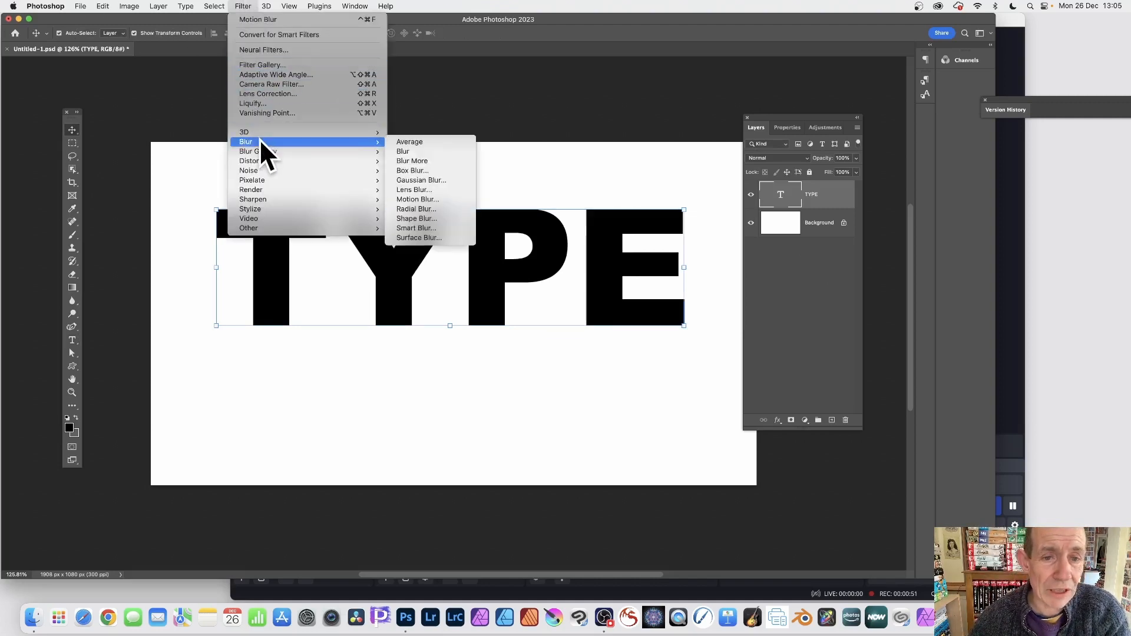
left_click(416, 196)
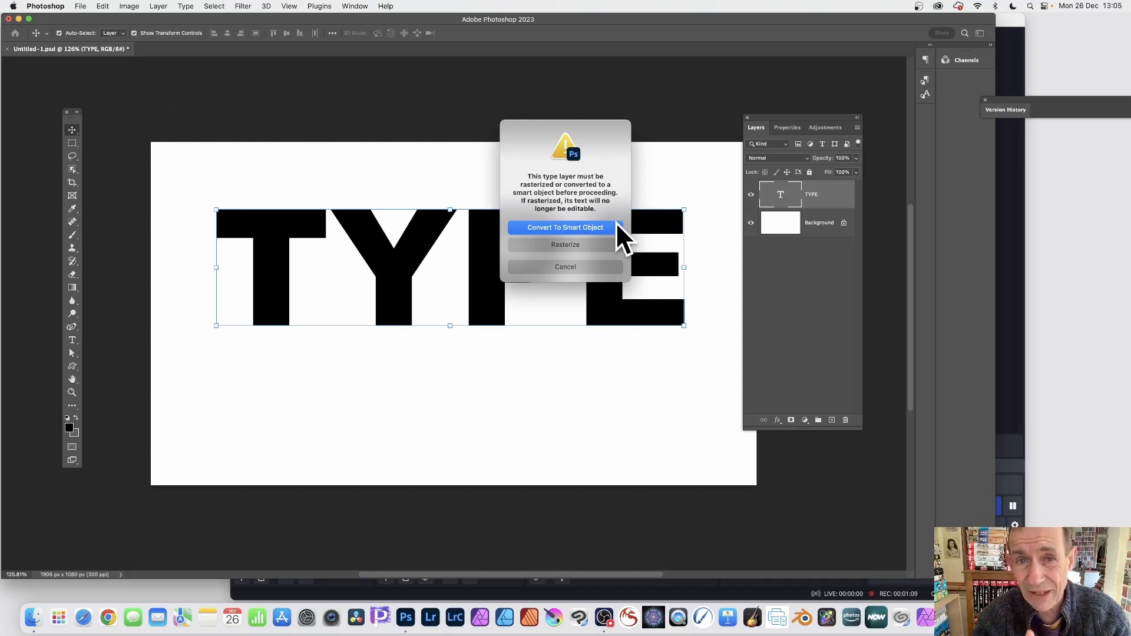
left_click(595, 228)
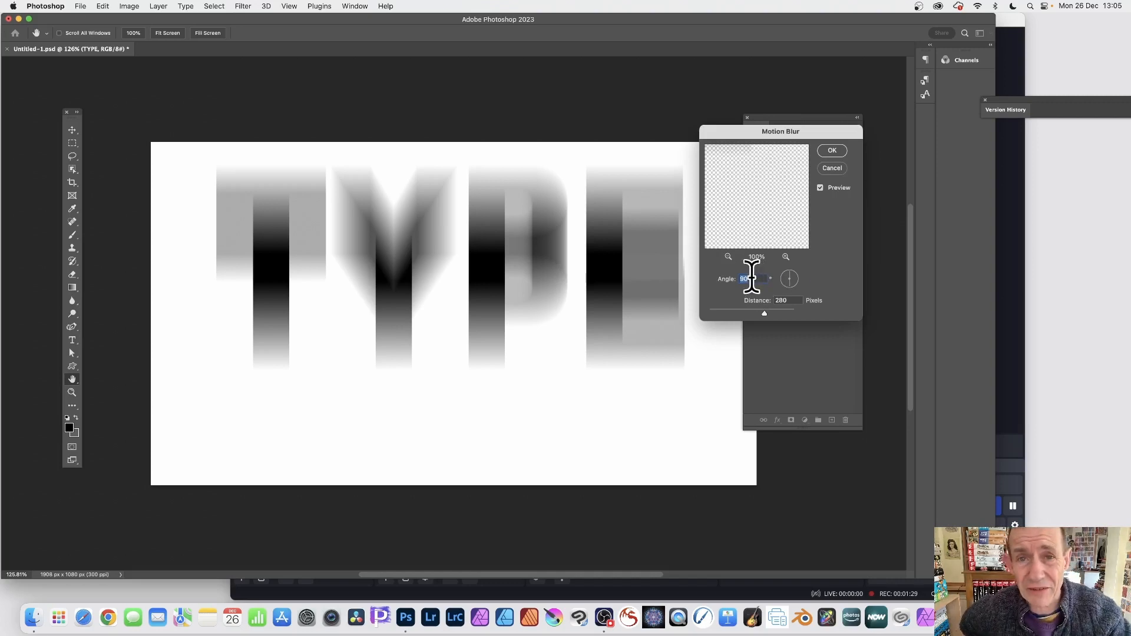
left_click(836, 151)
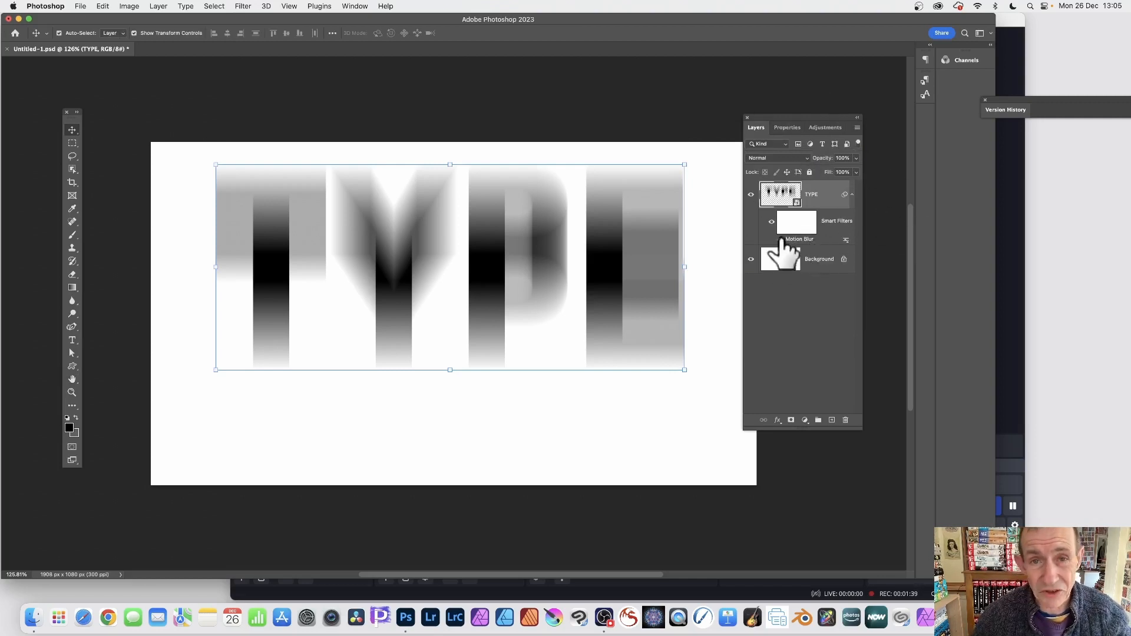
- Set the blending mode of the TYPE layer's Motion Blur smart filter to Darken
double_click(812, 240)
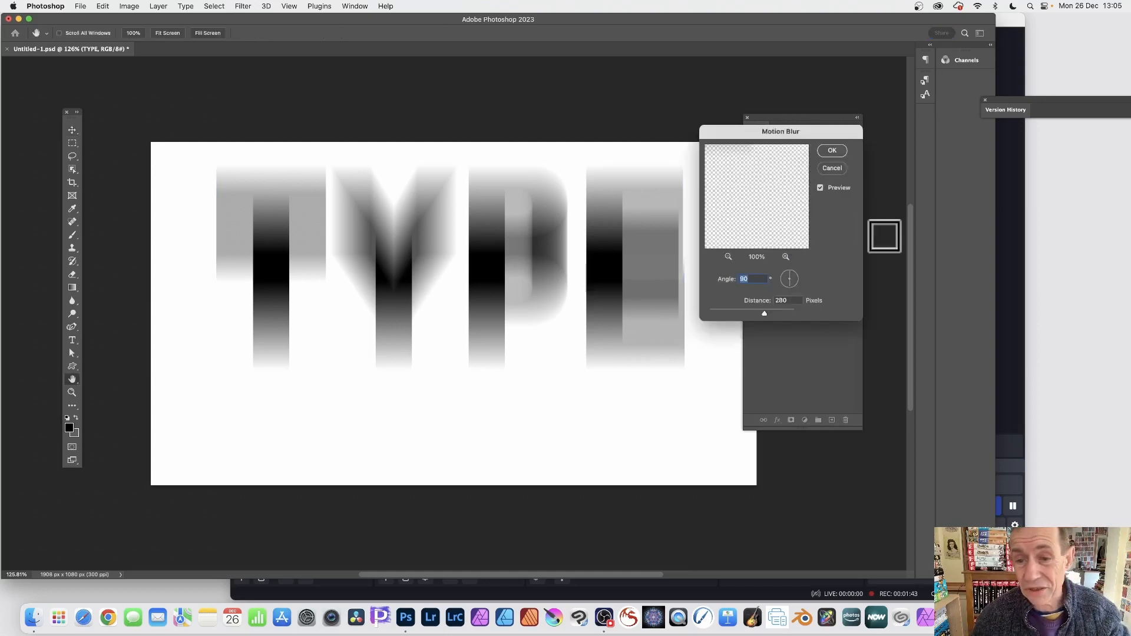
left_click(831, 167)
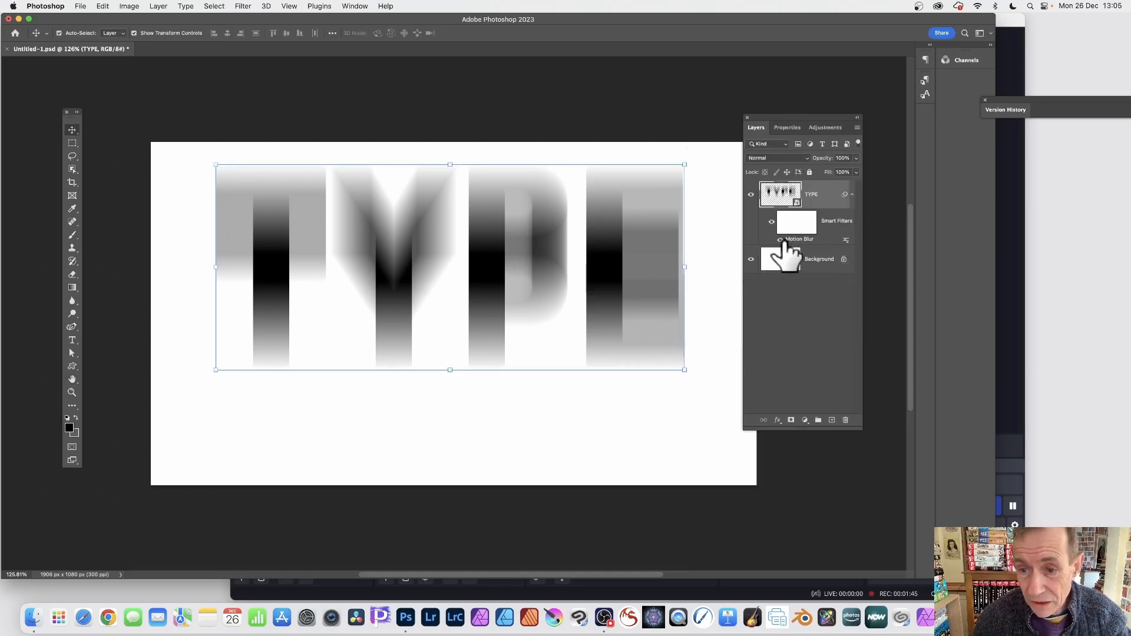
double_click(846, 239)
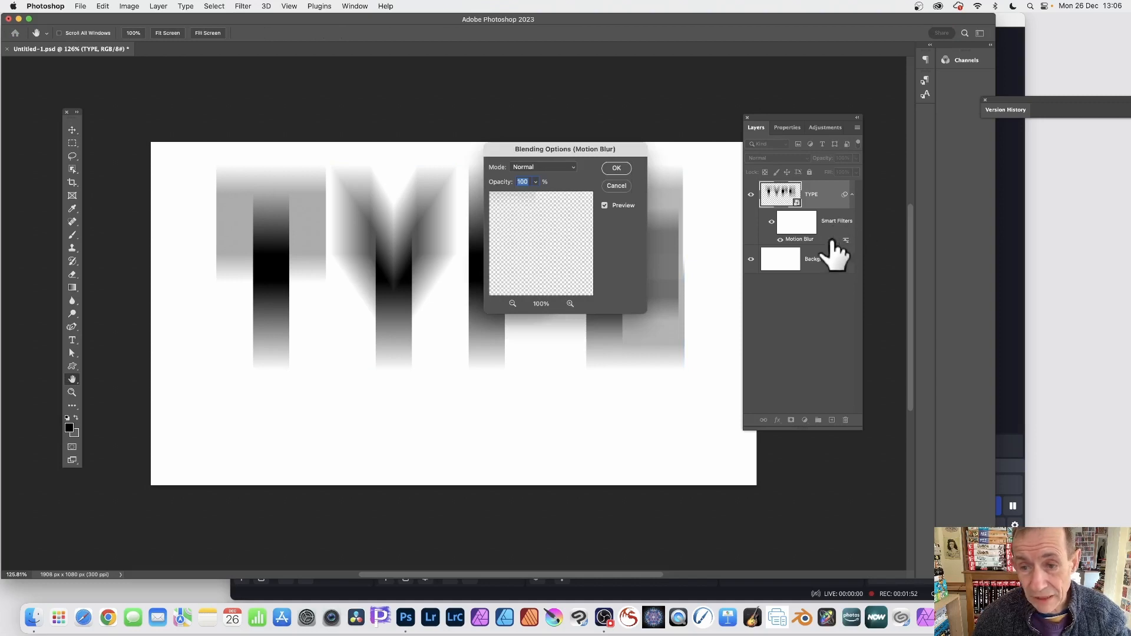
left_click(551, 167)
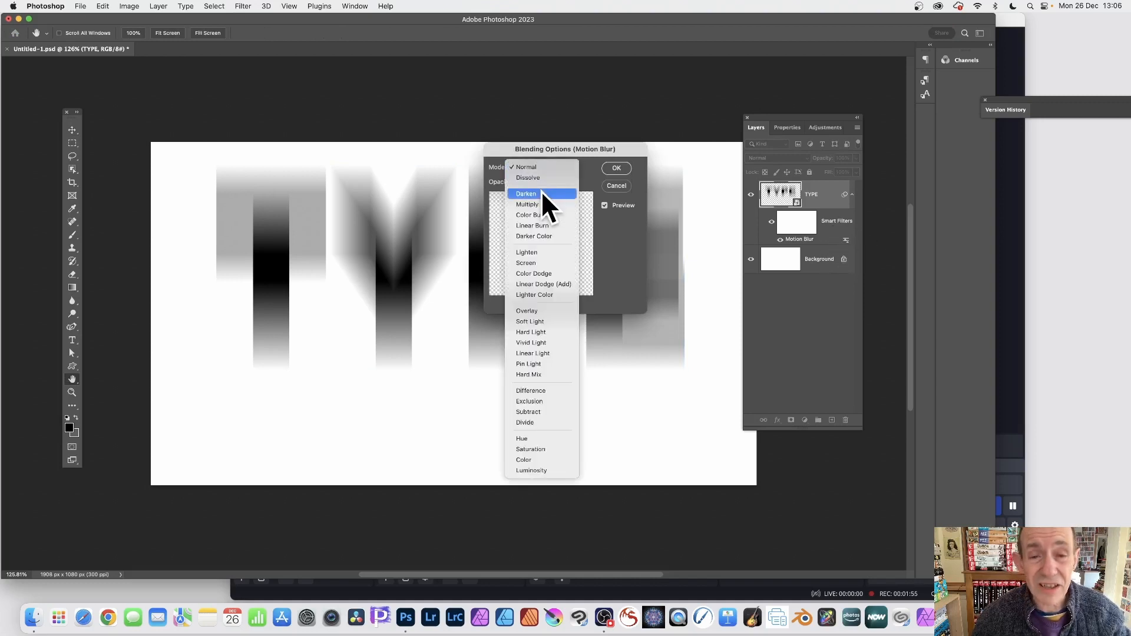
left_click(542, 194)
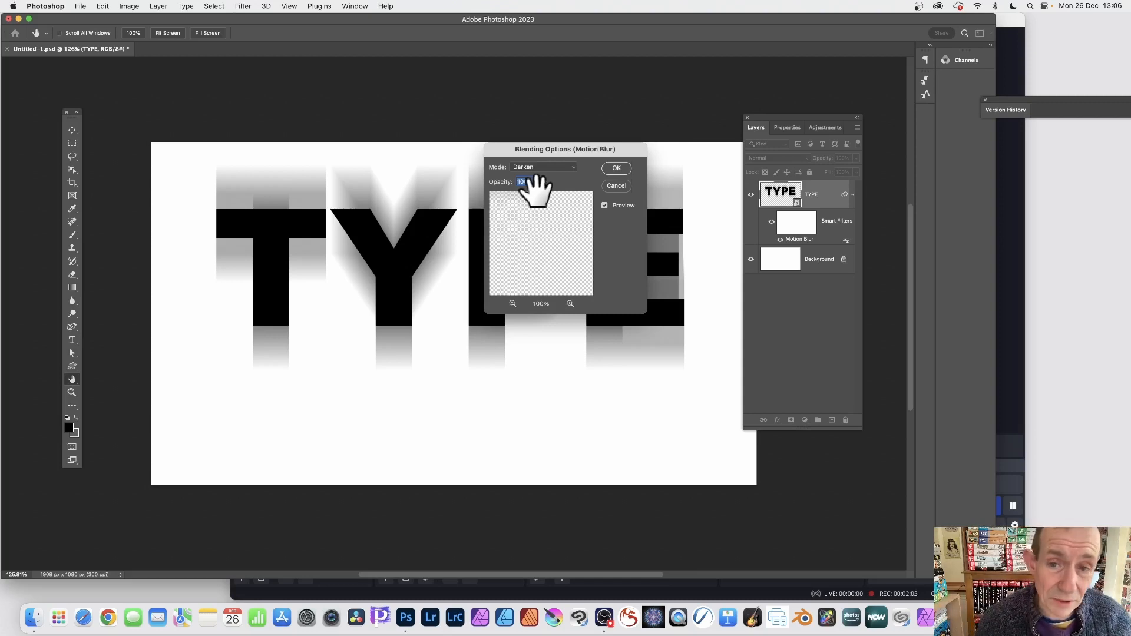
left_click(617, 169)
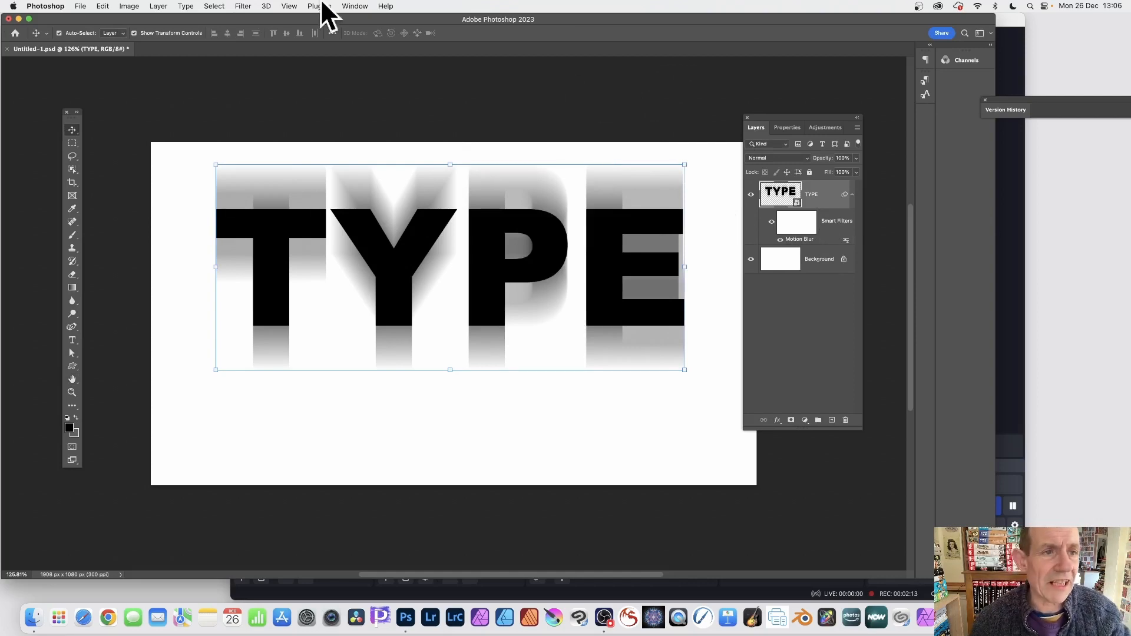
- Add a Gradient Map adjustment layer above the text and apply the Blue, Red, Yellow legacy default gradient
left_click(161, 6)
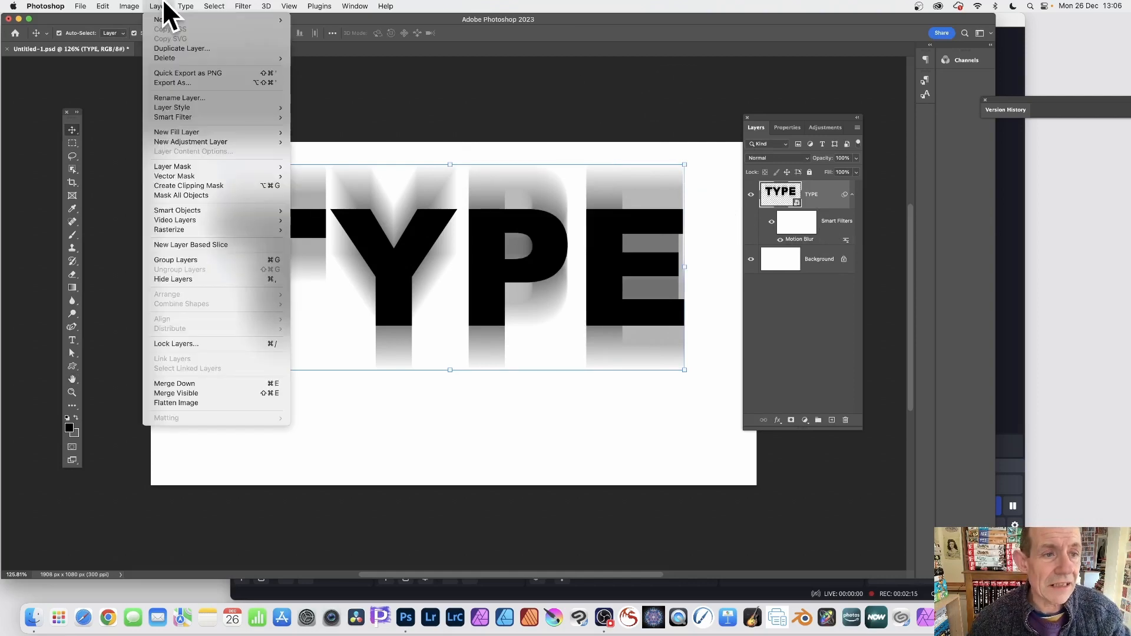
mouse_move(184, 143)
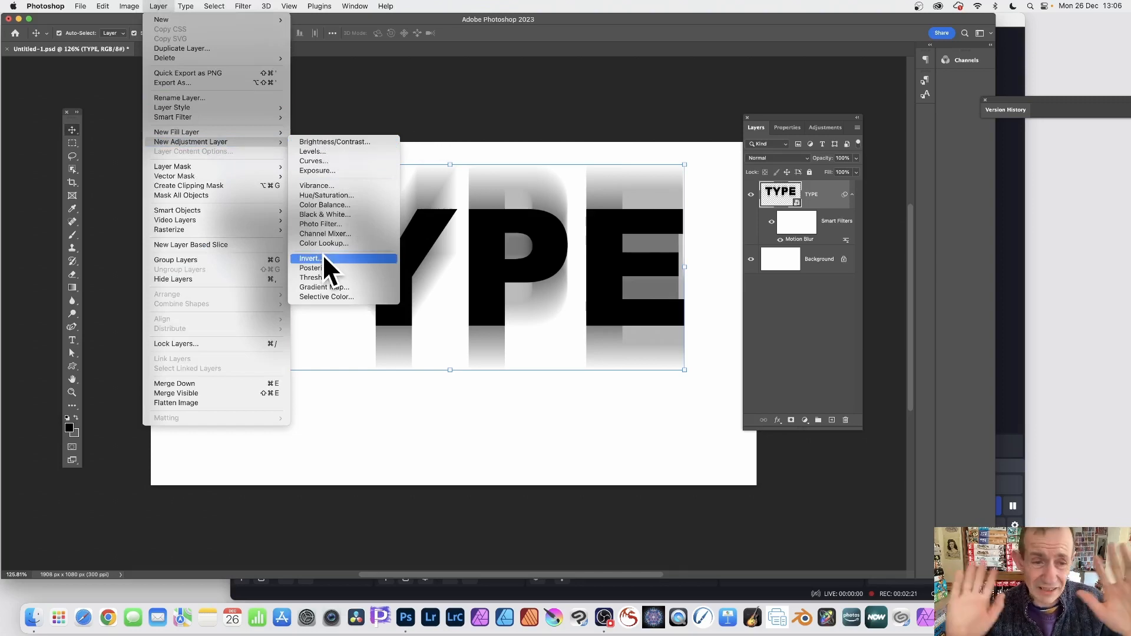
left_click(326, 287)
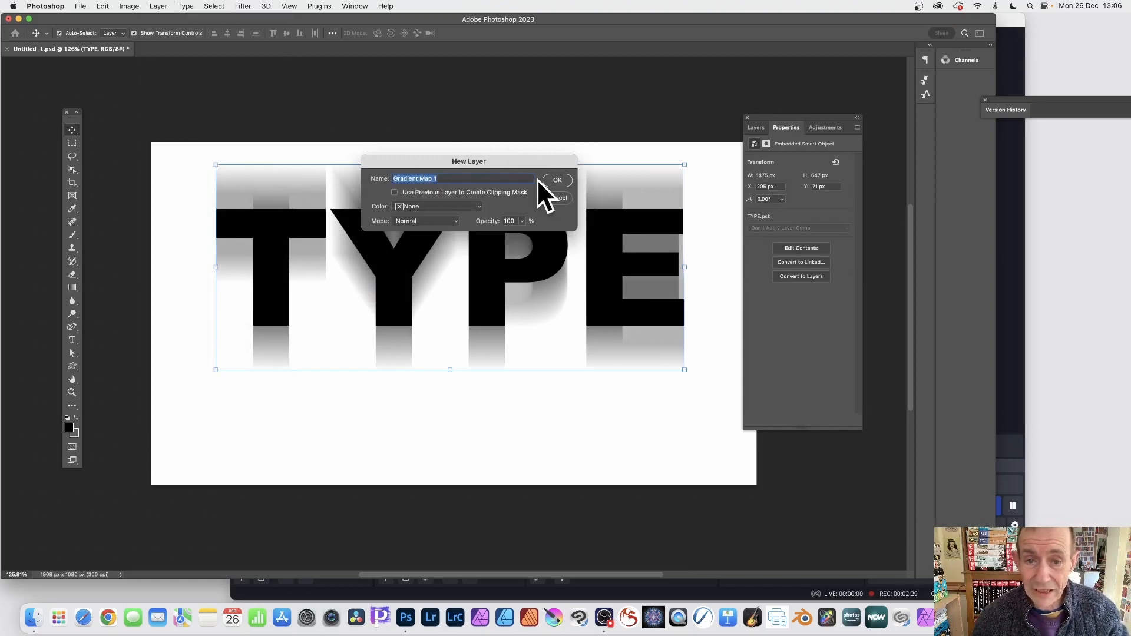
left_click(555, 179)
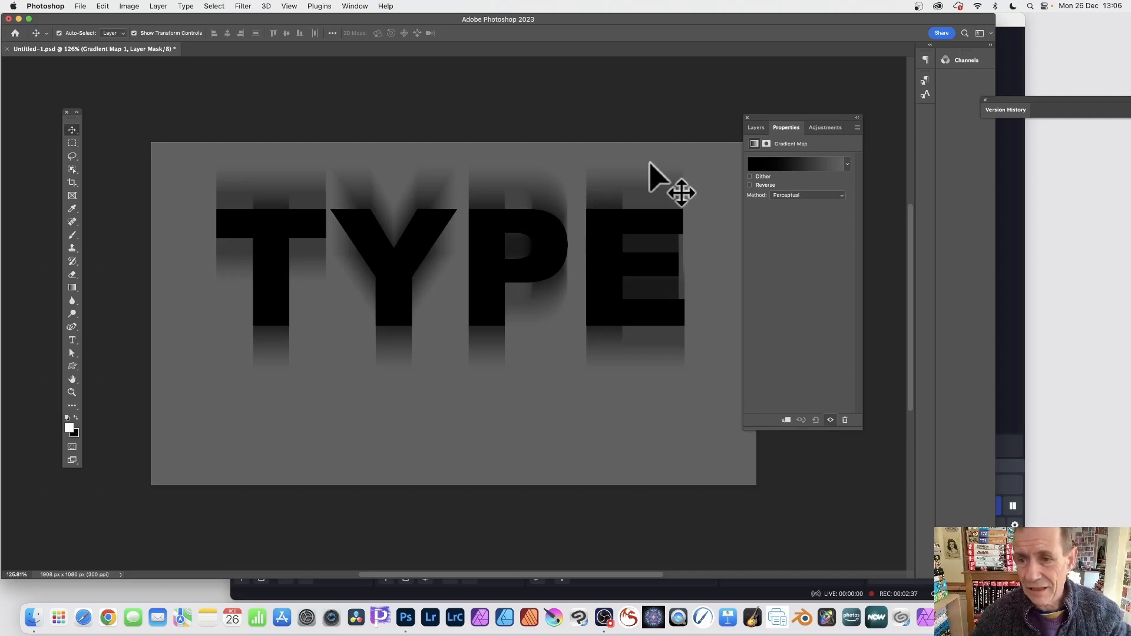
left_click(848, 164)
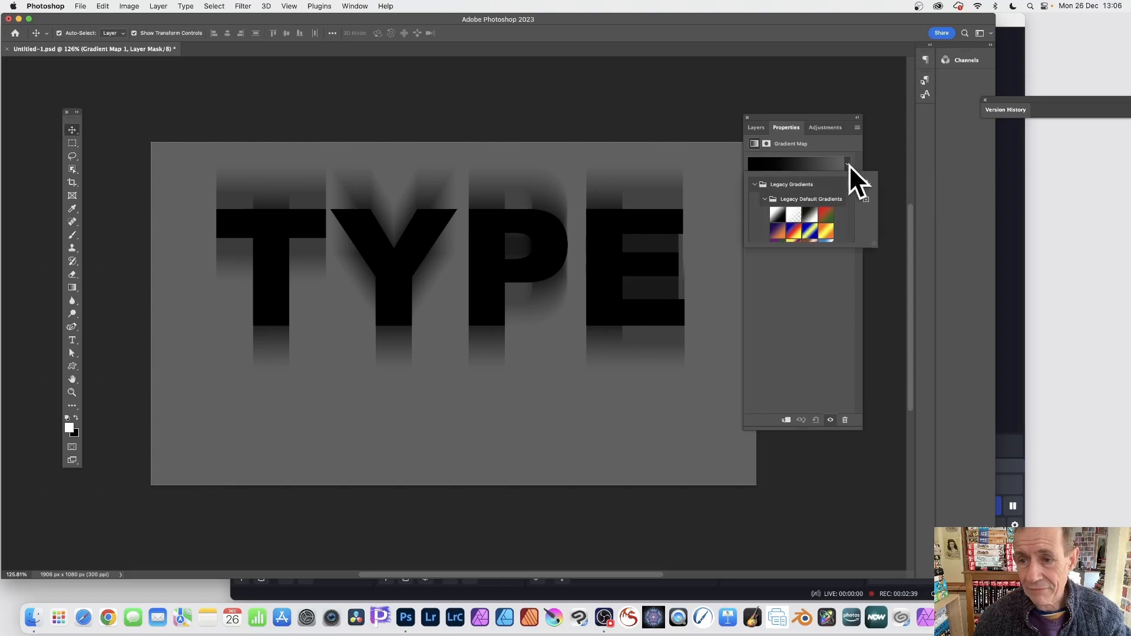
left_click(793, 231)
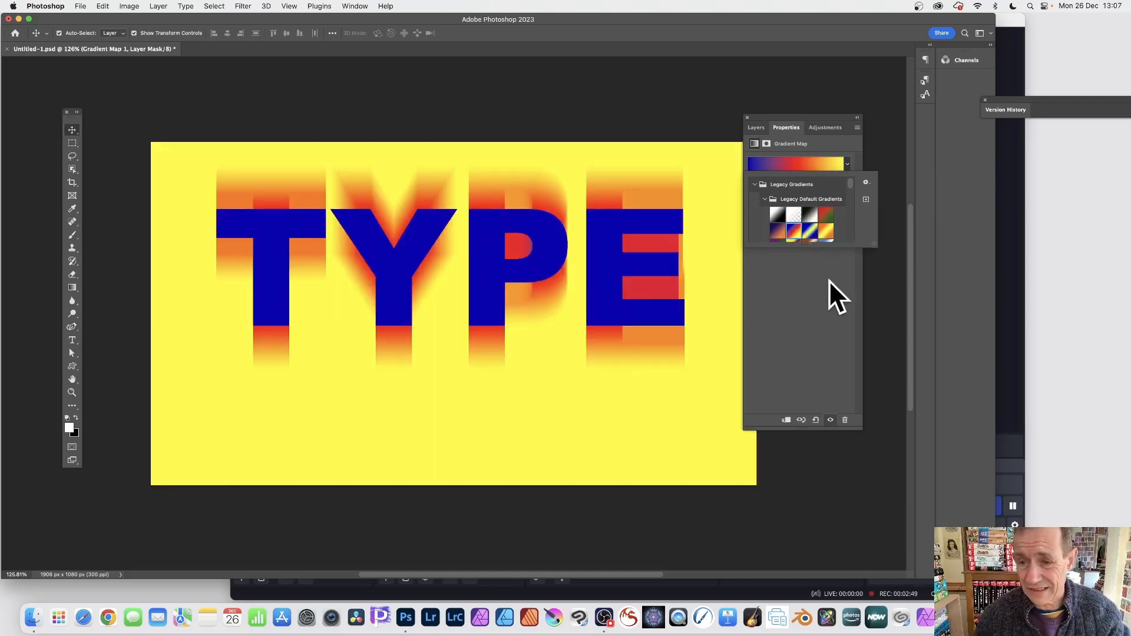
left_click(850, 273)
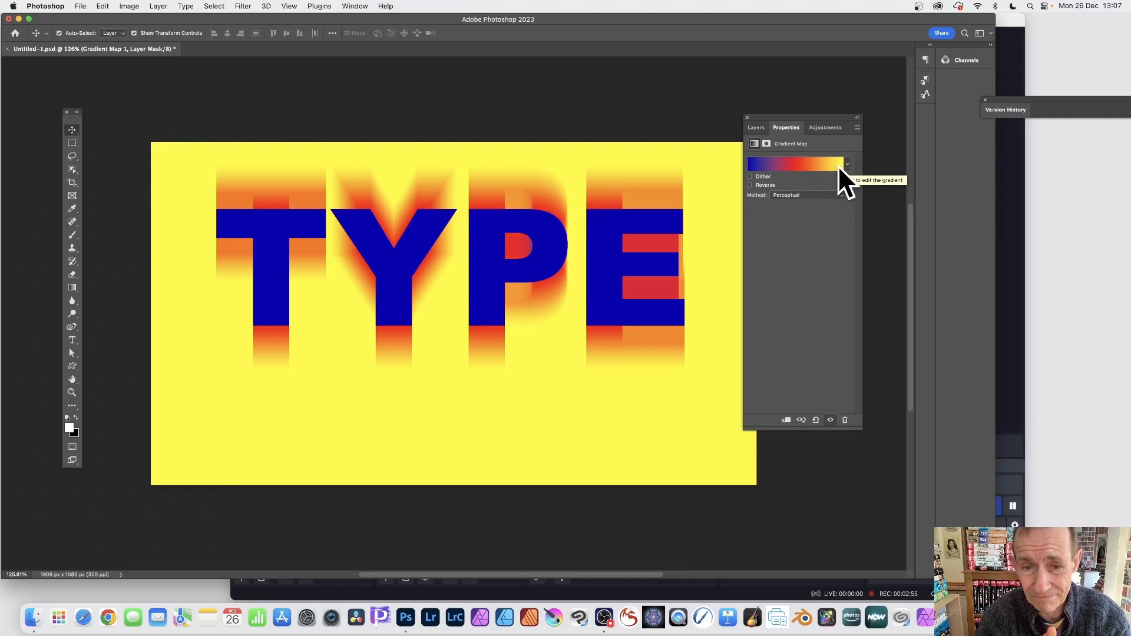
- Try the gradient map's Reverse option and its other interpolation methods, restoring the unreversed Perceptual setting
left_click(749, 186)
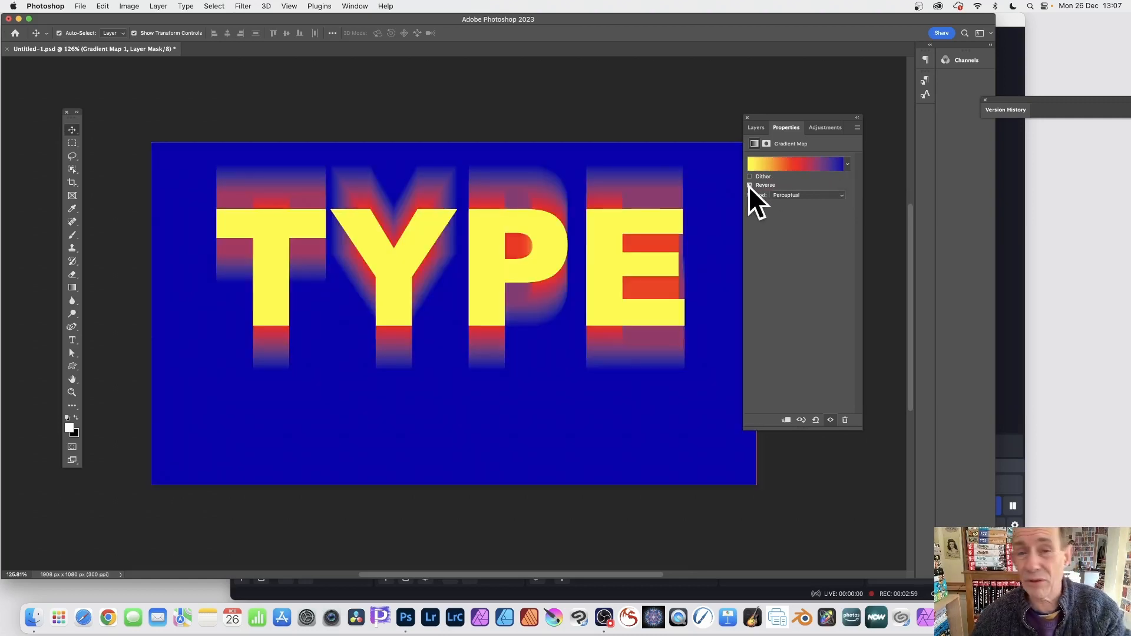
left_click(749, 186)
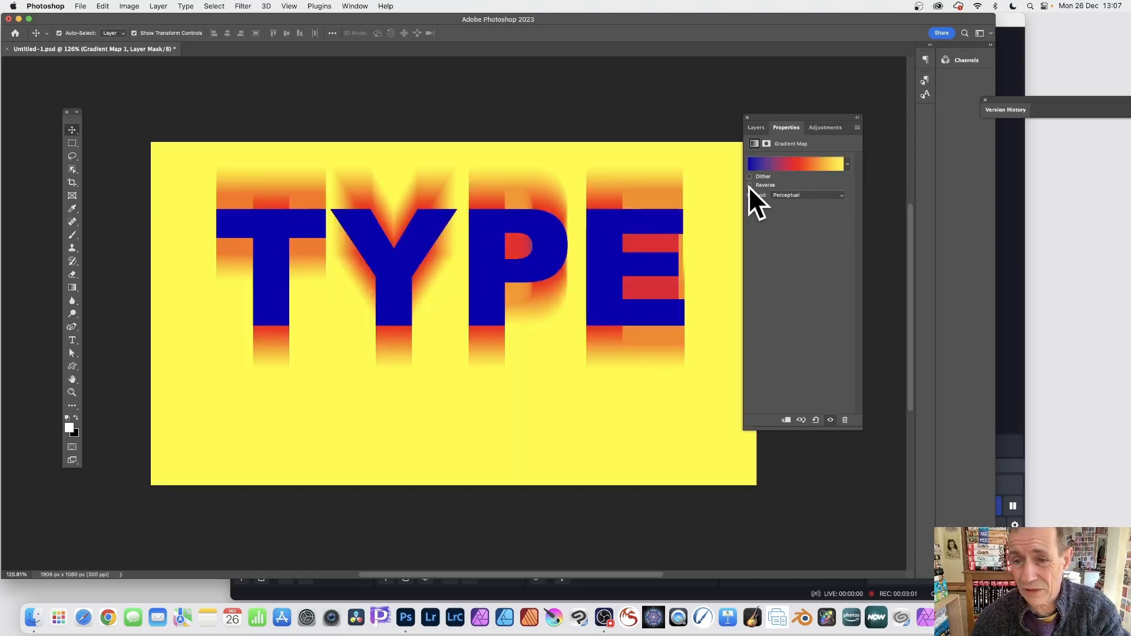
left_click(807, 195)
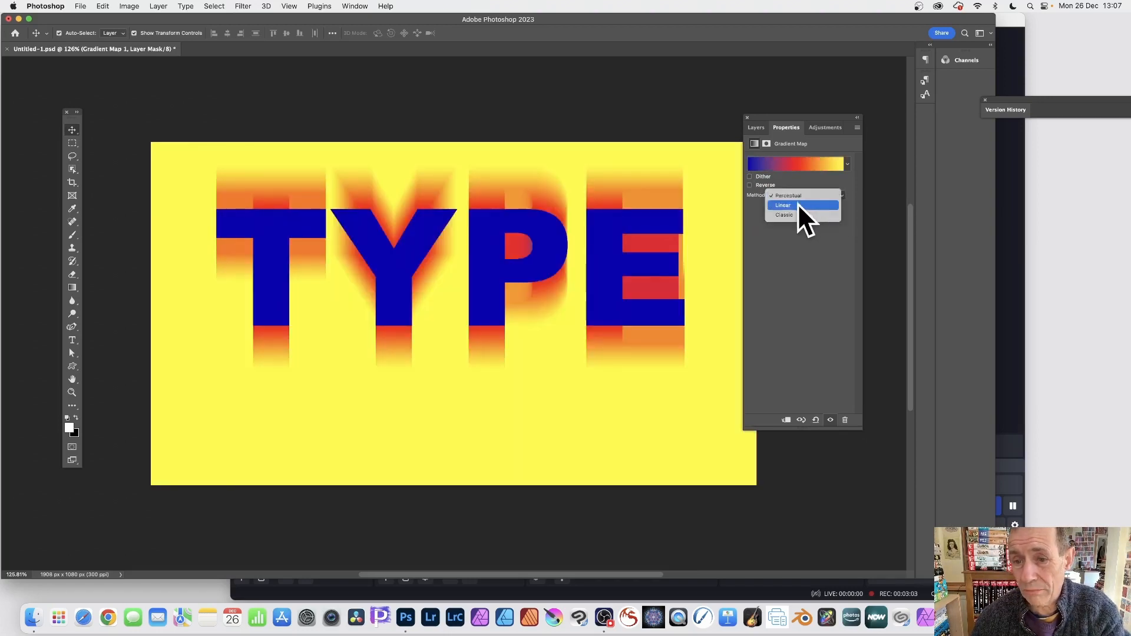
left_click(797, 204)
left_click(797, 195)
left_click(797, 204)
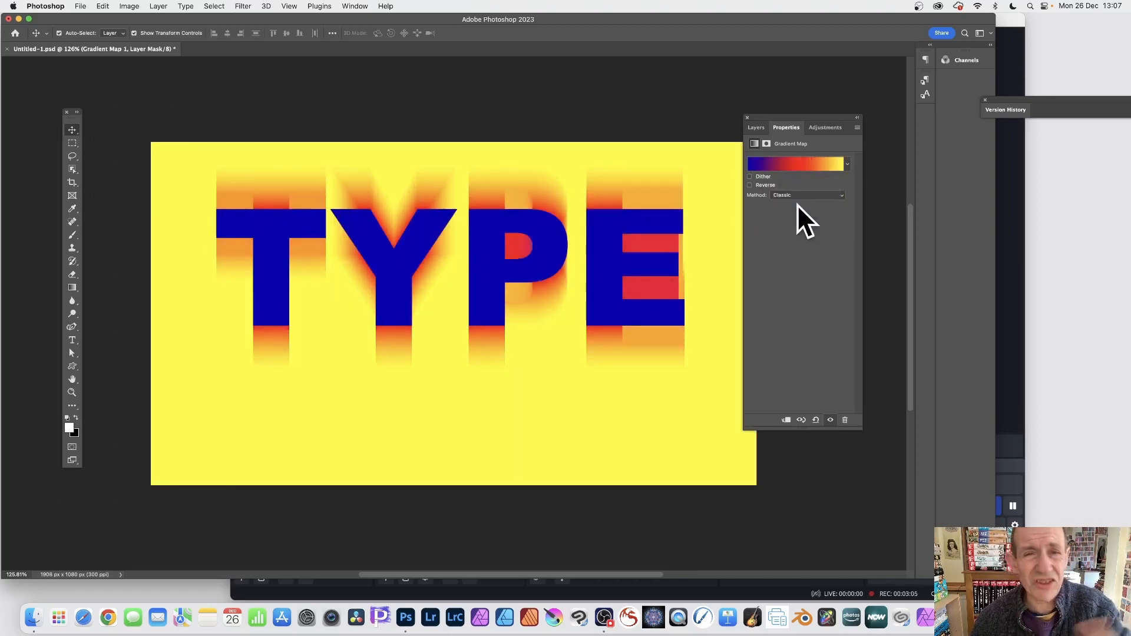
left_click(796, 197)
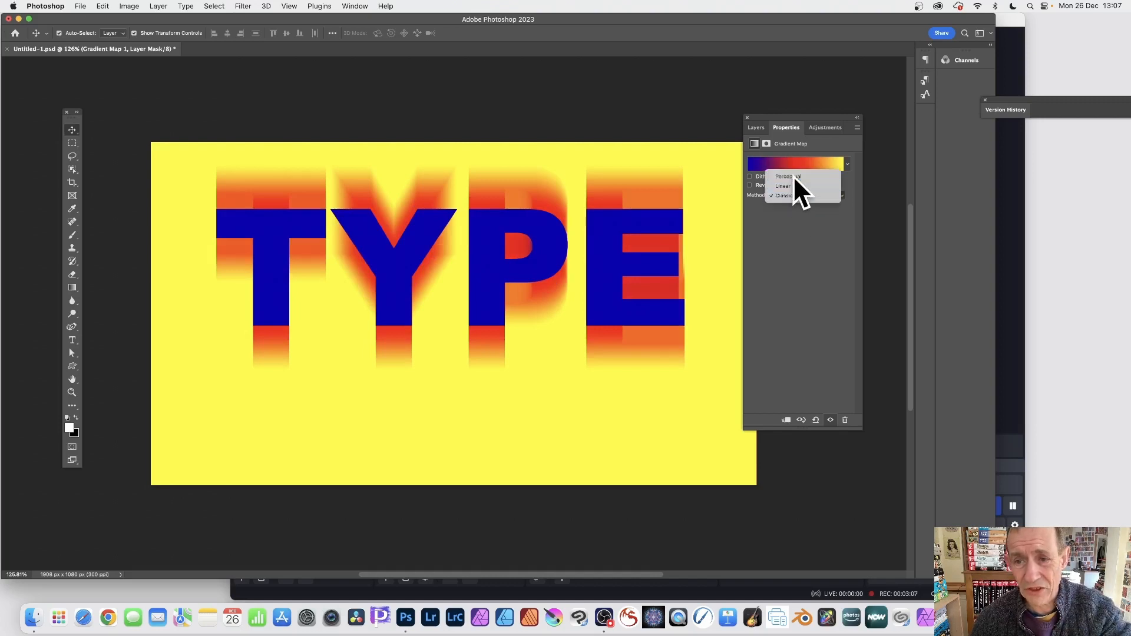
left_click(793, 175)
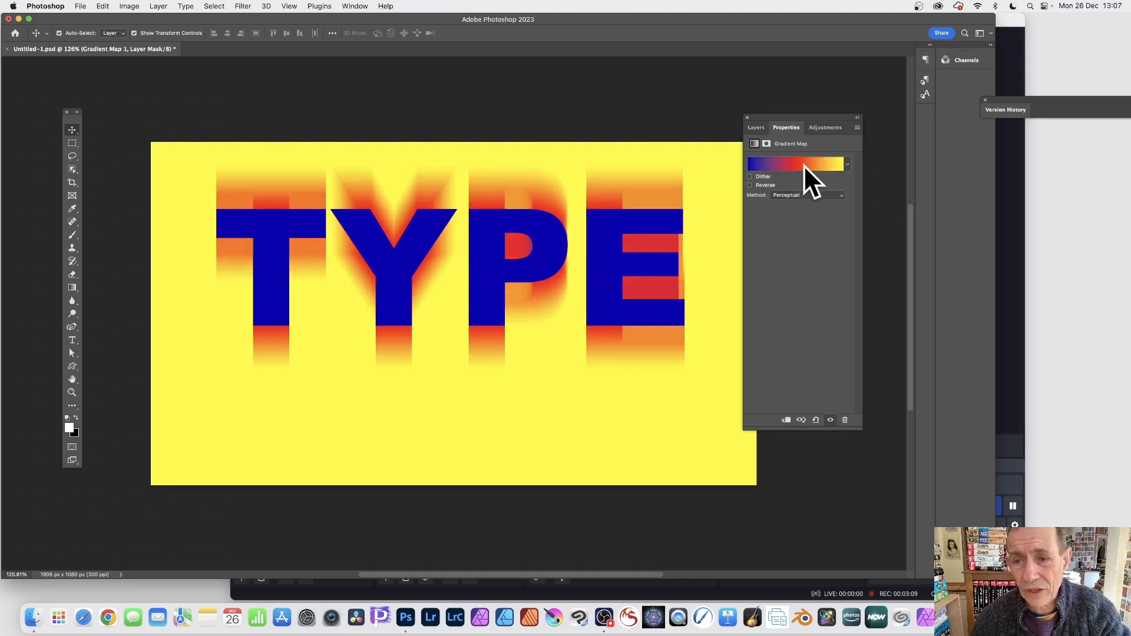
- Edit the gradient map's gradient and change the yellow end stop's colour to white
left_click(804, 163)
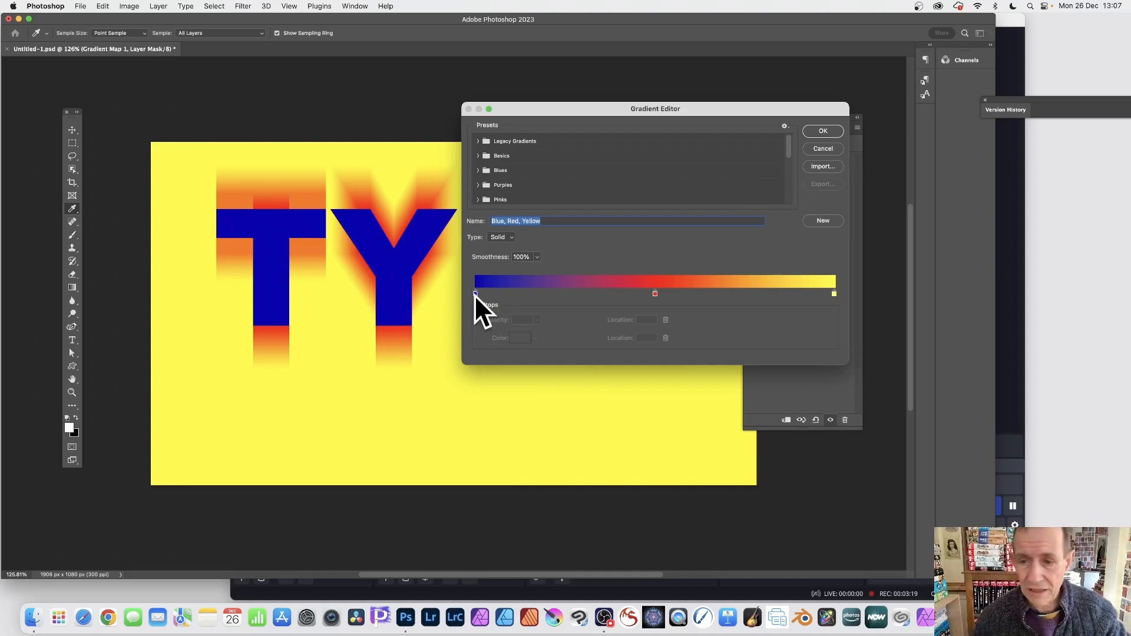
left_click(834, 293)
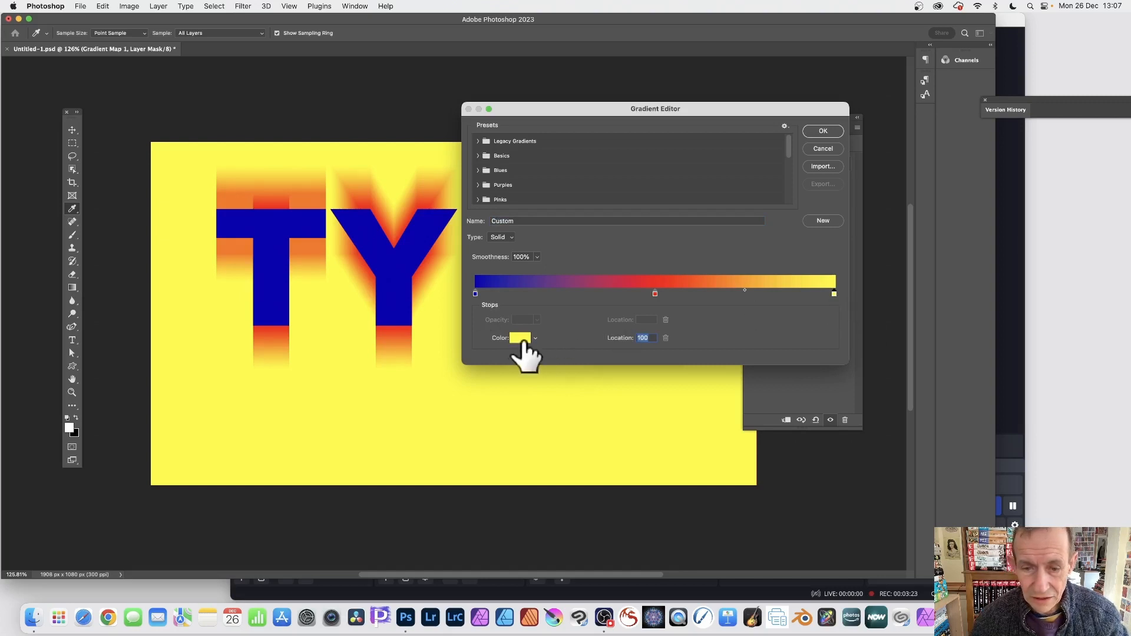
double_click(833, 293)
left_click(502, 164)
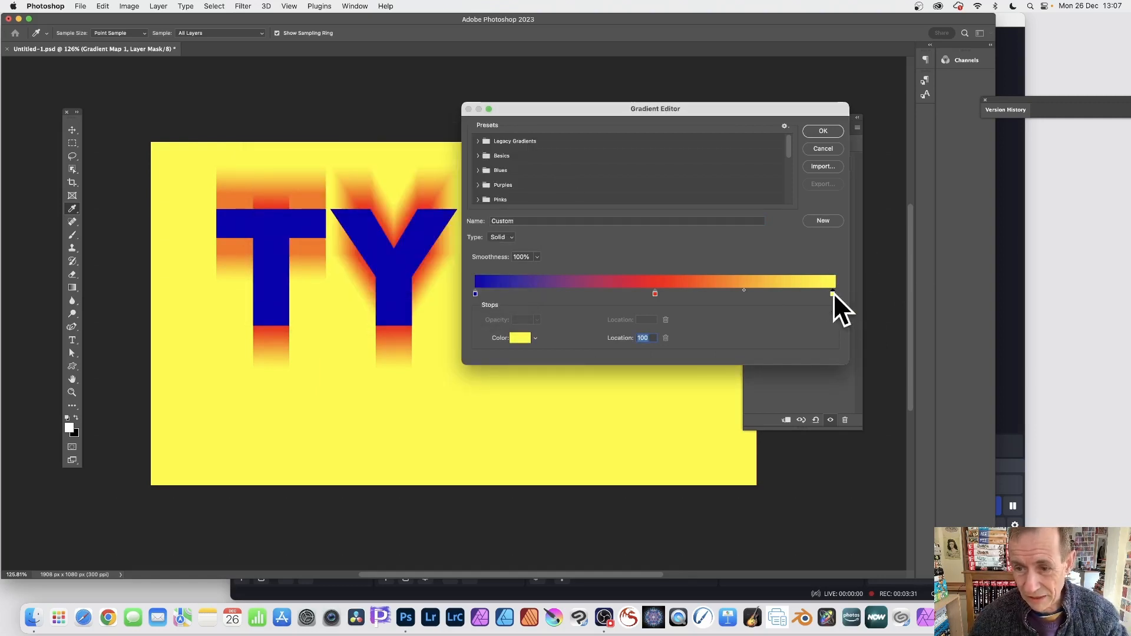
key("Down")
key("Up")
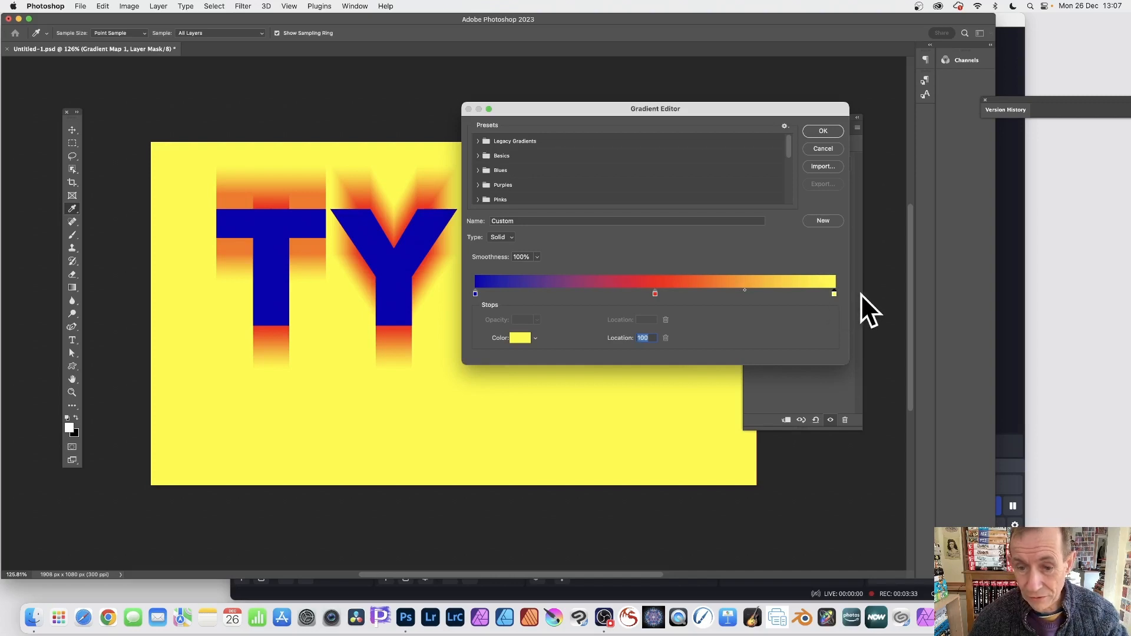
left_click(518, 337)
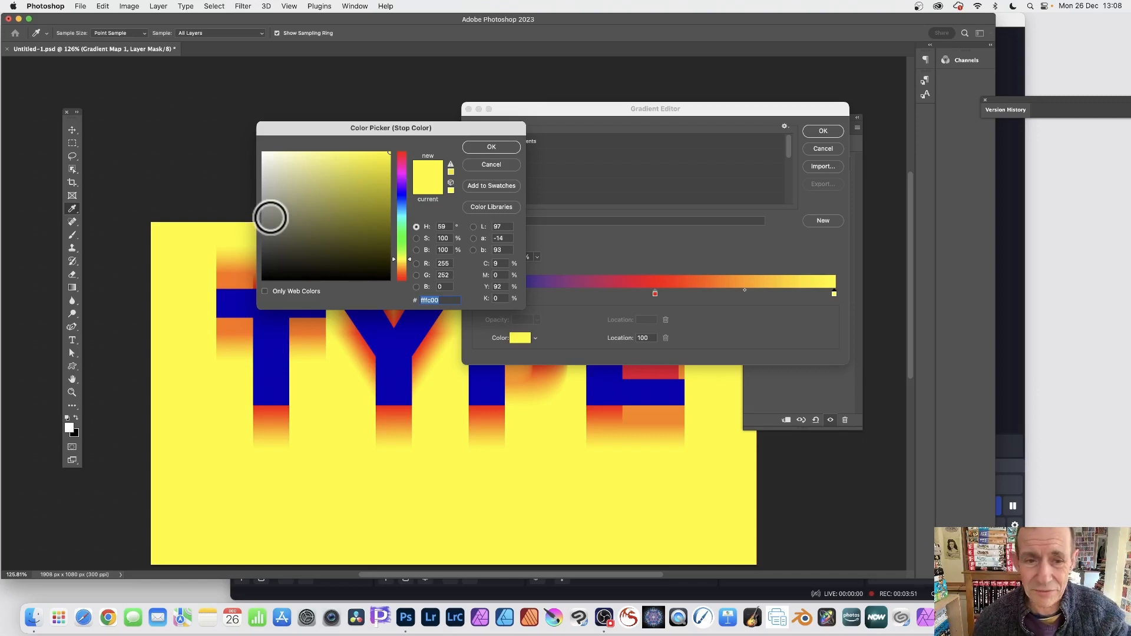
scroll(272, 218, "right", 1)
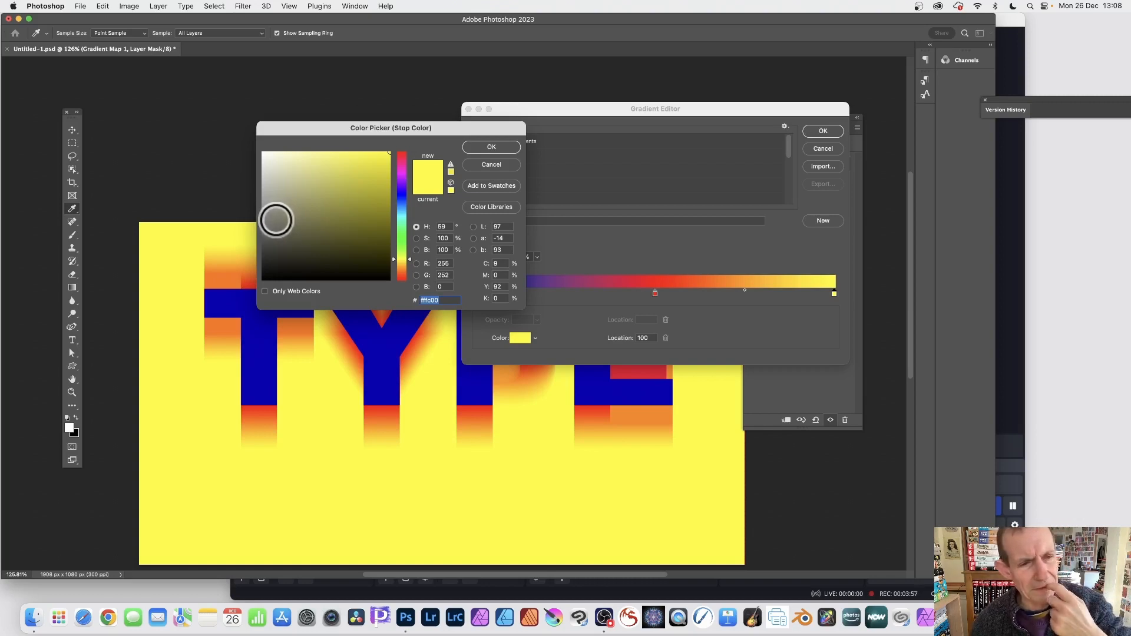
left_click_drag(377, 247, 245, 131)
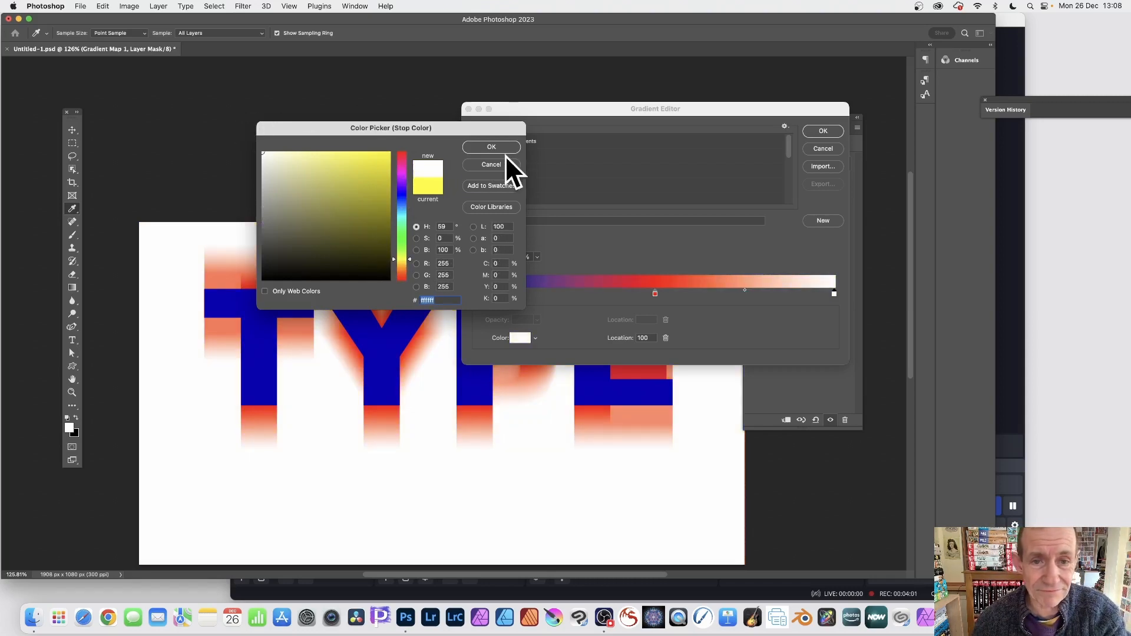
left_click(493, 146)
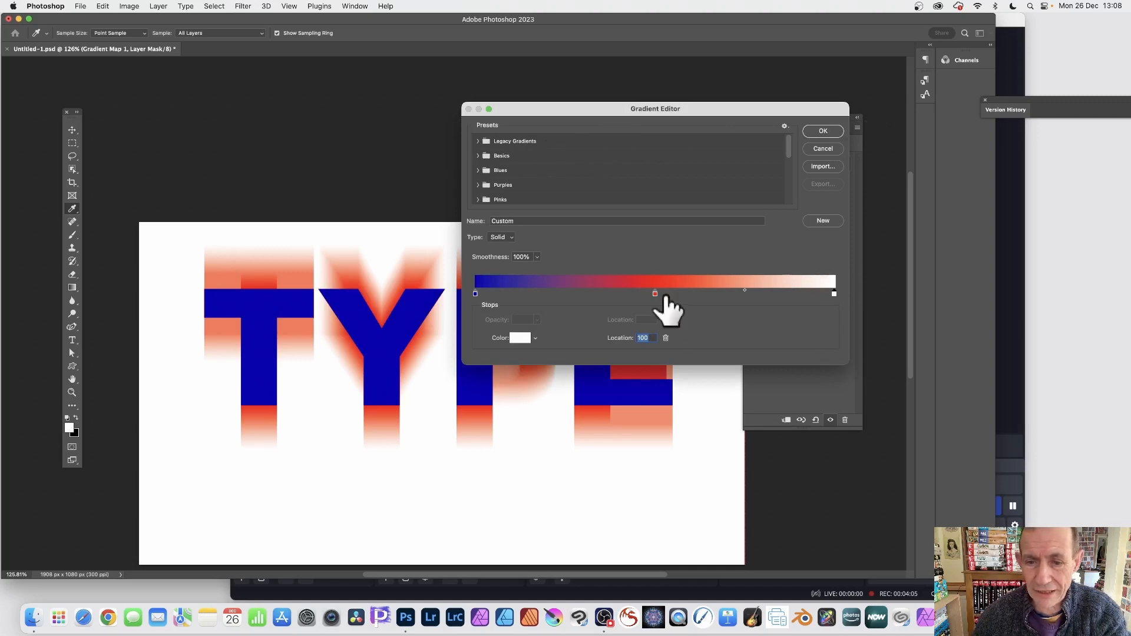
- Move the gradient's middle red stop to location 46 and recolour it cyan (00ffea)
left_click_drag(654, 294, 642, 295)
left_click(520, 338)
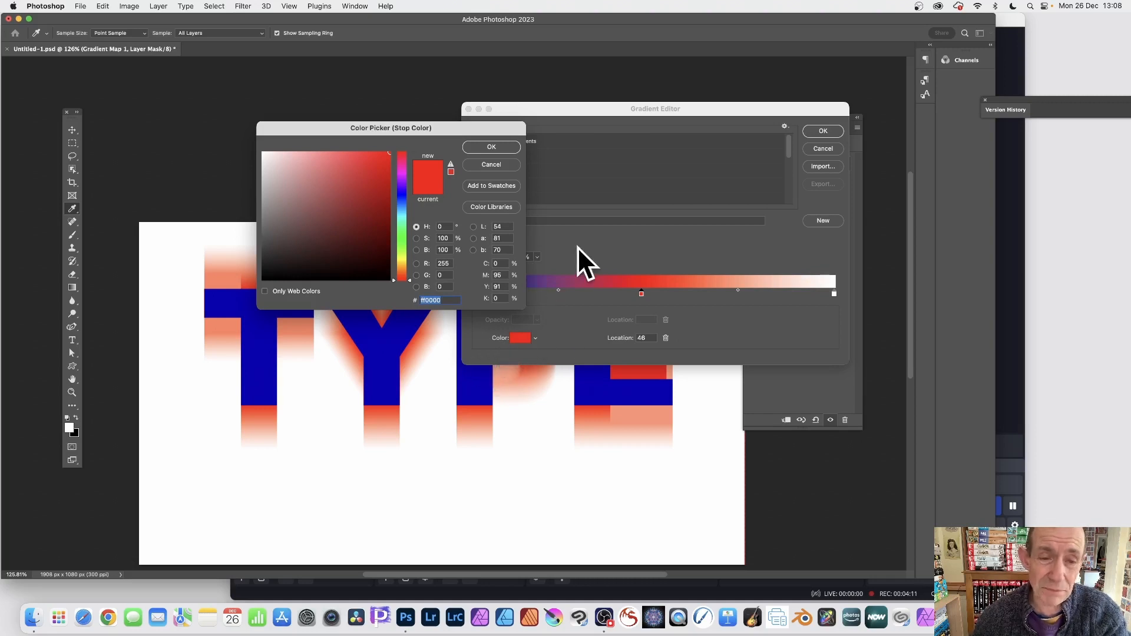
left_click(399, 241)
left_click(363, 171)
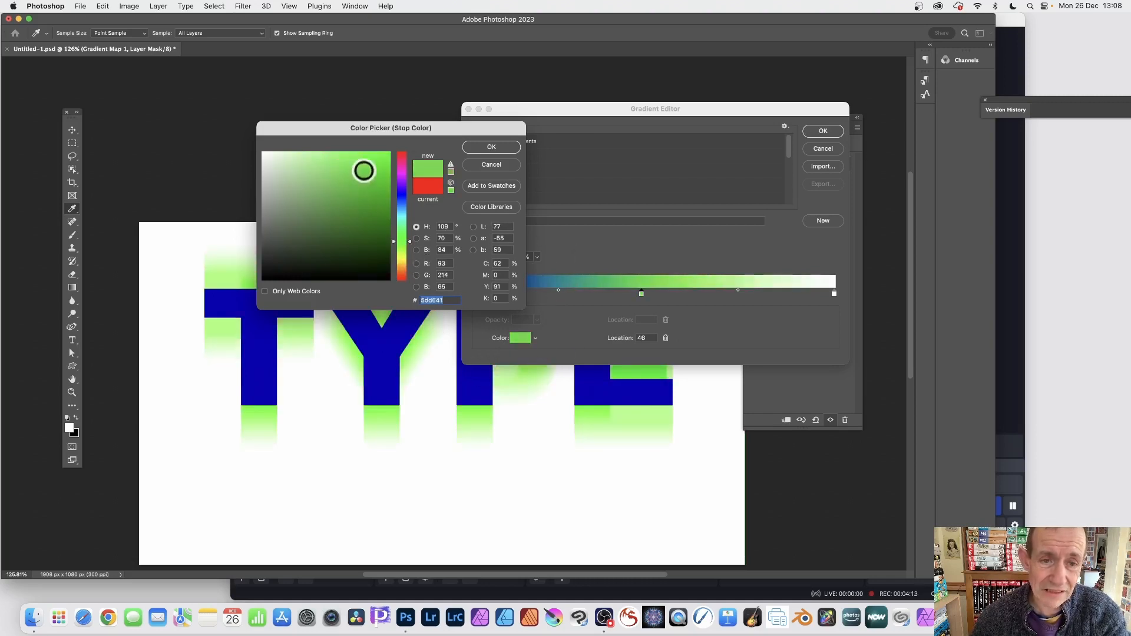
left_click(388, 153)
left_click(404, 220)
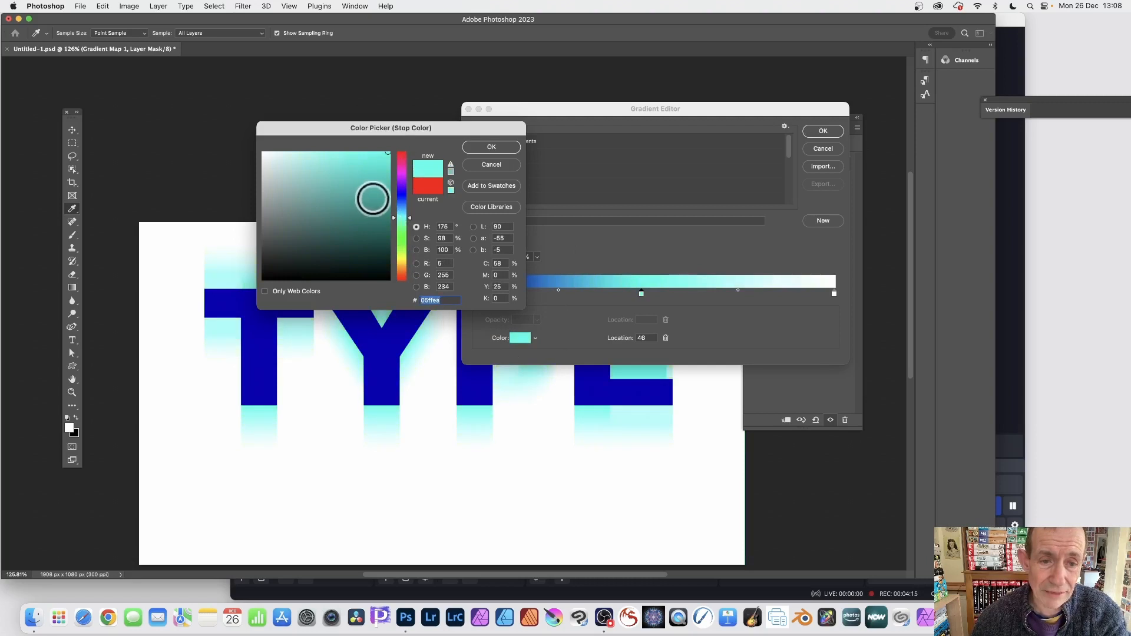
left_click(390, 151)
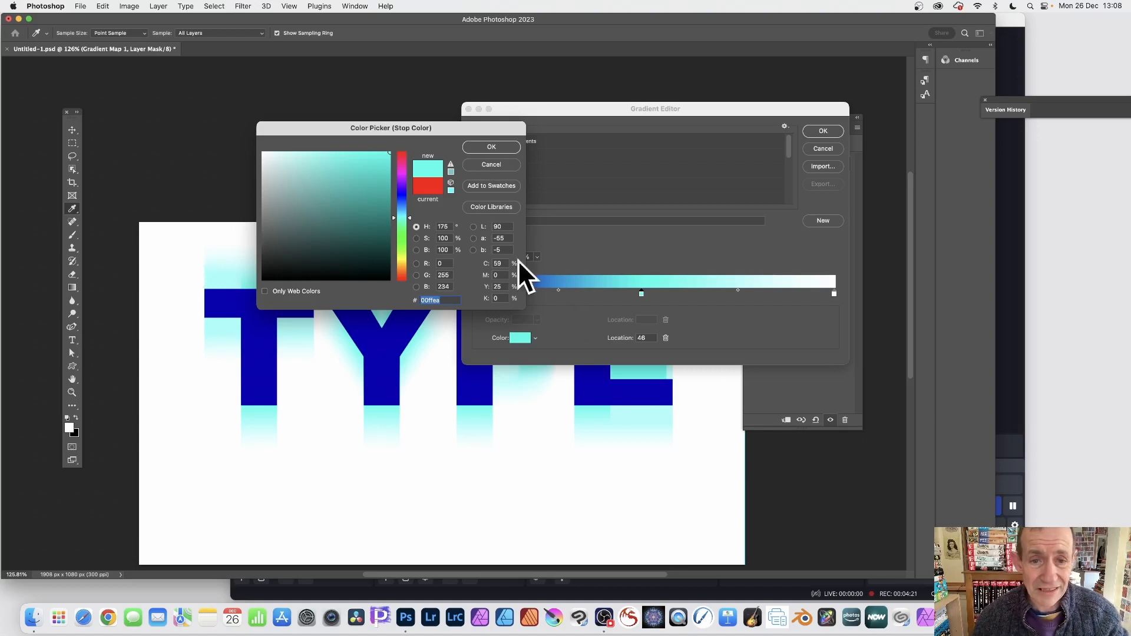
left_click(501, 147)
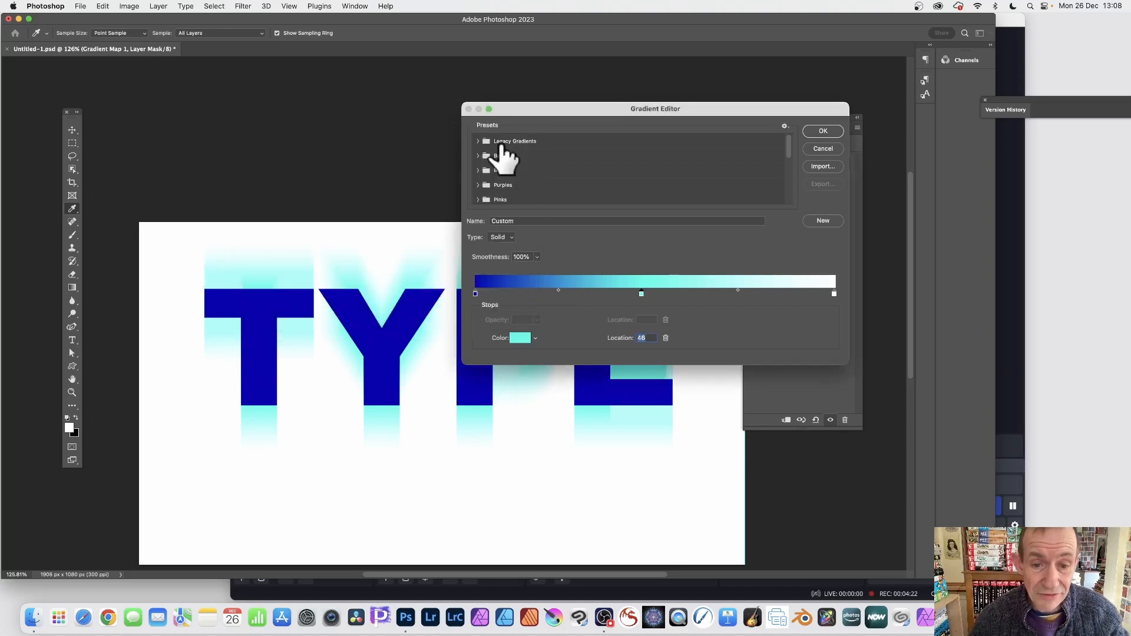
- Change the gradient's dark blue starting stop to a pinkish red with RGB 250, 5, 80
left_click(475, 294)
left_click(520, 338)
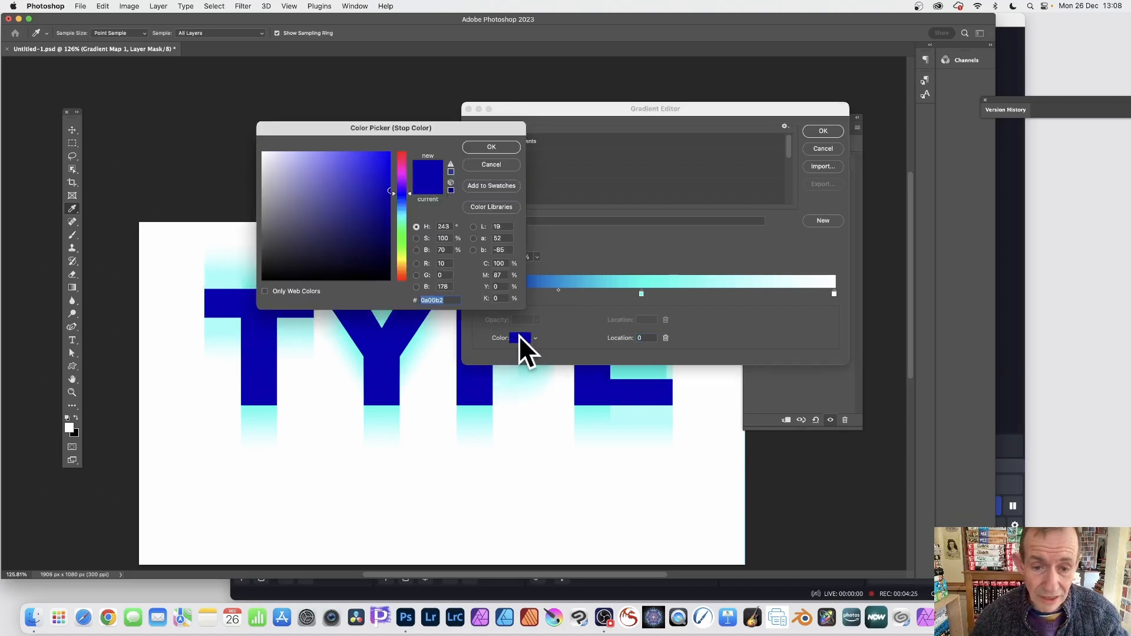
left_click(403, 158)
left_click(394, 153)
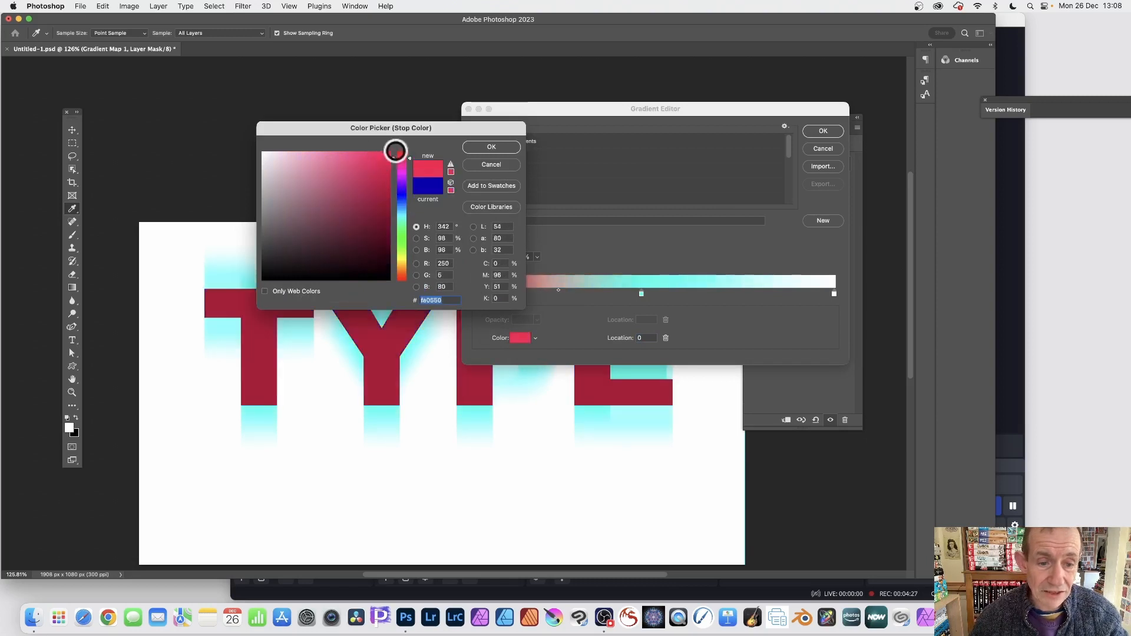
left_click(491, 146)
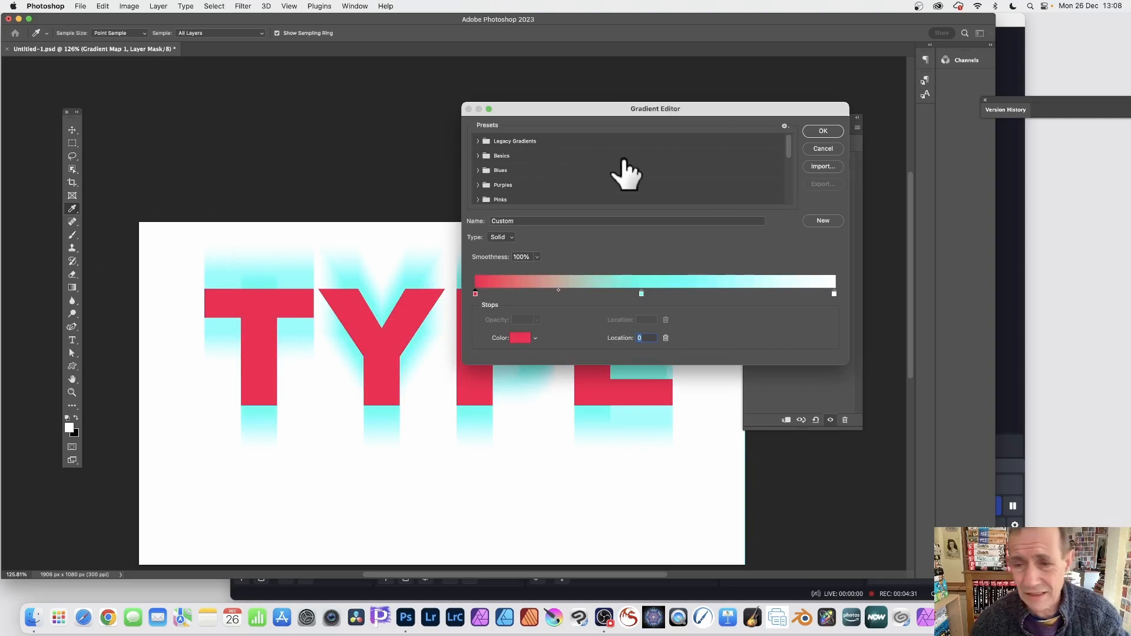
- Try the Noise gradient type with a raised minimum for the red channel, and return to the Solid type
left_click(502, 238)
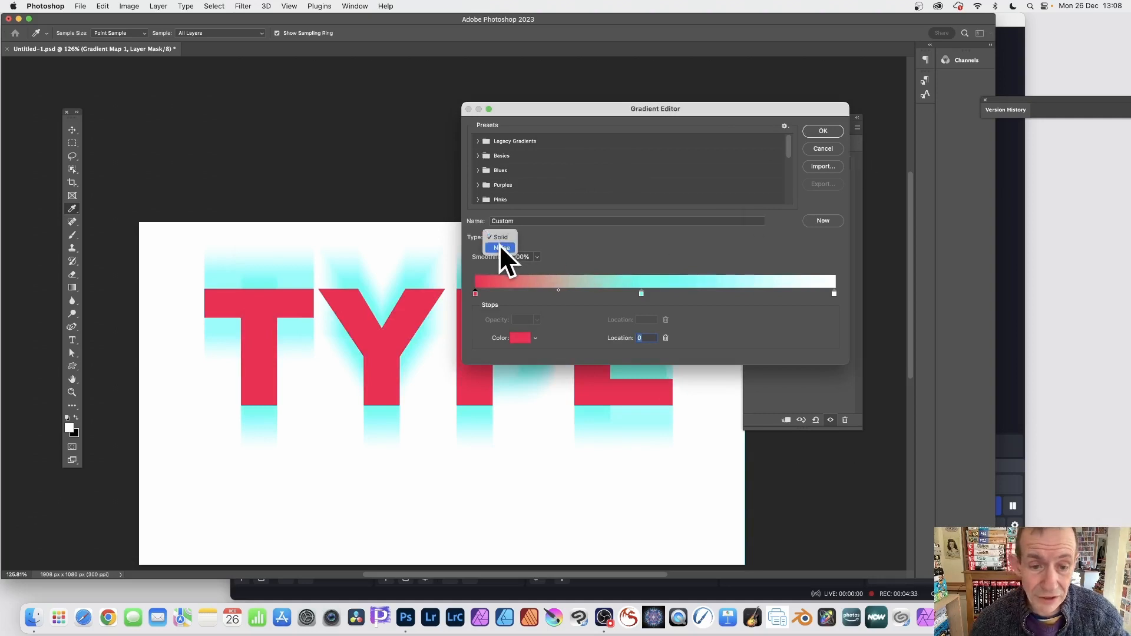
left_click(501, 248)
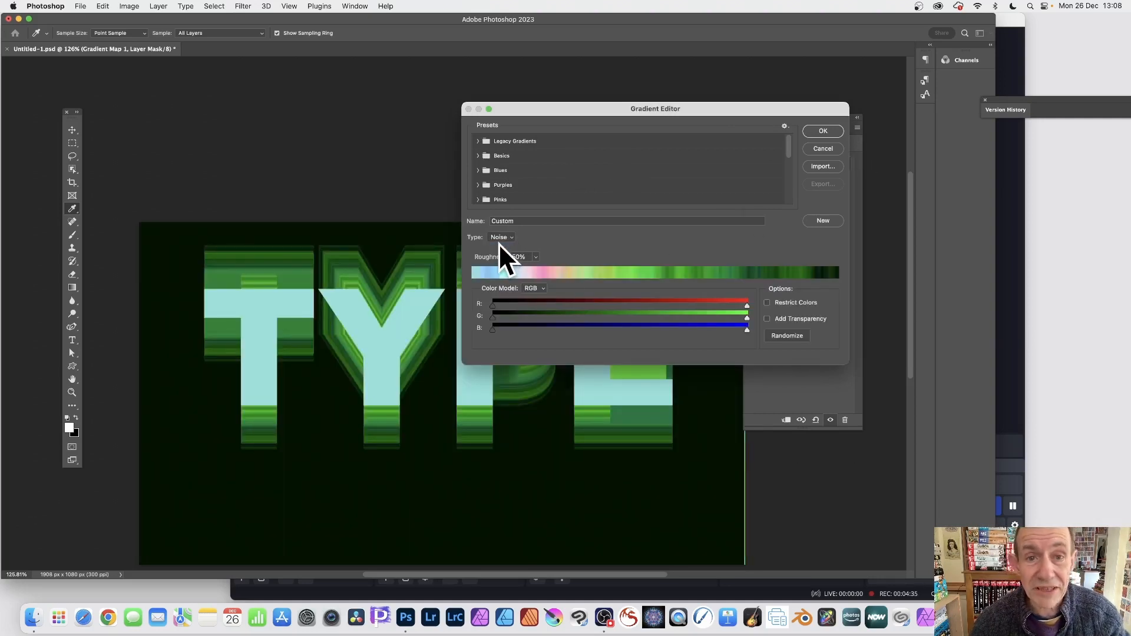
left_click_drag(523, 304, 619, 308)
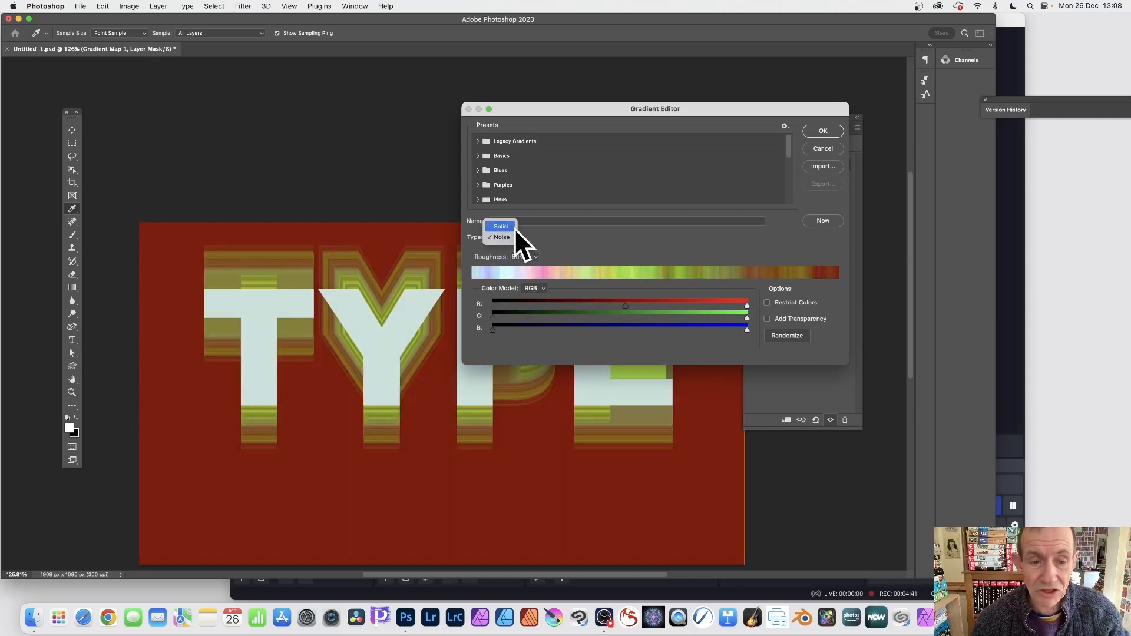
left_click(513, 227)
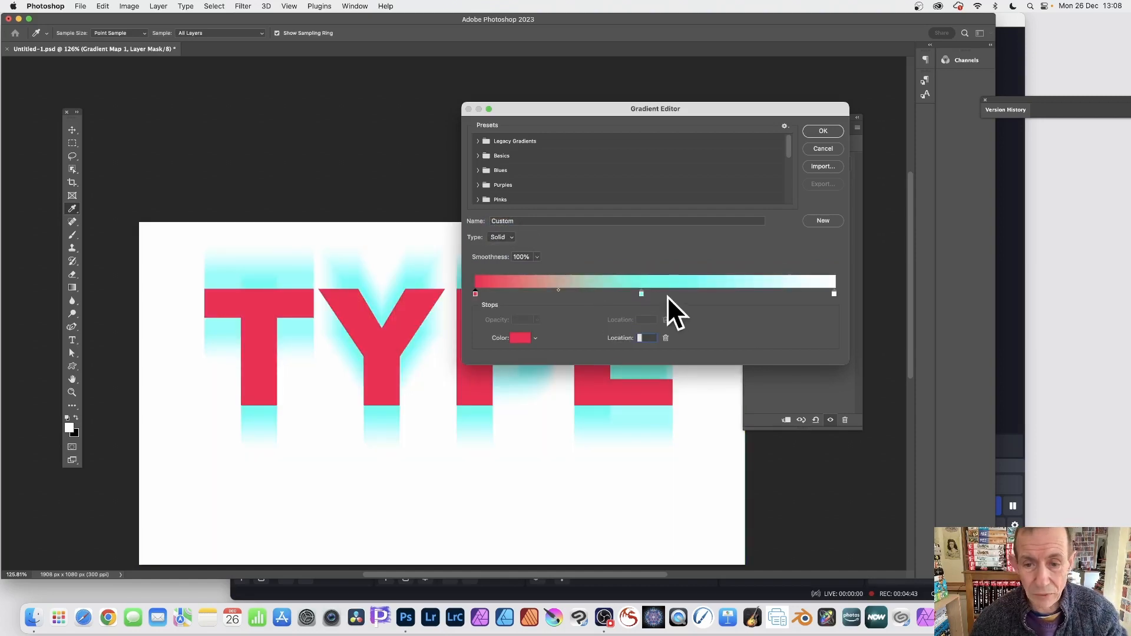
- Add a near-black stop (21010b) to the gradient, place it close to the white end and accept the edited gradient
left_click(687, 293)
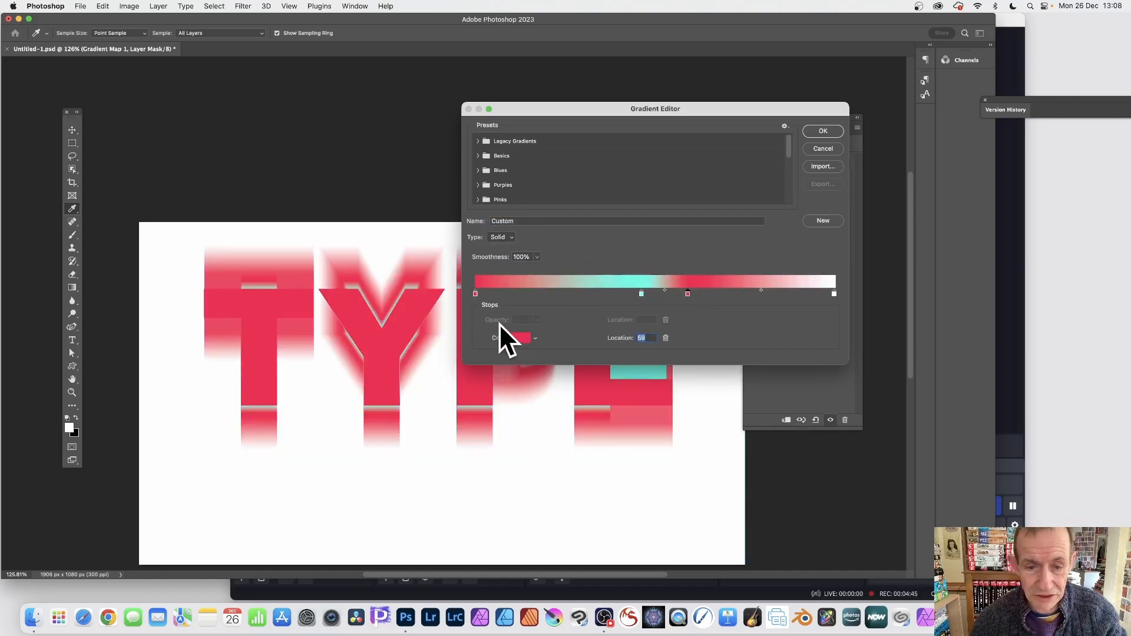
left_click(519, 341)
left_click(386, 264)
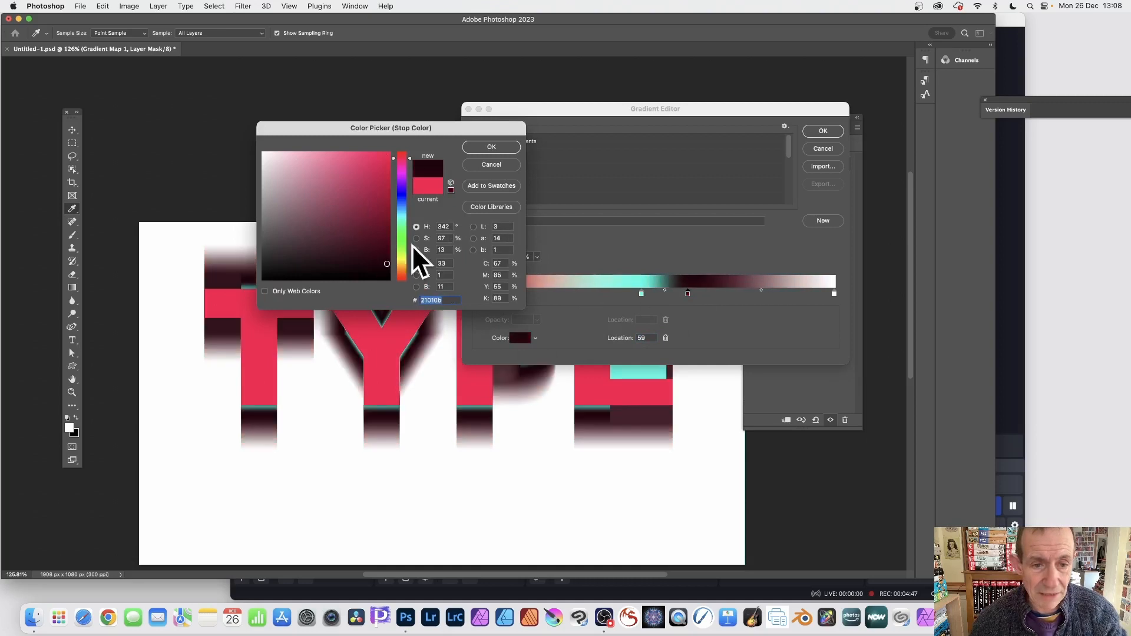
left_click(474, 152)
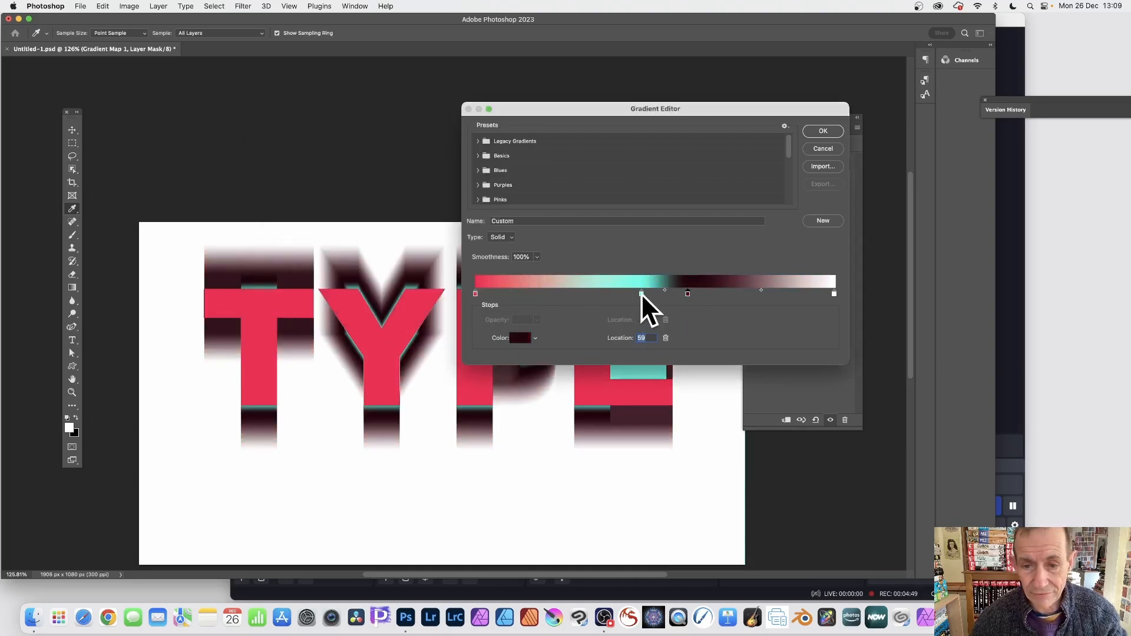
left_click_drag(641, 293, 794, 293)
left_click(823, 131)
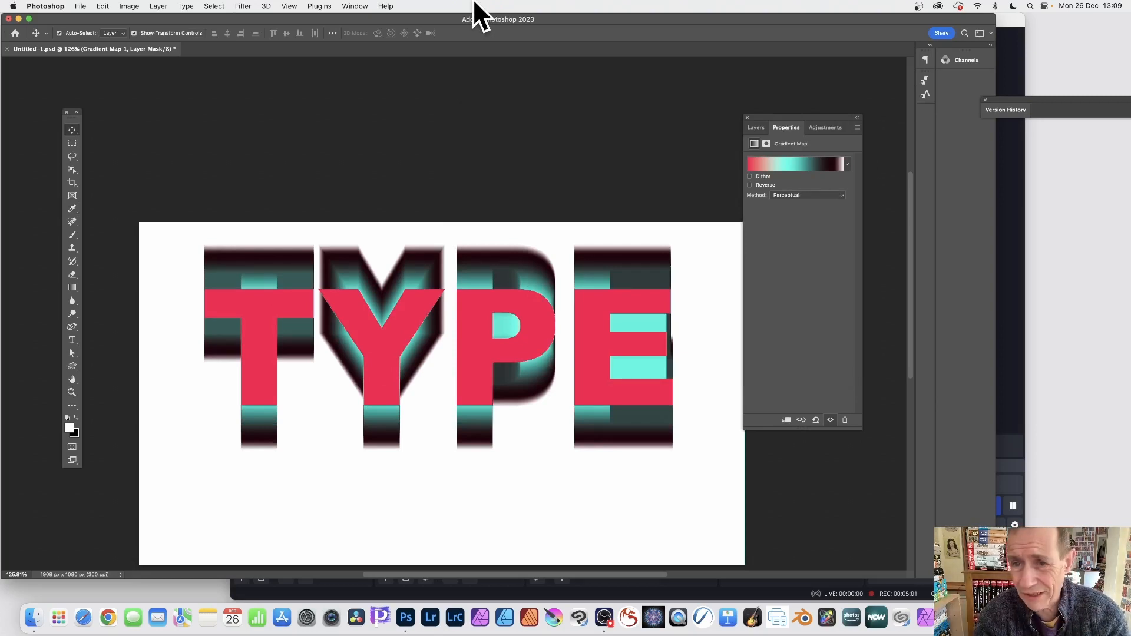
- Start a Tilt-Shift blur on the TYPE smart object with a slanted focus band, blur 110 px and distortion -20%
left_click(757, 128)
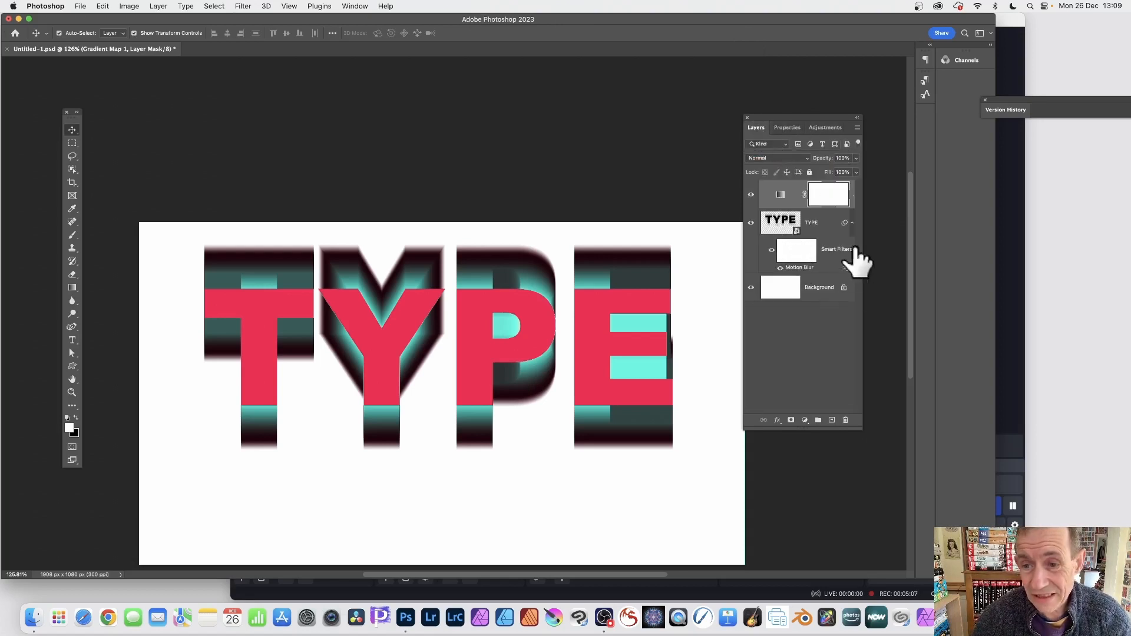
left_click(816, 222)
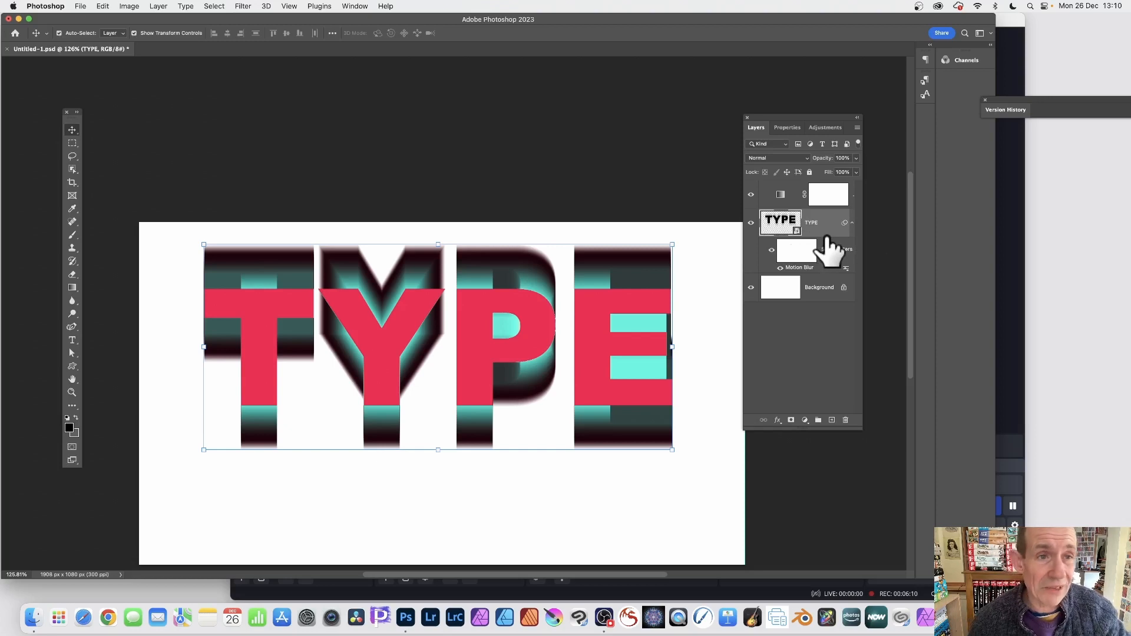
left_click(242, 6)
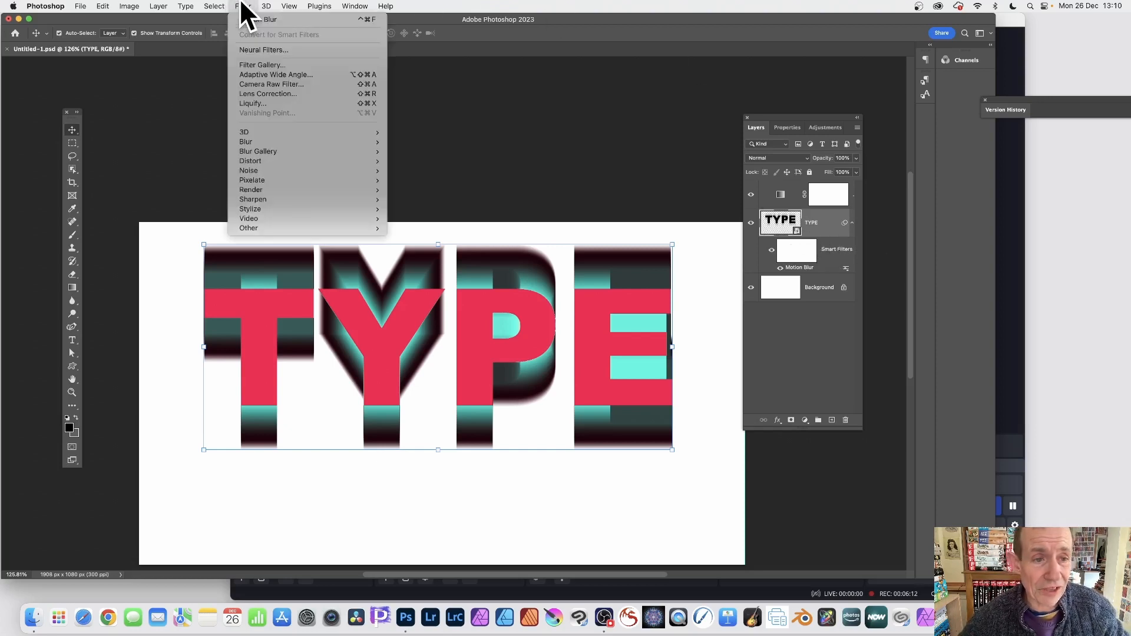
mouse_move(271, 152)
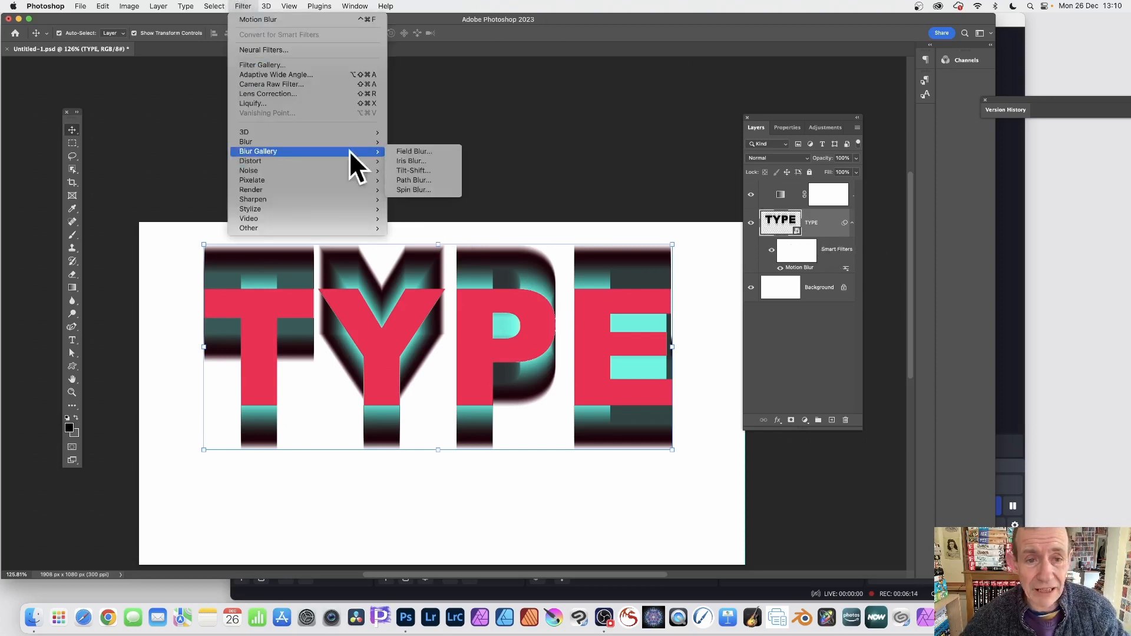
left_click(419, 171)
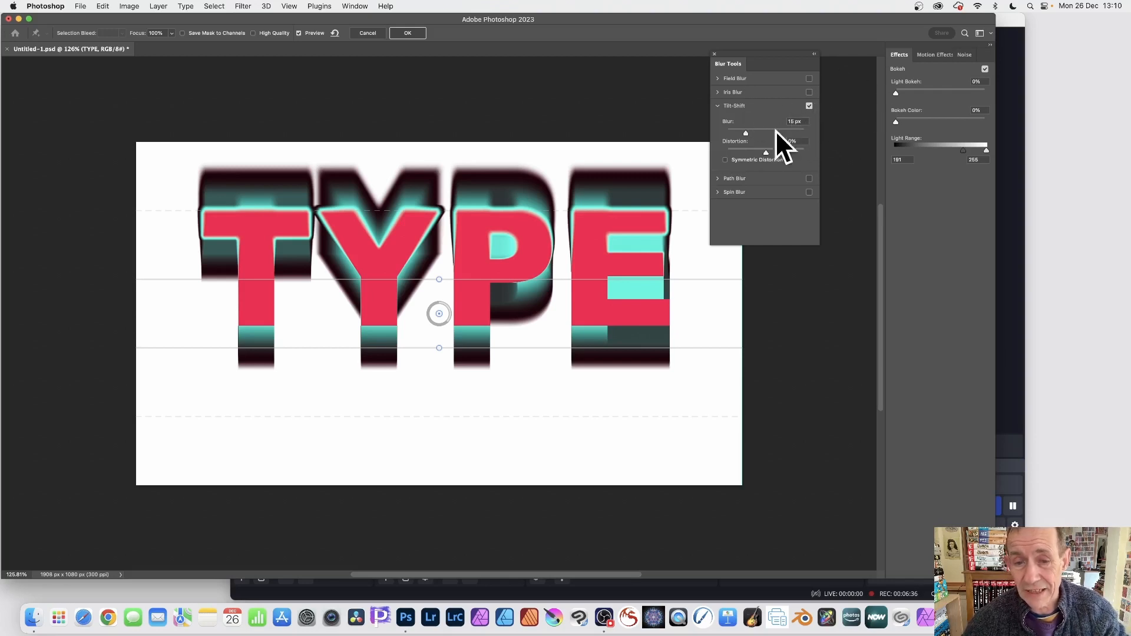
mouse_move(748, 133)
left_mouse_down()
mouse_move(762, 133)
mouse_move(752, 133)
left_mouse_up()
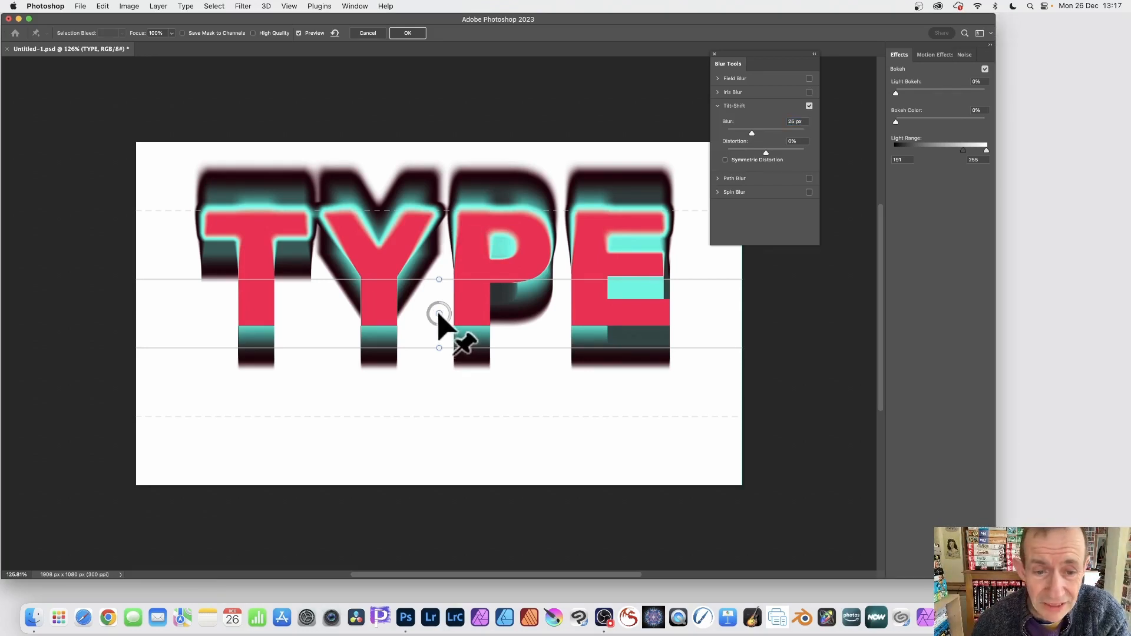
left_click_drag(439, 314, 459, 302)
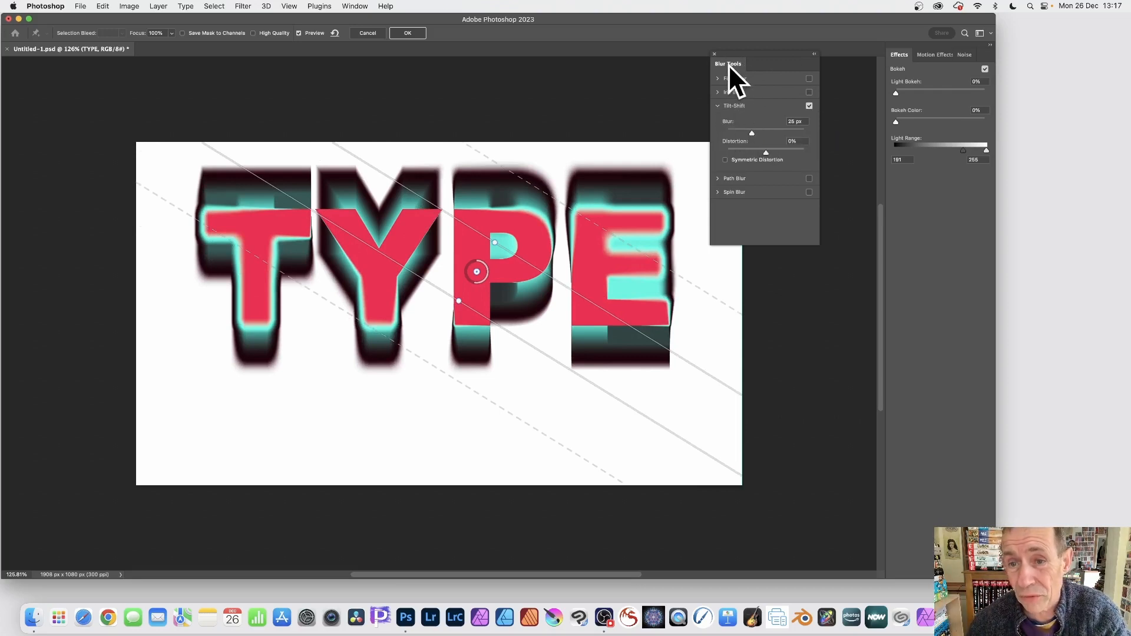
mouse_move(757, 132)
left_mouse_down()
mouse_move(783, 152)
mouse_move(758, 154)
left_mouse_up()
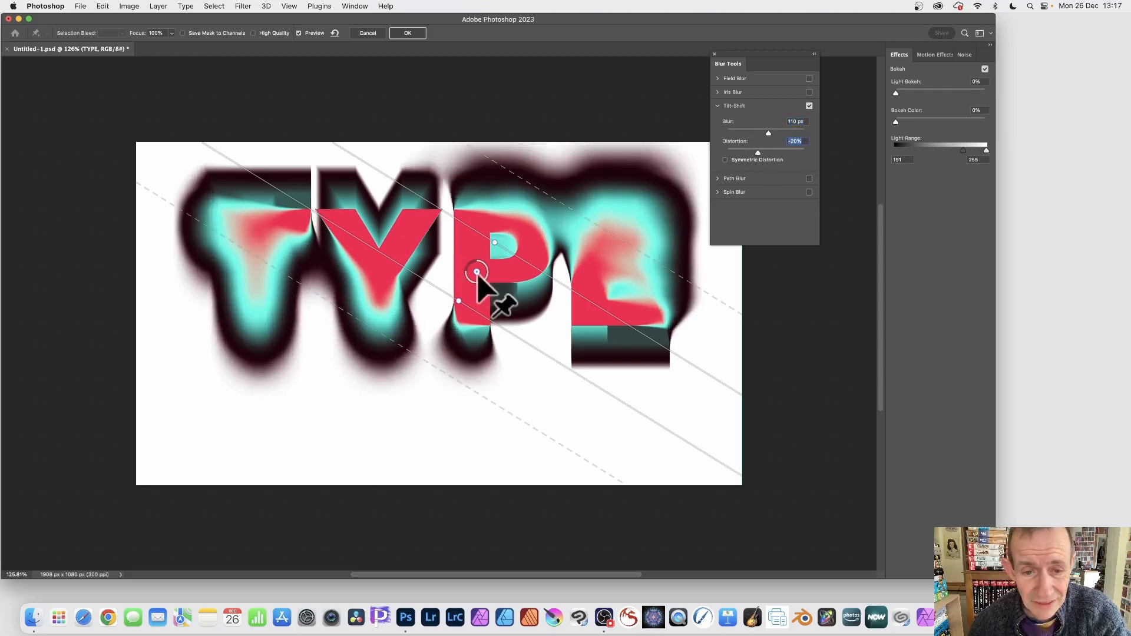
- Move the tilt-shift centre between the Y and P, widen its lower transition zone, and rotate the band to slope up to the right
left_click_drag(476, 272, 448, 273)
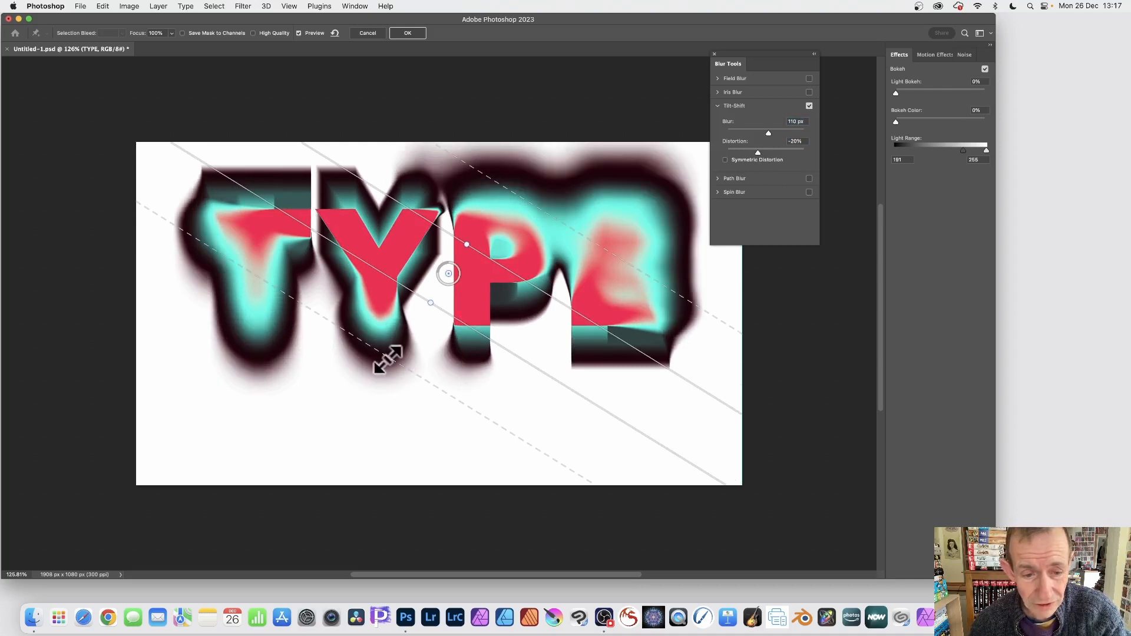
left_click_drag(387, 360, 358, 371)
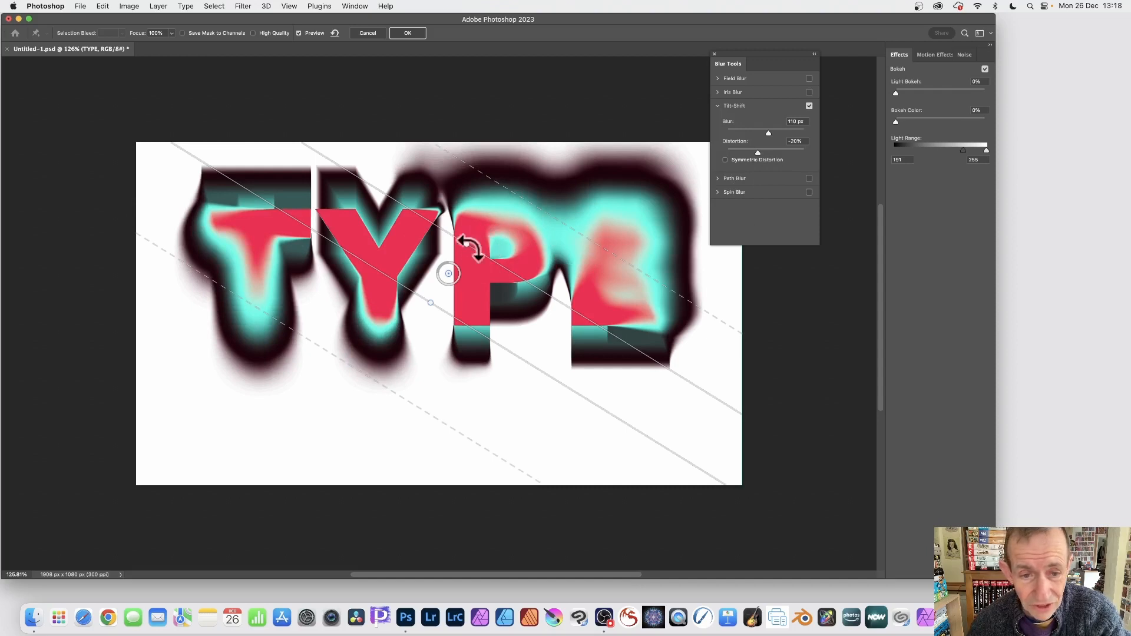
left_click_drag(467, 251, 406, 196)
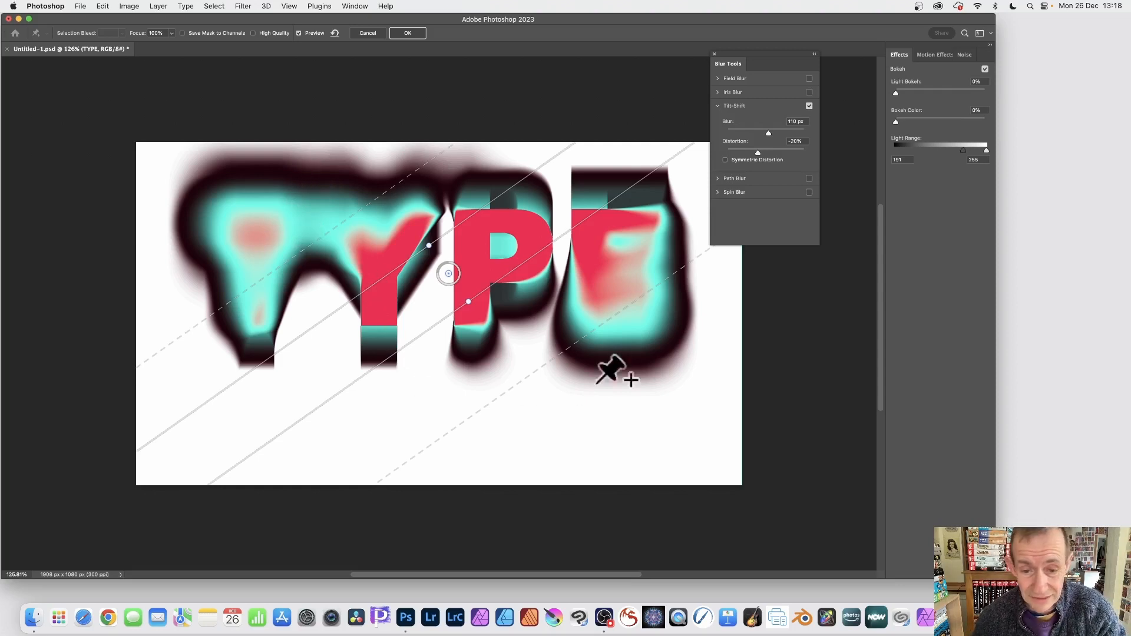
- Add a second, horizontal tilt-shift pin at the foot of the E and raise its blur to 186 px
left_click(653, 351)
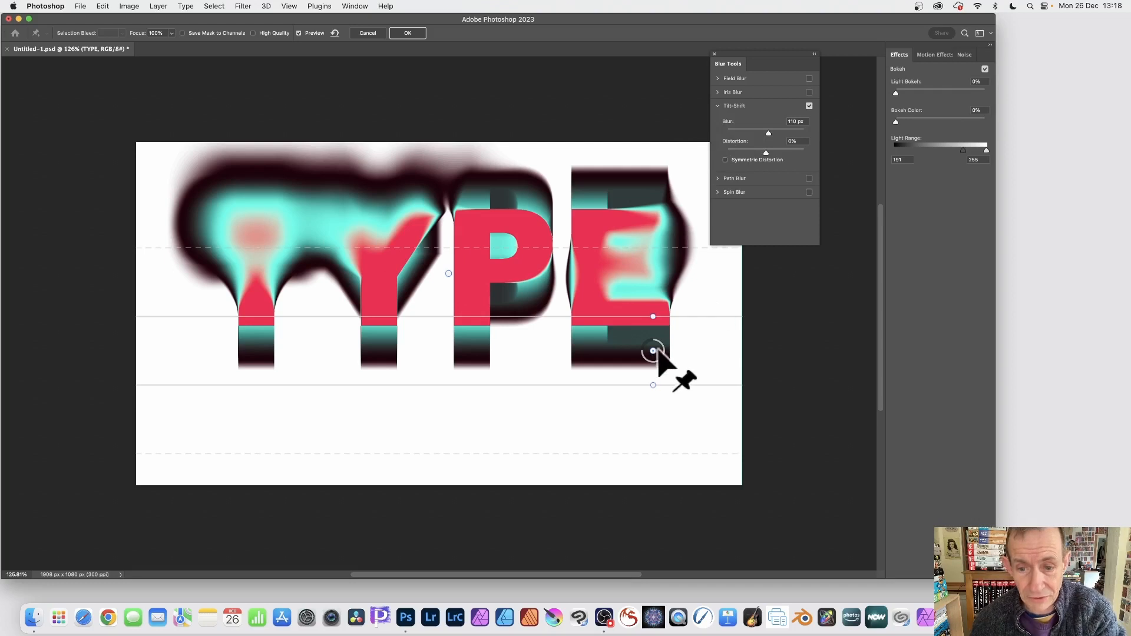
mouse_move(653, 350)
left_mouse_down()
mouse_move(587, 349)
mouse_move(647, 305)
mouse_move(632, 345)
mouse_move(630, 324)
mouse_move(636, 340)
left_mouse_up()
mouse_move(768, 132)
left_mouse_down()
mouse_move(747, 131)
mouse_move(781, 133)
left_mouse_up()
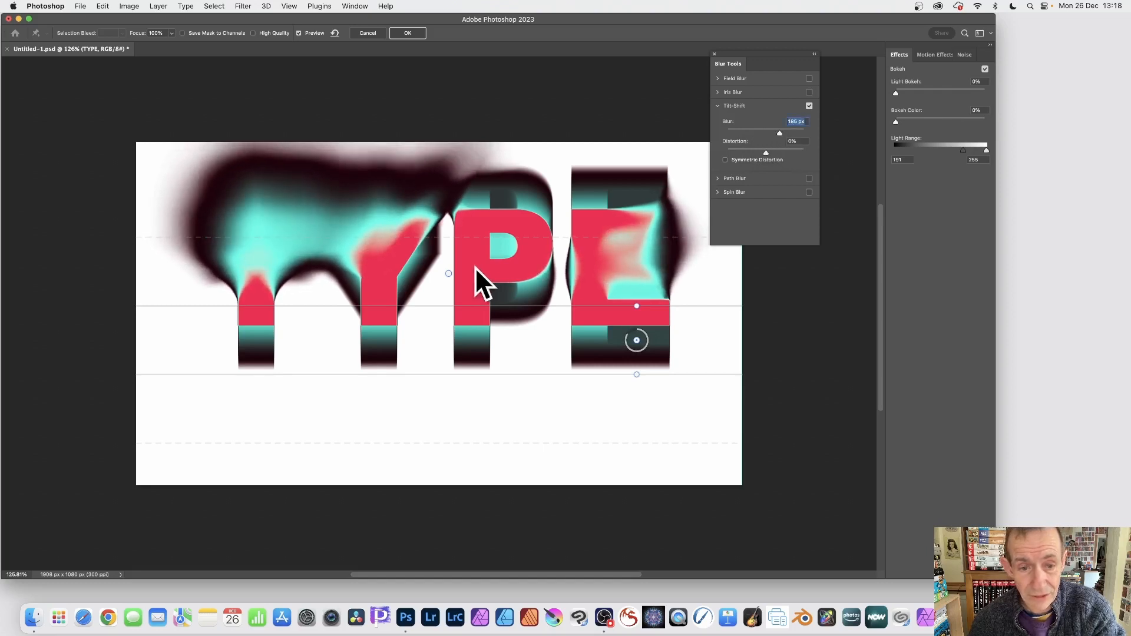
- Move the slanted tilt-shift pin from between the Y and P onto the upper part of the Y
left_click(448, 274)
mouse_move(448, 273)
left_mouse_down()
mouse_move(430, 248)
mouse_move(446, 262)
left_mouse_up()
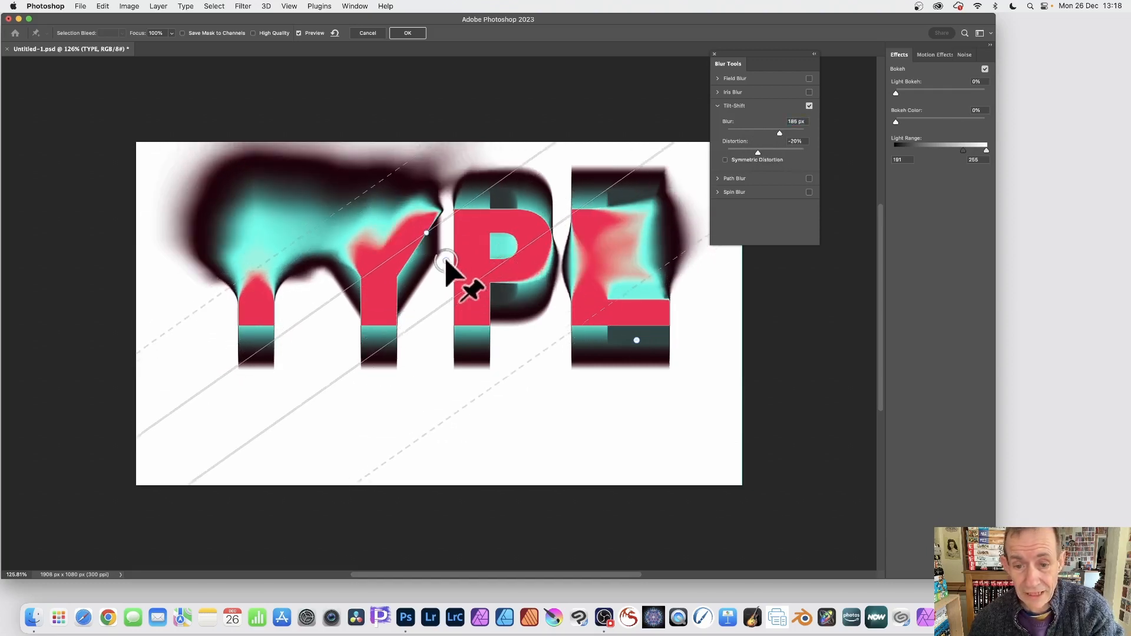
left_click(637, 340)
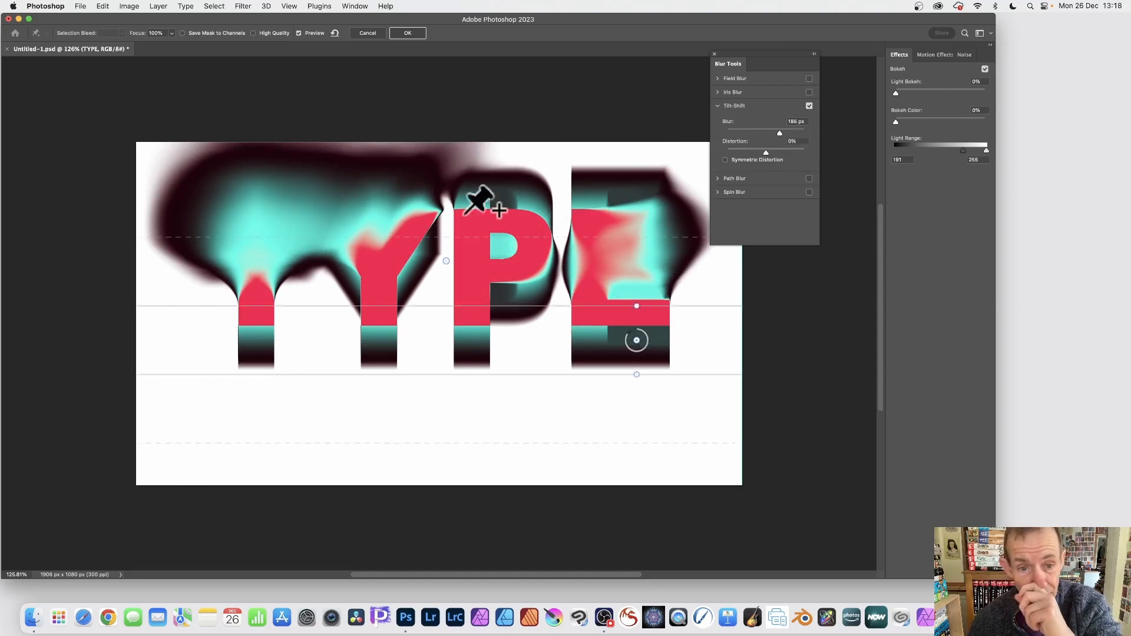
left_click_drag(449, 262, 345, 225)
- Move the pin on the E to the gap between the T and Y and rotate its band to -57.7°
left_click(637, 340)
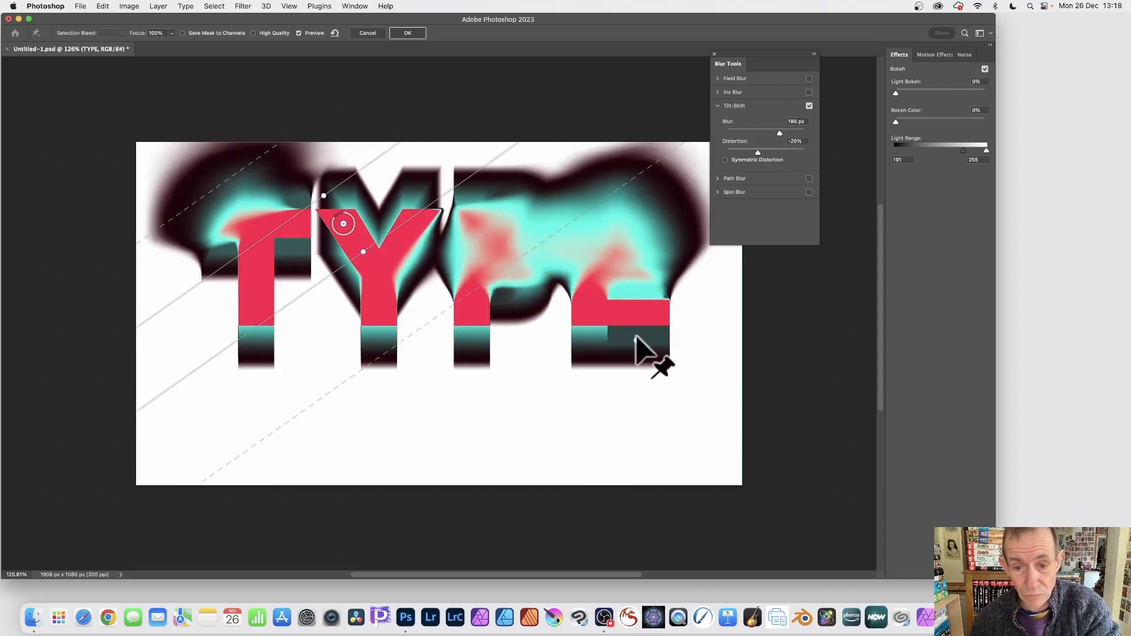
left_click_drag(636, 340, 372, 311)
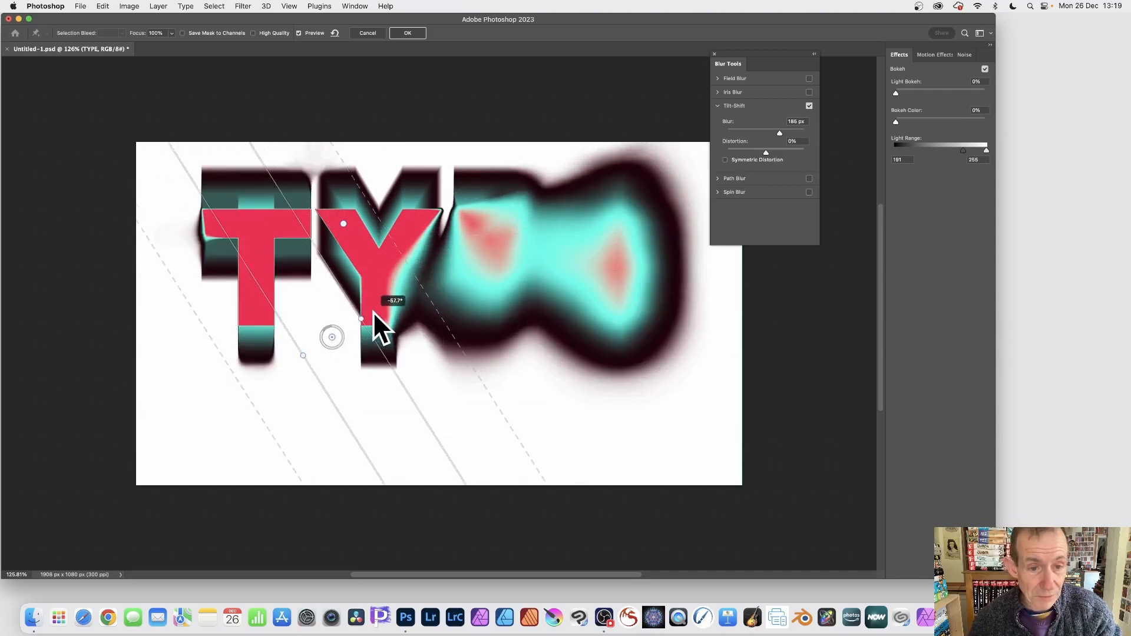
left_click(343, 224)
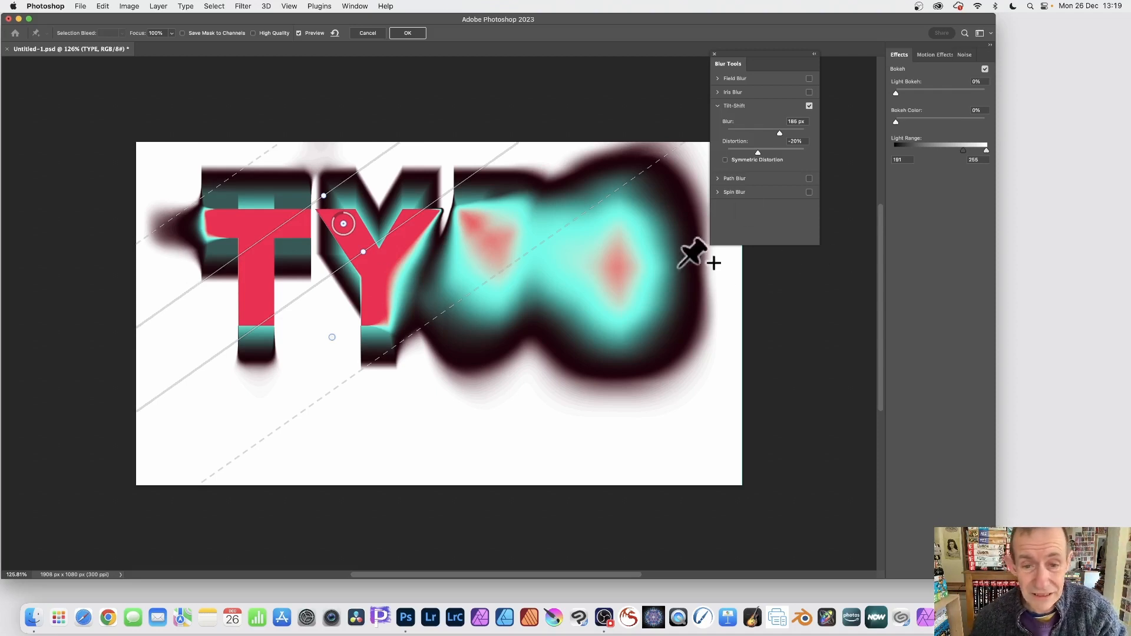
- Add a third tilt-shift pin on the E with distortion -100%, rotate its band to slope steeply down to the right, and apply the blur
left_click(622, 270)
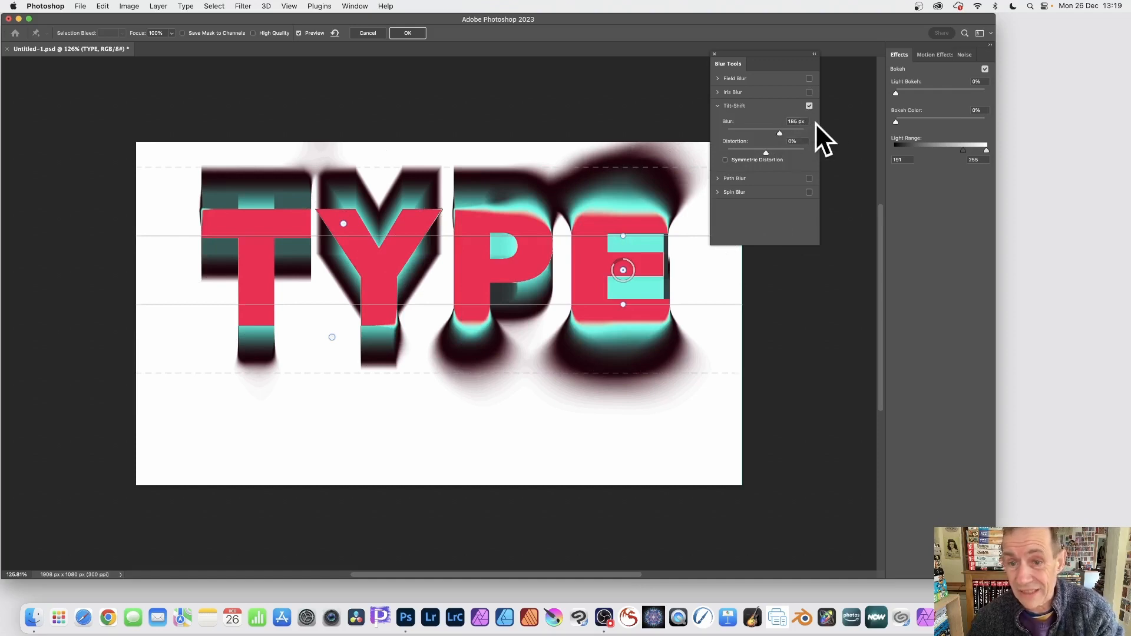
left_click_drag(778, 150, 726, 155)
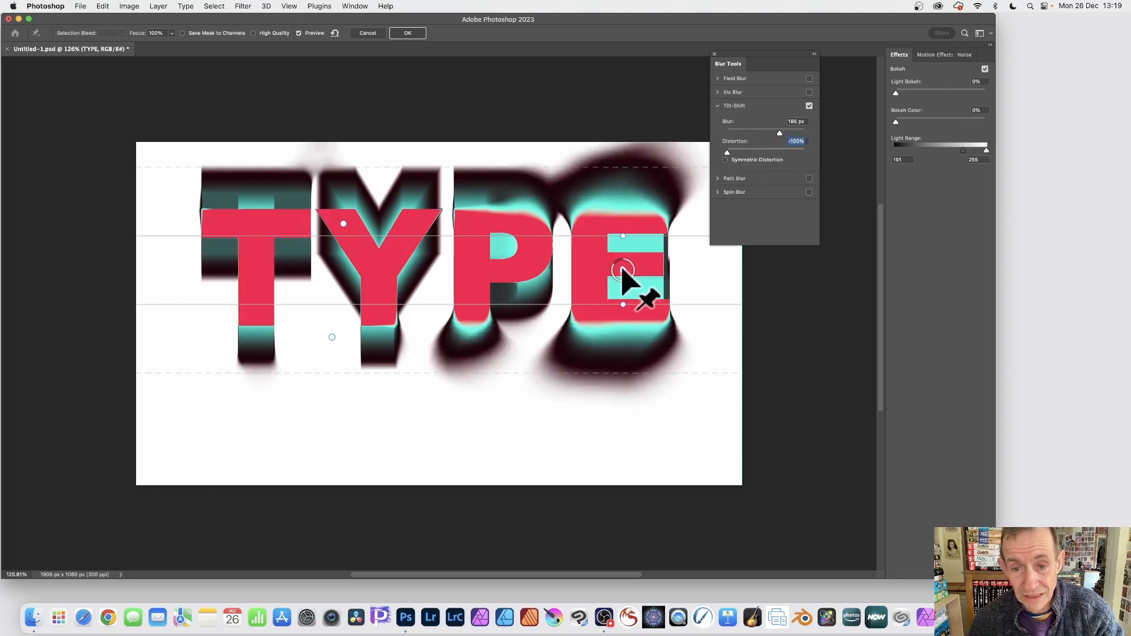
left_click_drag(624, 236, 654, 252)
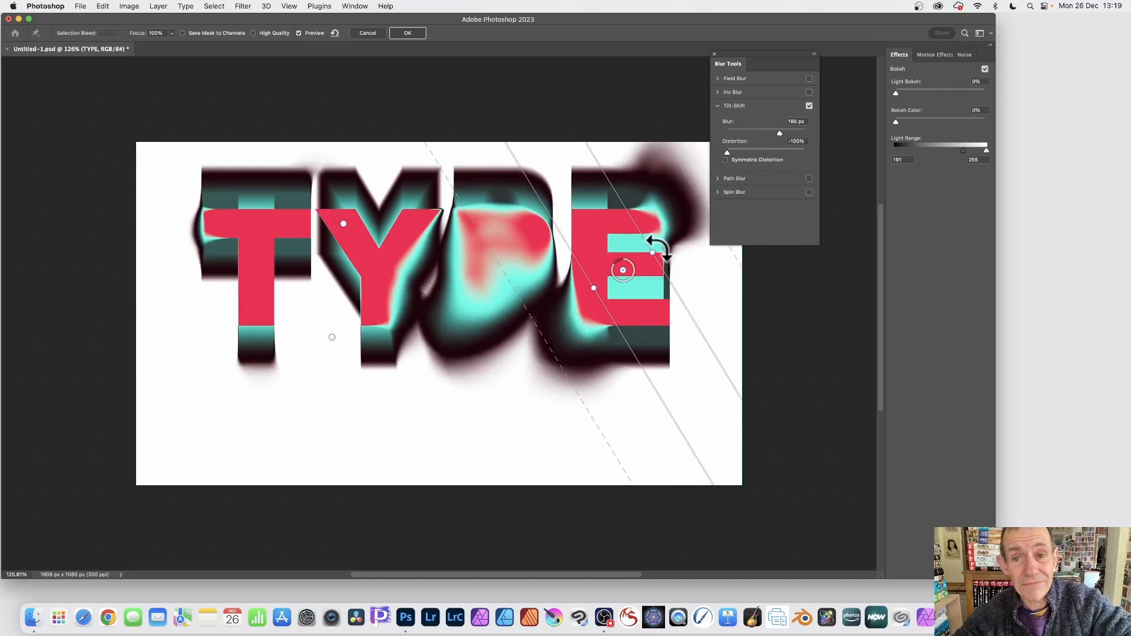
left_click(407, 33)
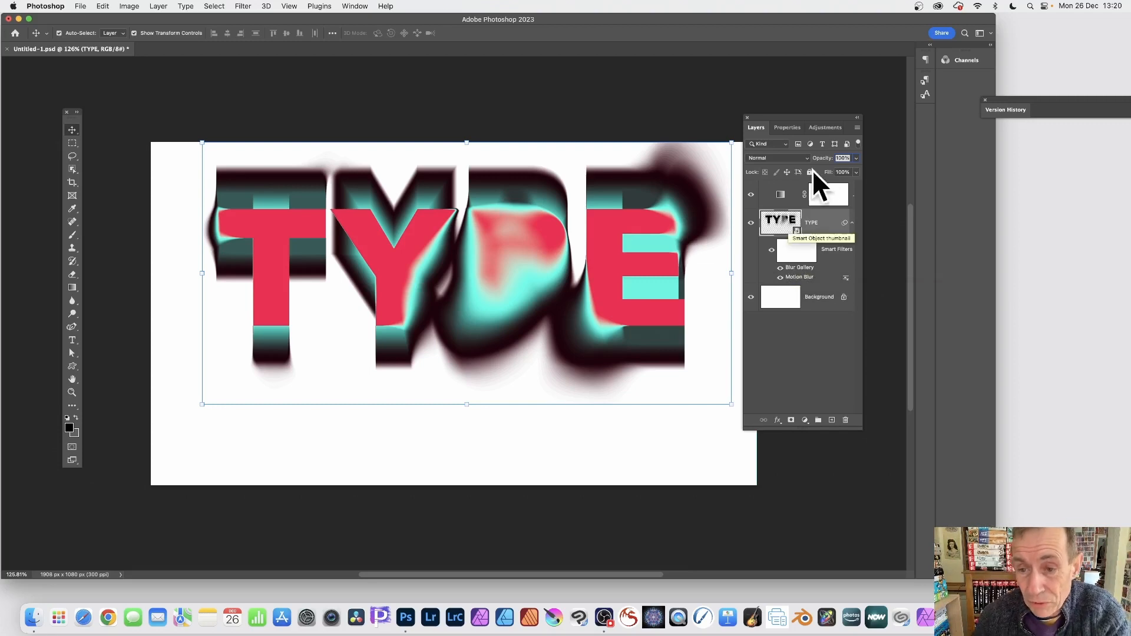
- Toggle the Blur Gallery smart filter off and on for comparison, and hide the Motion Blur smart filter
left_click(781, 268)
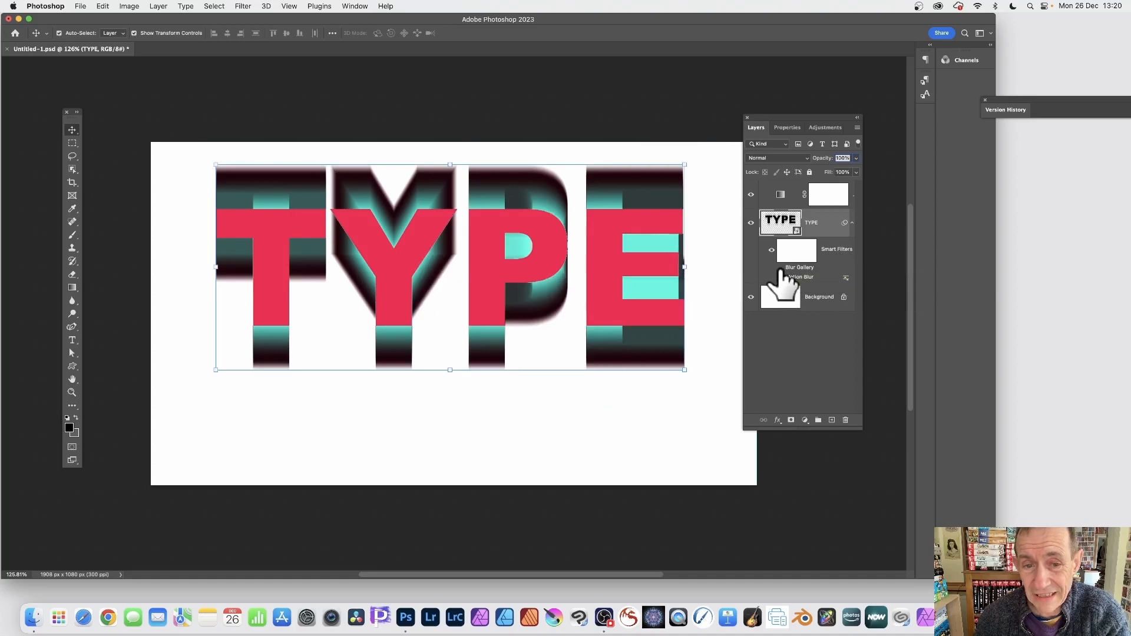
left_click(780, 268)
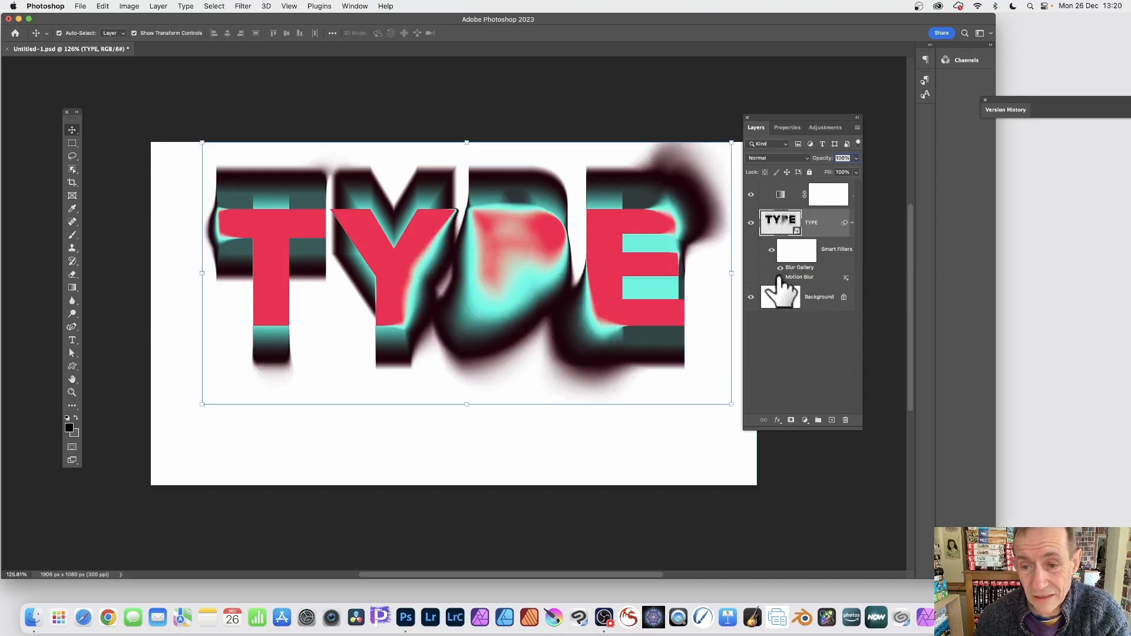
left_click(781, 277)
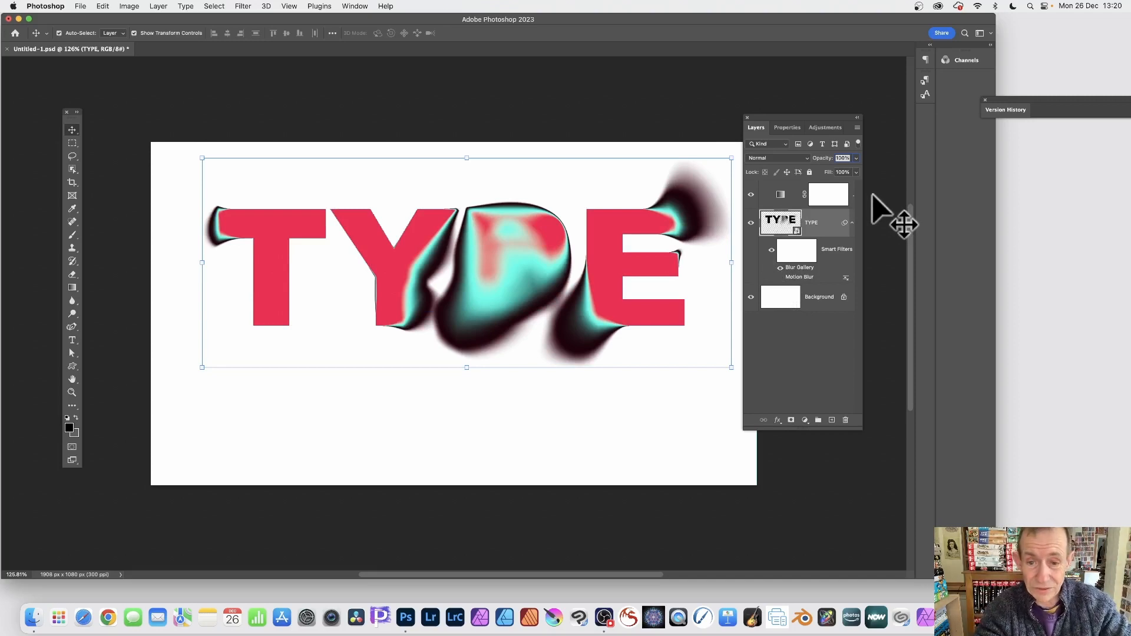
- Try the Lighten and Difference blend modes for the Motion Blur smart filter and cancel the blending options
double_click(846, 278)
left_click(548, 168)
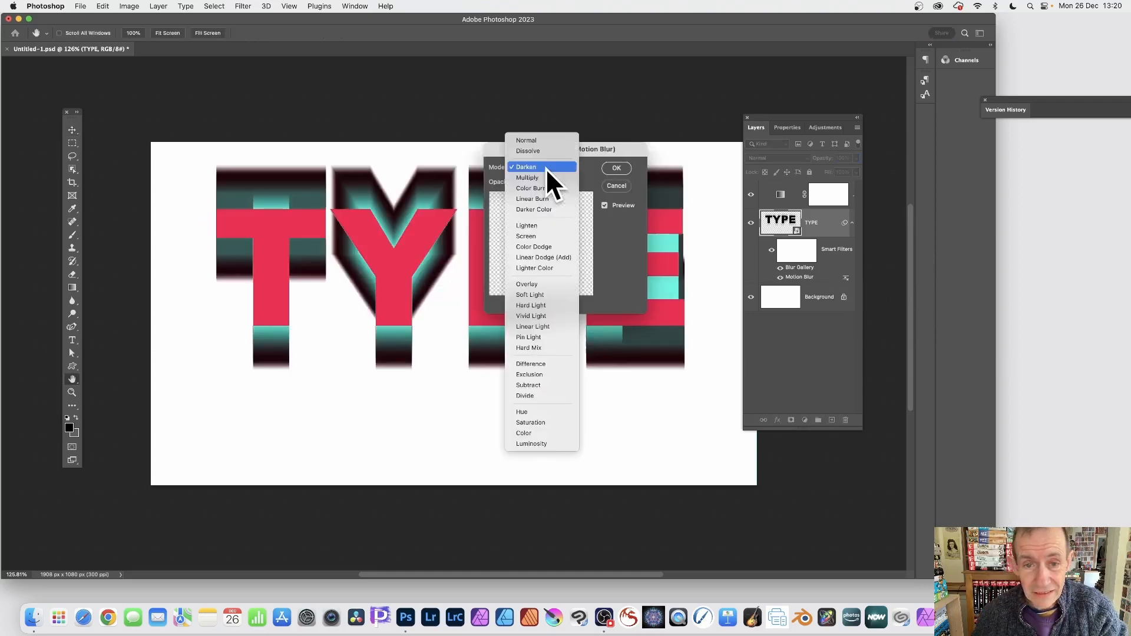
left_click(539, 225)
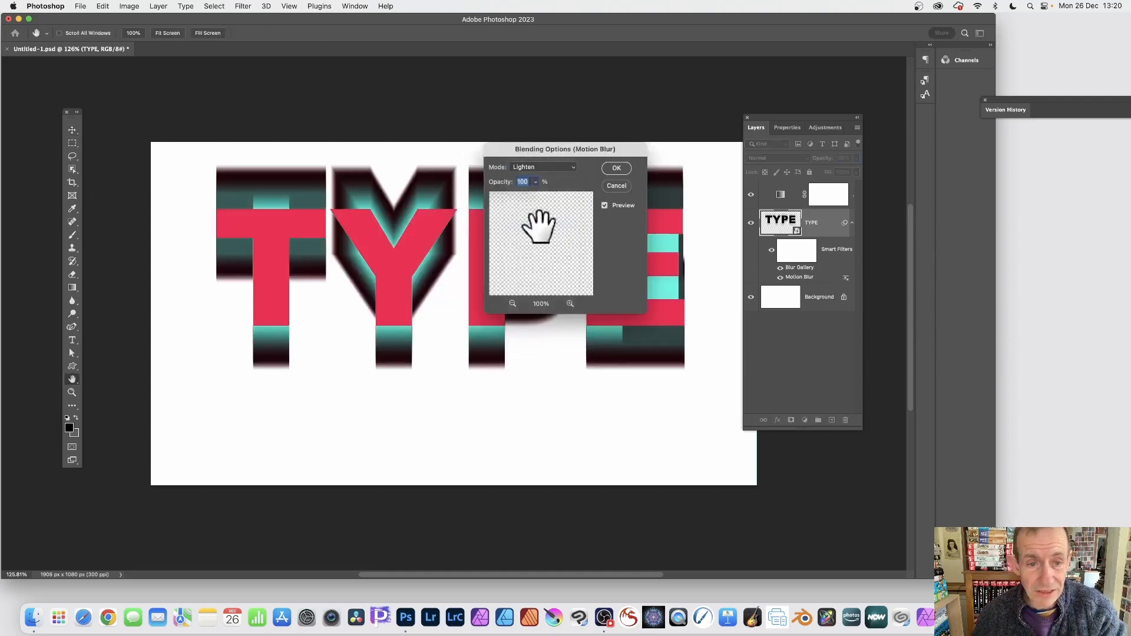
left_click(548, 167)
left_click(539, 303)
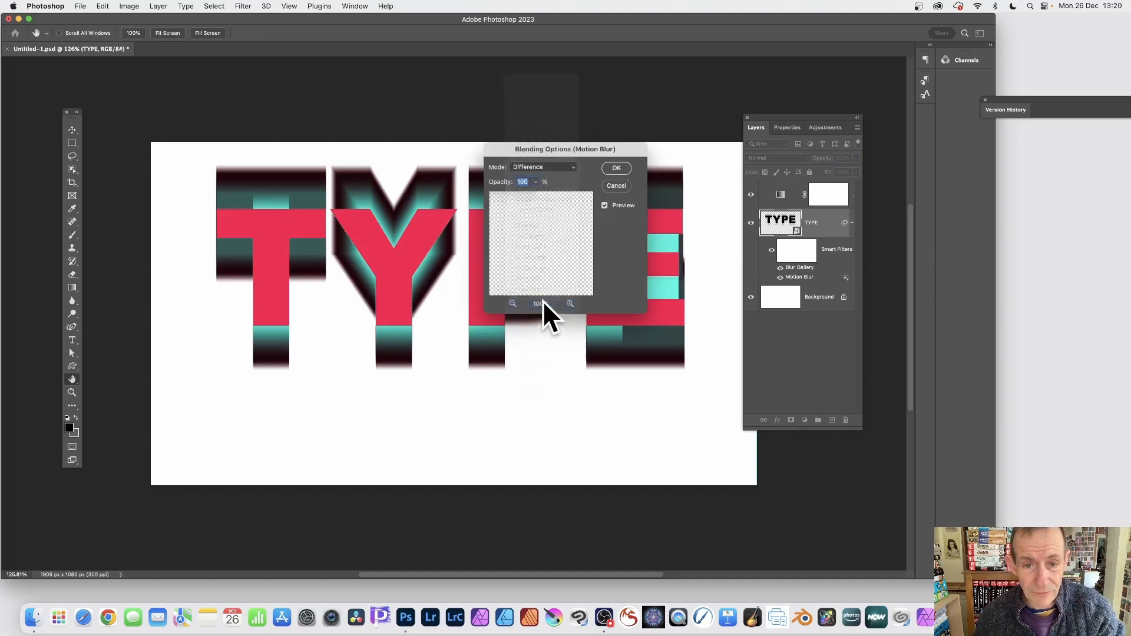
left_click(522, 168)
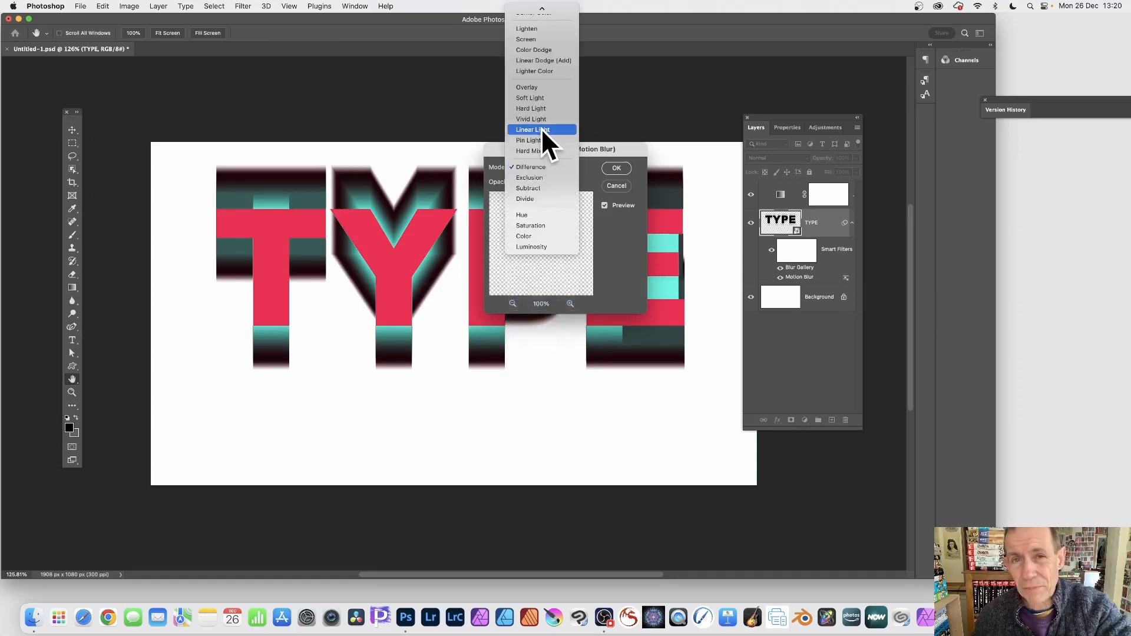
left_click(620, 183)
left_click(619, 185)
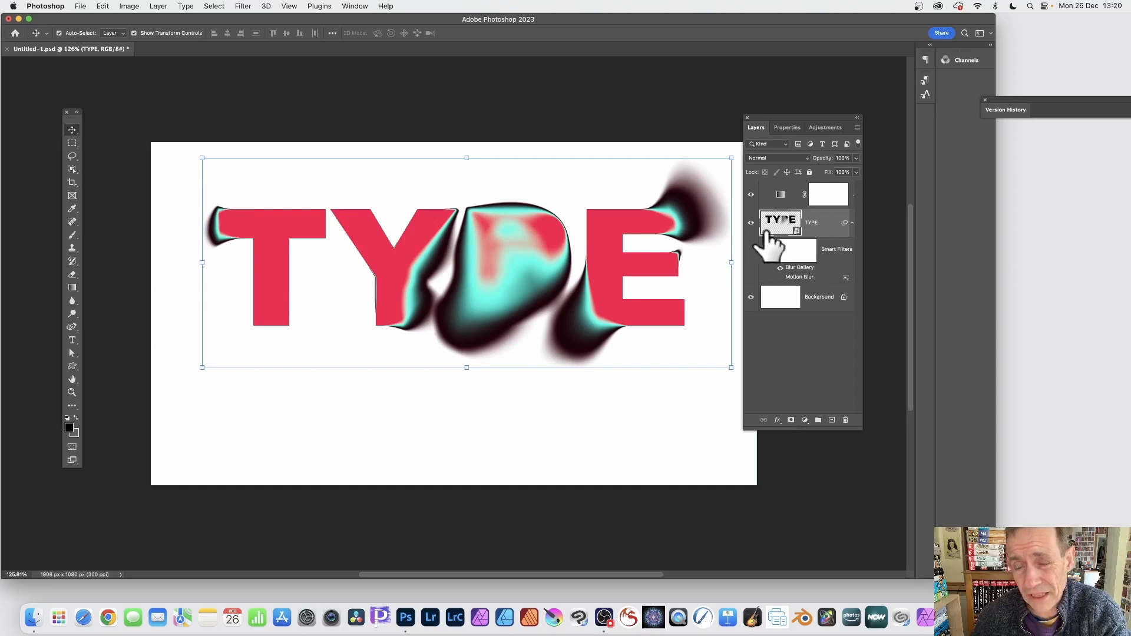
- Open the TYPE smart object's contents, scale the text down proportionally and place it inside the canvas with space around it
double_click(798, 231)
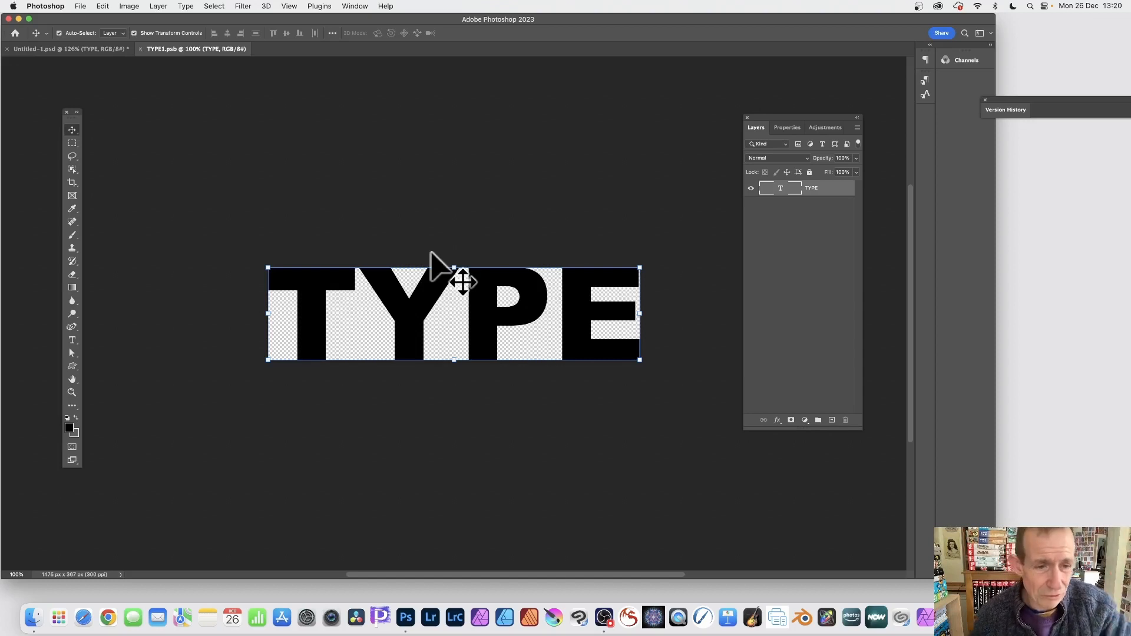
mouse_move(270, 266)
left_mouse_down()
mouse_move(243, 253)
mouse_move(275, 266)
left_mouse_up()
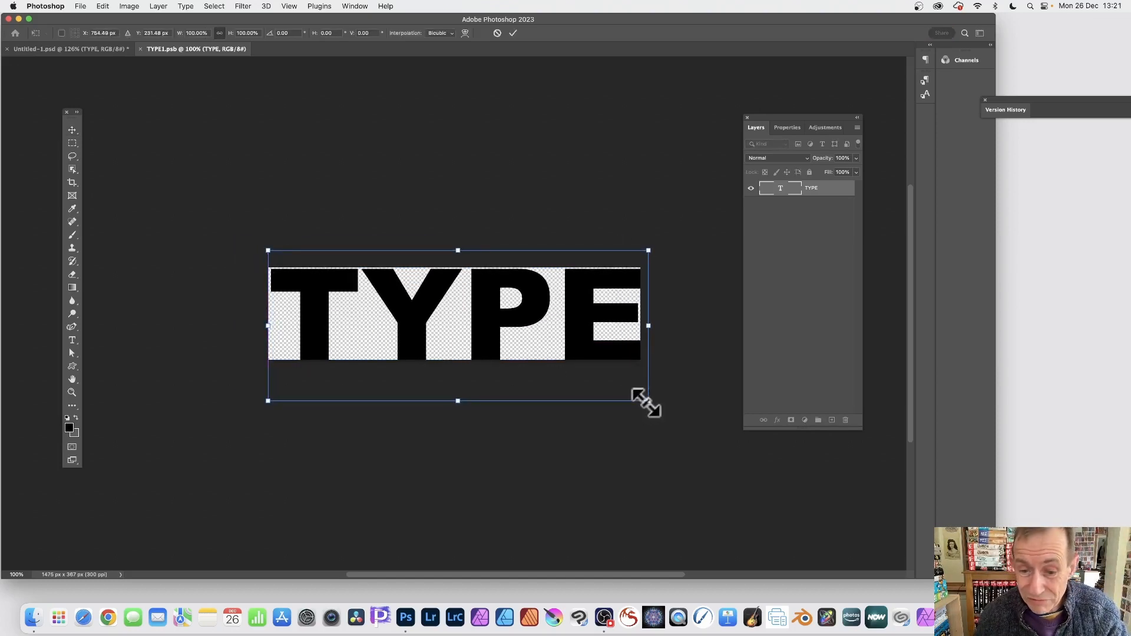
left_click_drag(648, 401, 534, 325)
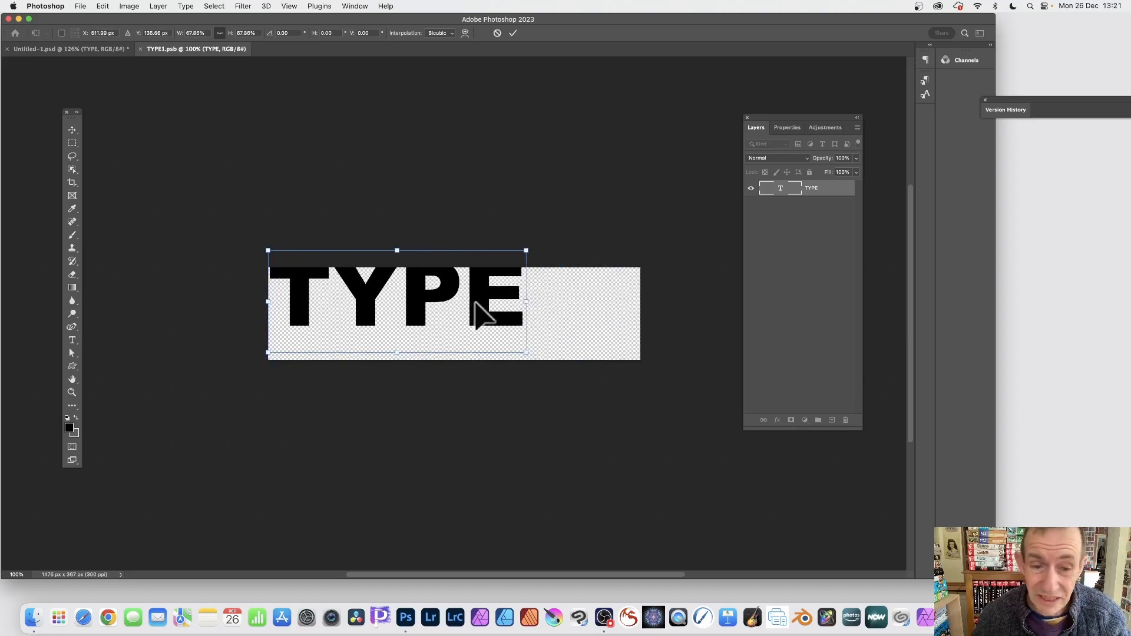
left_click_drag(475, 301, 512, 315)
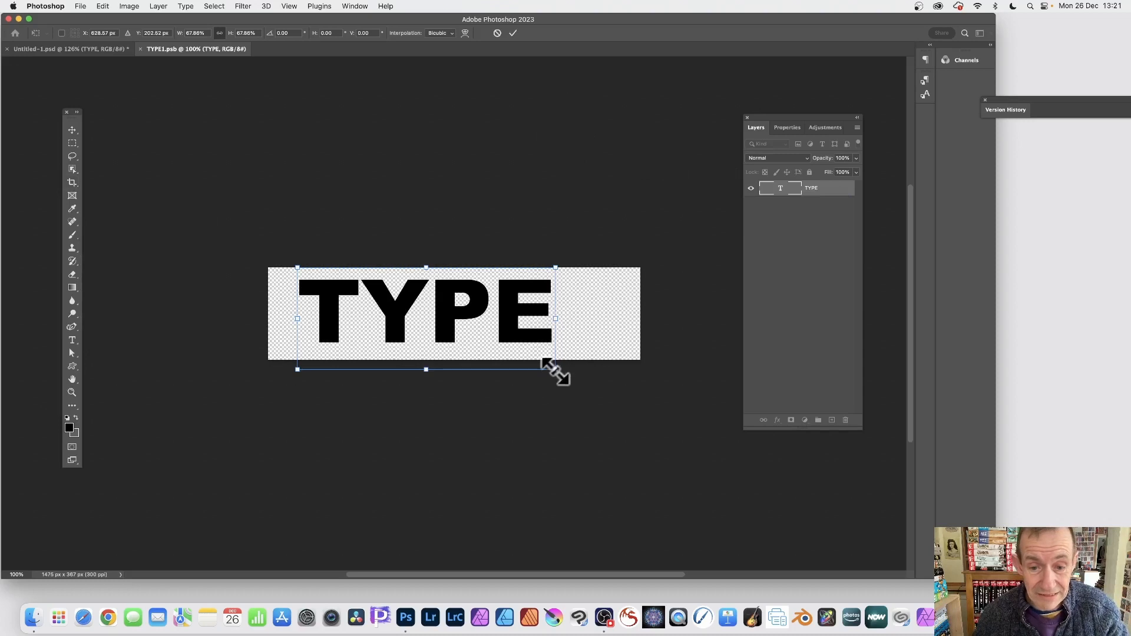
left_click_drag(554, 369, 533, 361)
key("Return")
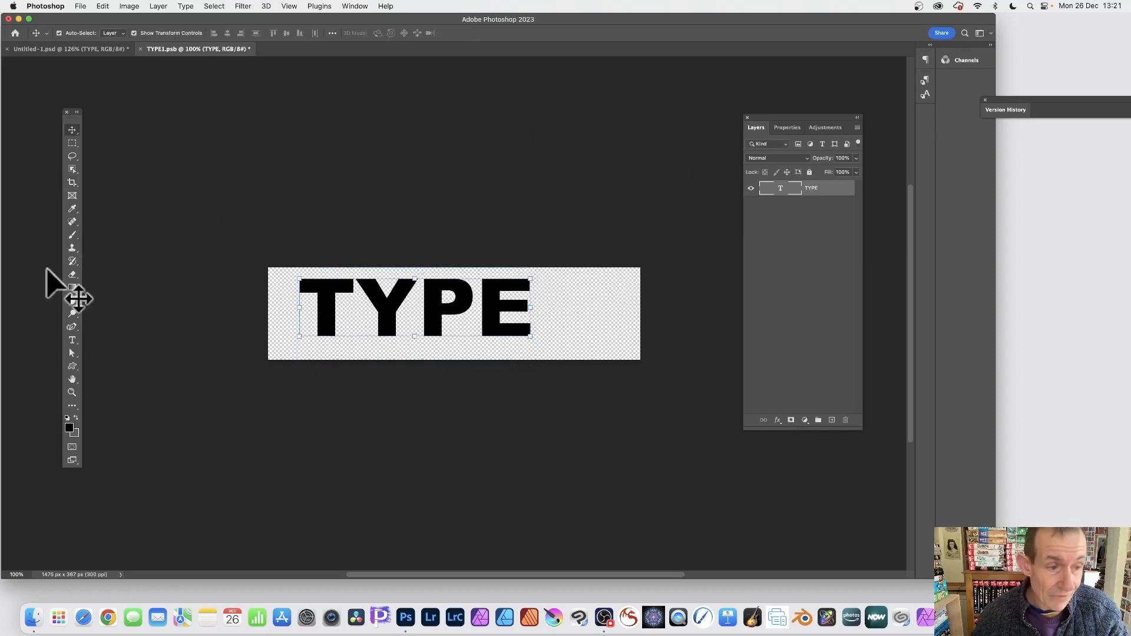
- Recolour the whole word TYPE to bright red (ff1515)
left_click(72, 340)
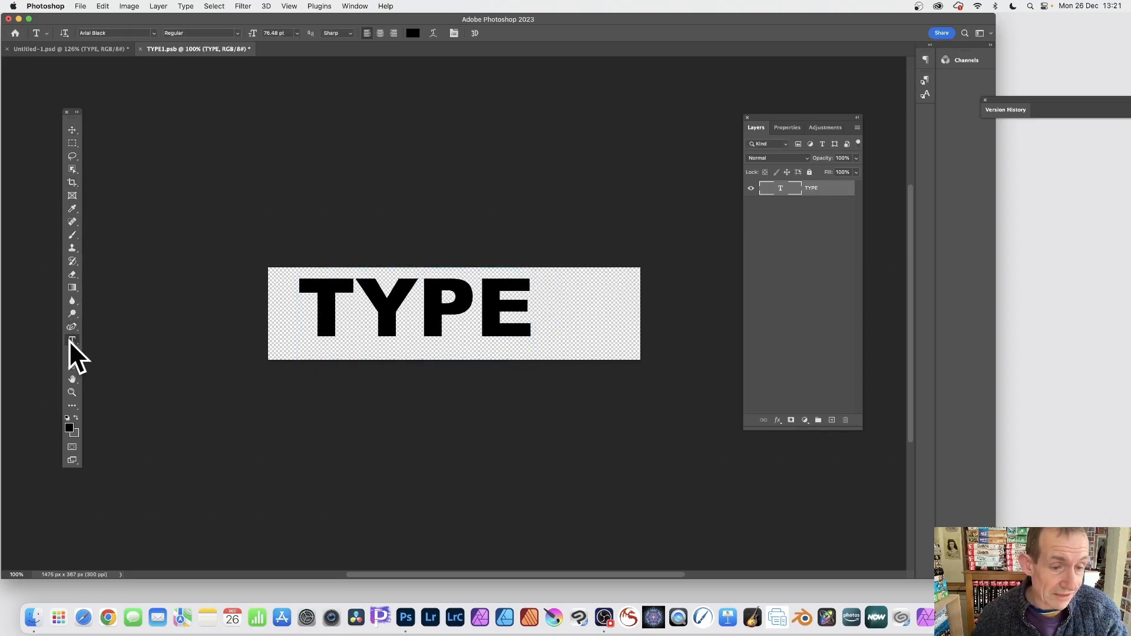
left_click_drag(354, 301, 481, 297)
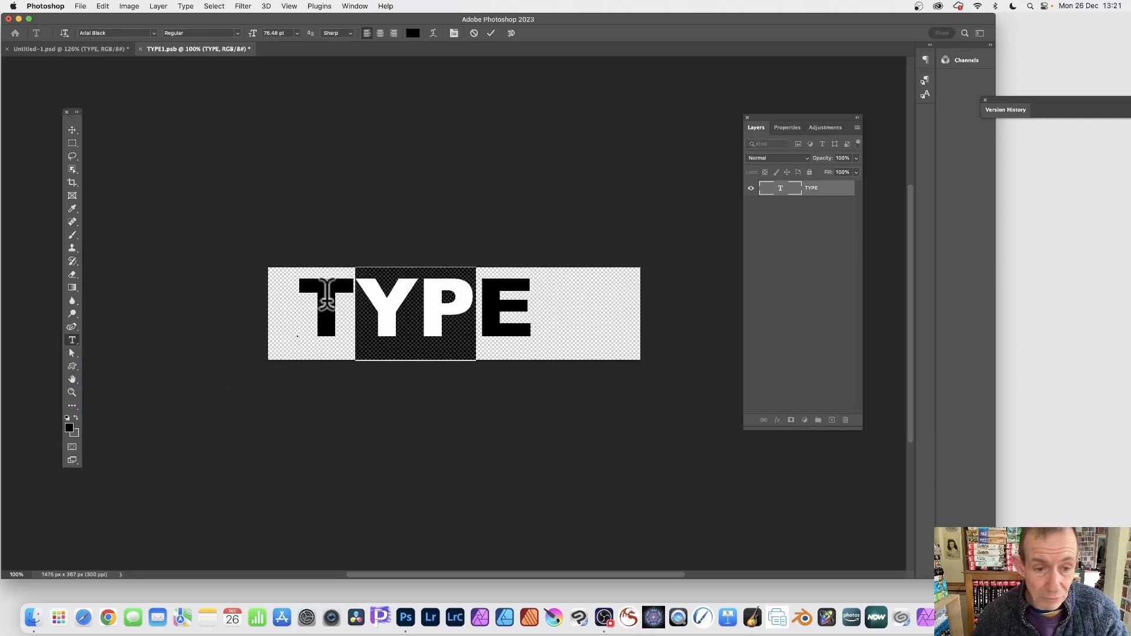
left_click_drag(312, 297, 541, 268)
left_click(413, 33)
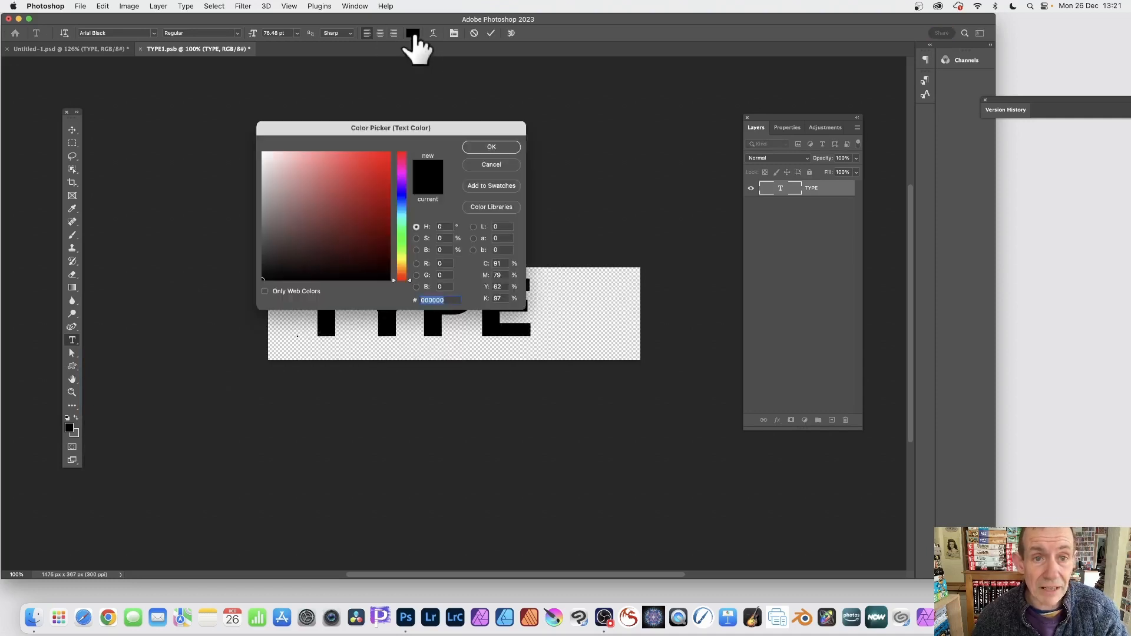
left_click(361, 172)
left_click(488, 146)
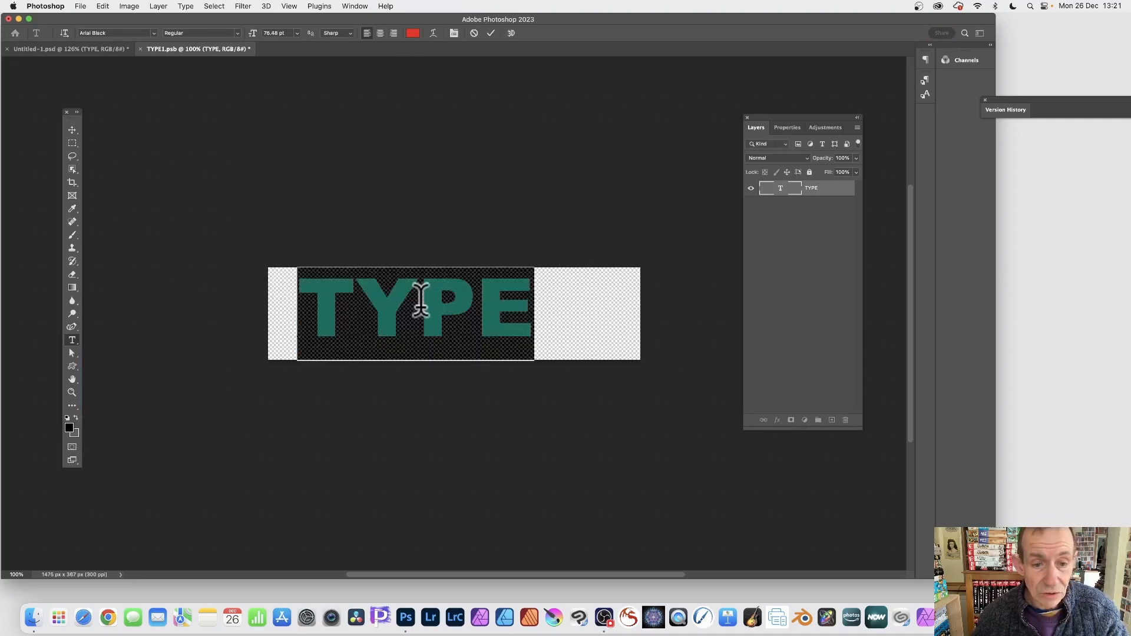
- Recolour the letters P and E to bright green (15ff36)
left_click_drag(417, 302, 572, 297)
left_click(413, 33)
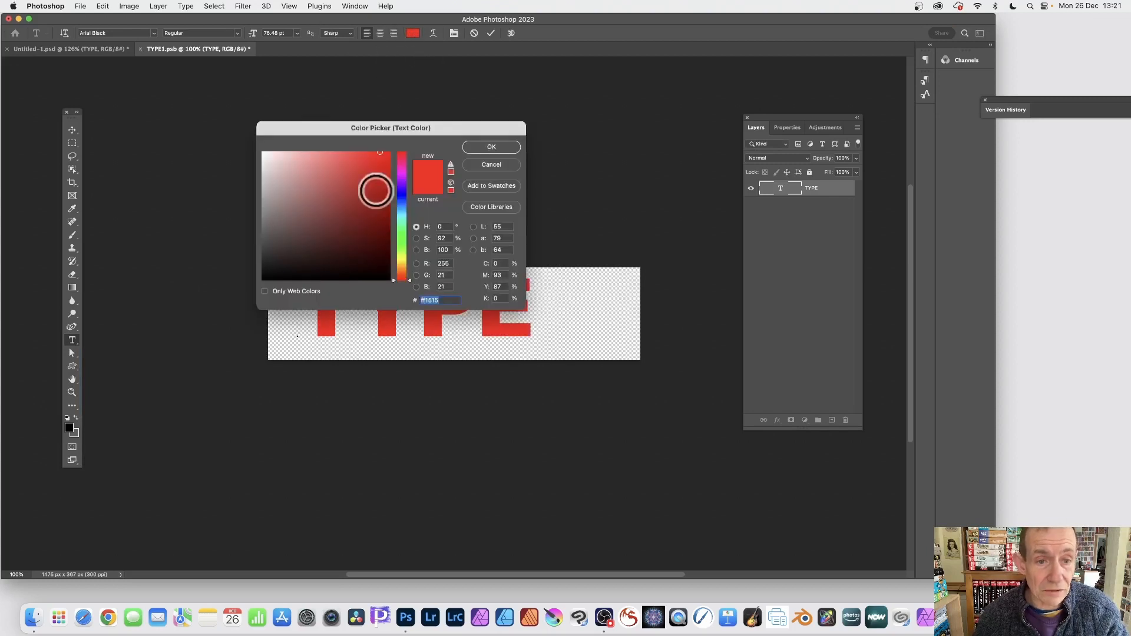
left_click(402, 232)
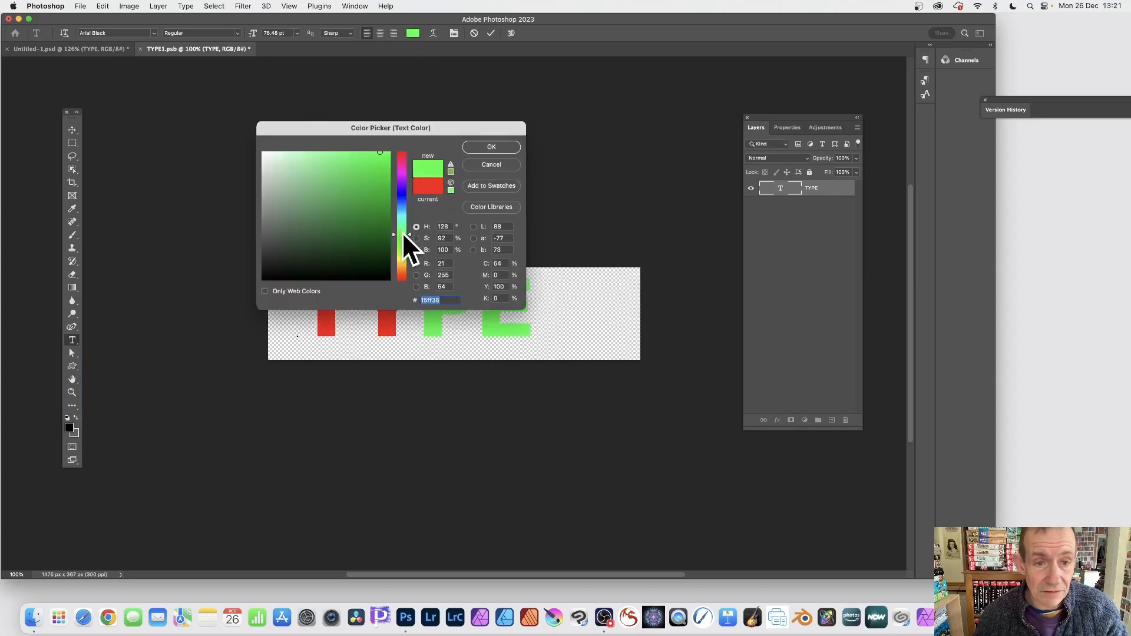
left_click(489, 147)
- Recolour the letter Y to bright yellow and commit the text edits
left_click_drag(365, 274, 482, 295)
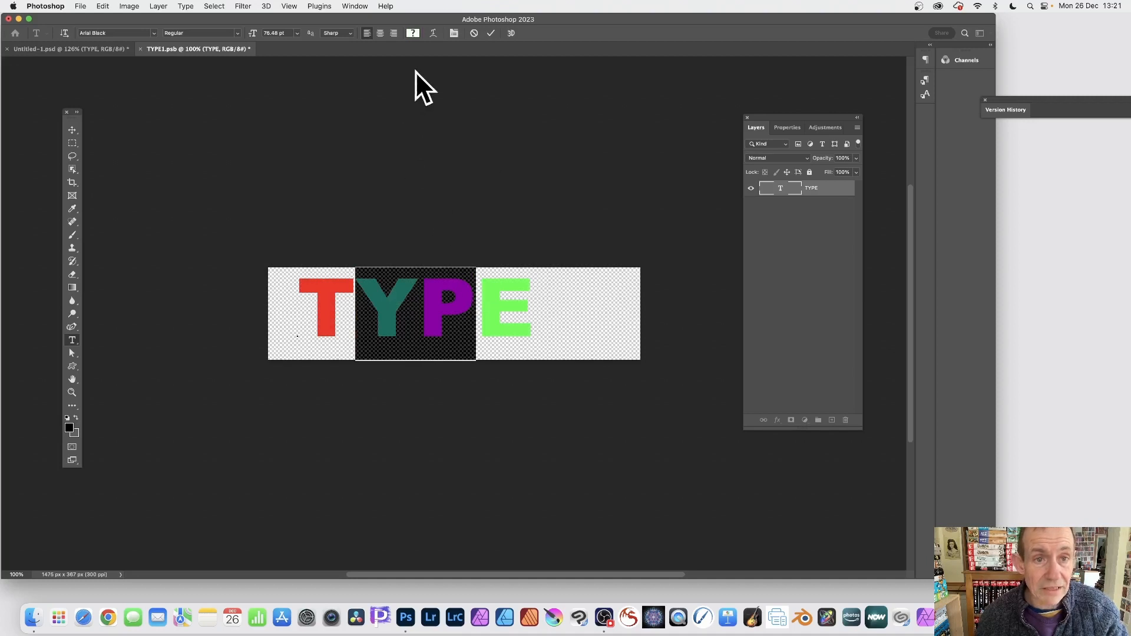
left_click_drag(346, 311, 406, 298)
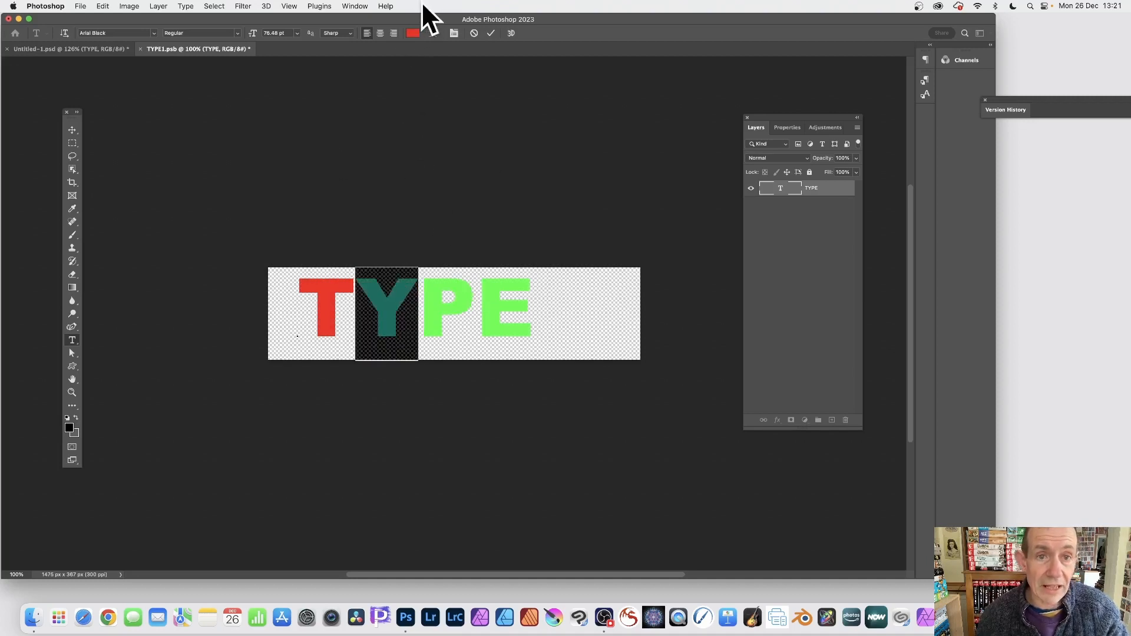
left_click(413, 33)
left_click(402, 258)
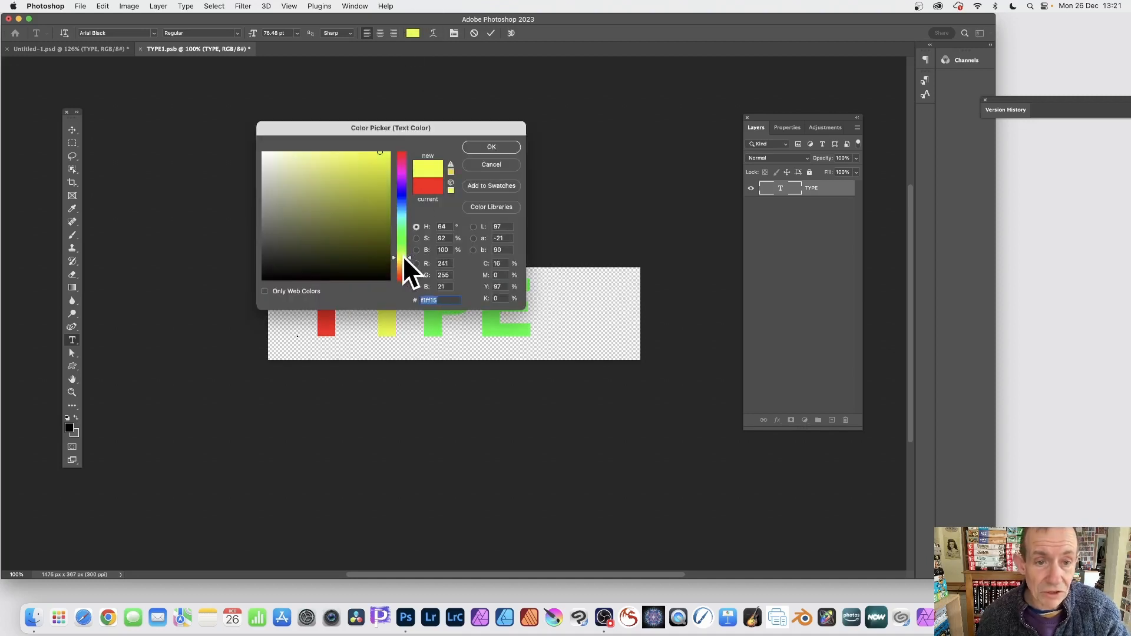
left_click_drag(384, 172, 389, 153)
left_click(495, 146)
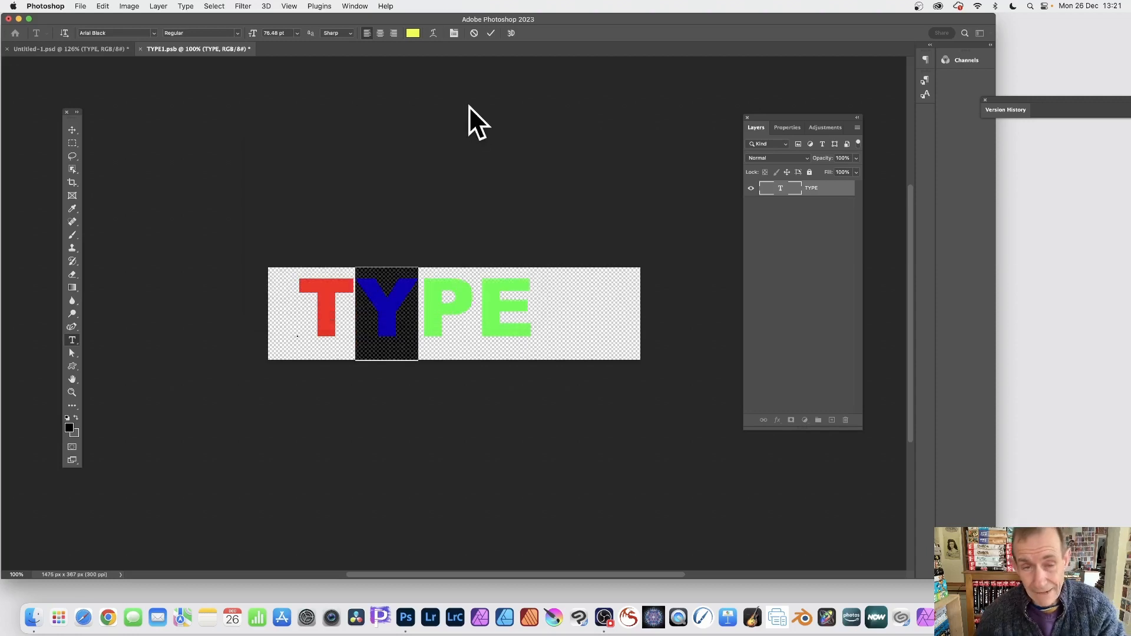
left_click(491, 33)
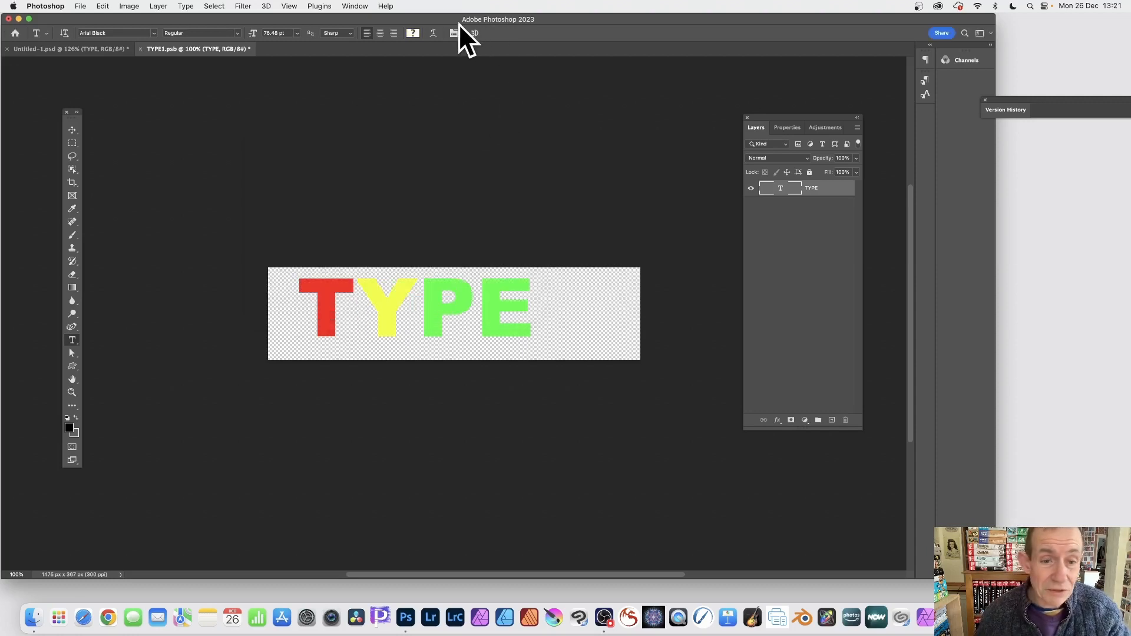
- Add a Drop Shadow to the TYPE text layer at a 132° angle, 35 px distance and 54% opacity
left_click(71, 127)
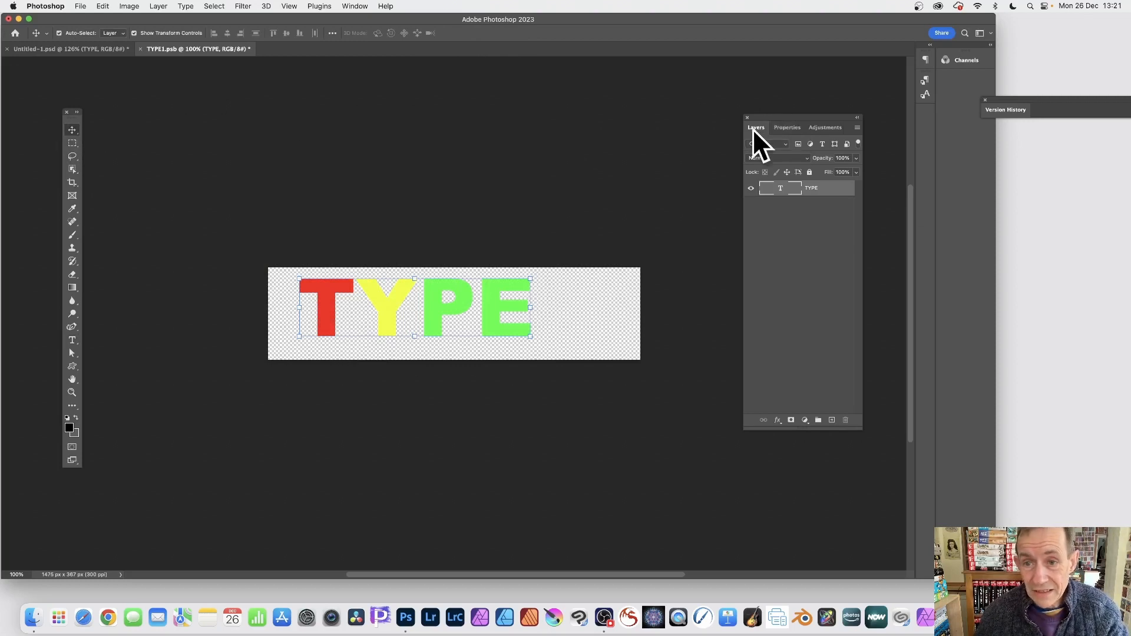
left_click(777, 421)
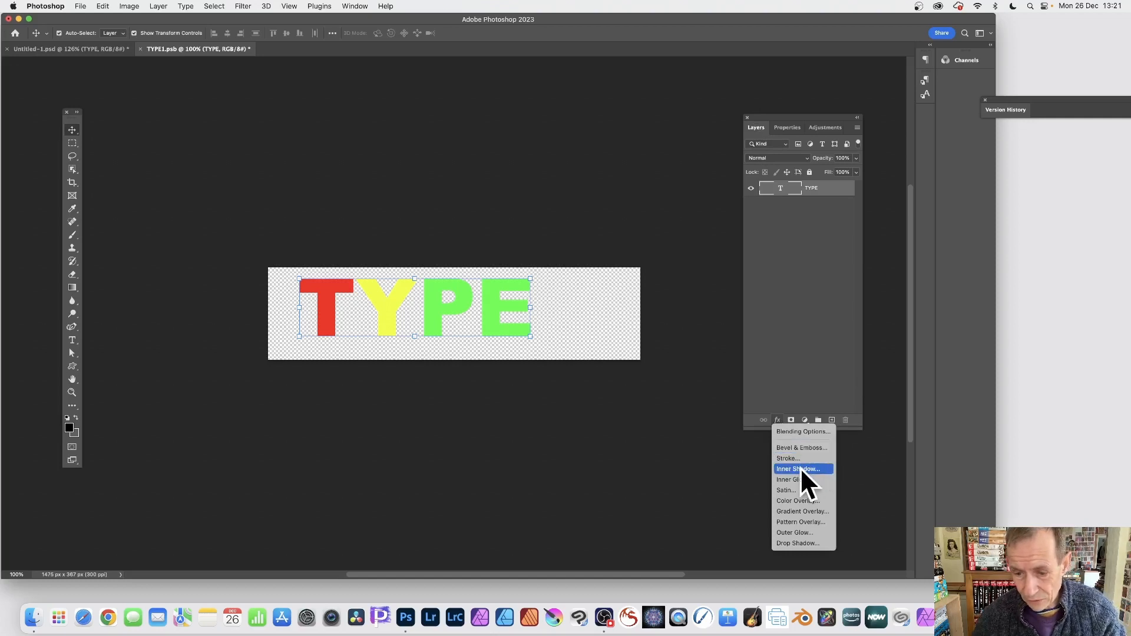
left_click(792, 543)
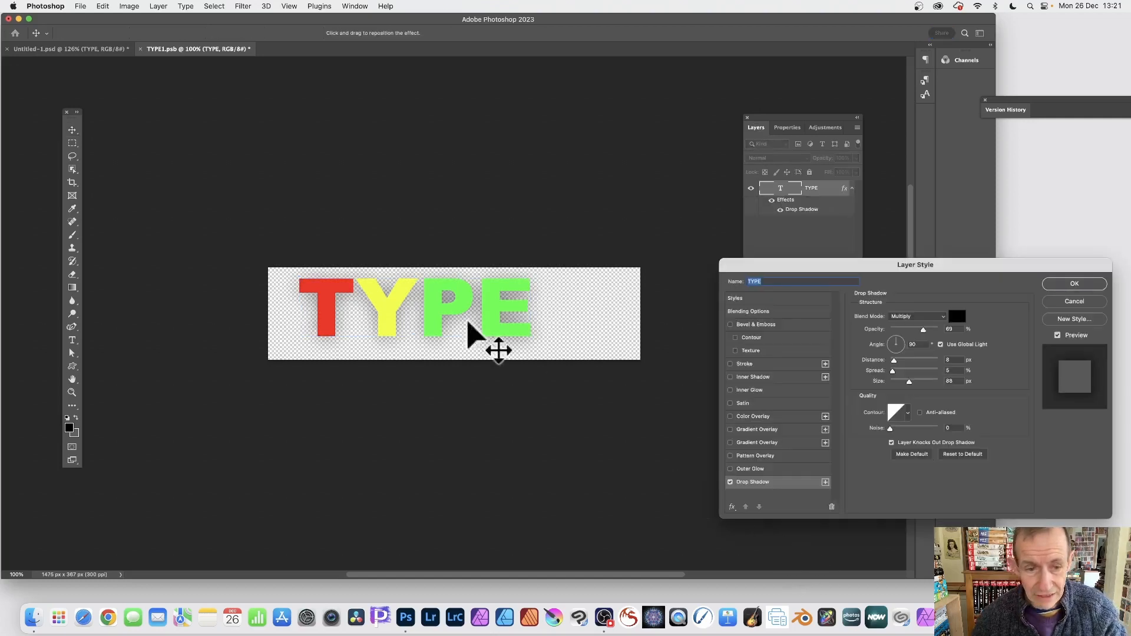
left_click_drag(496, 338, 558, 301)
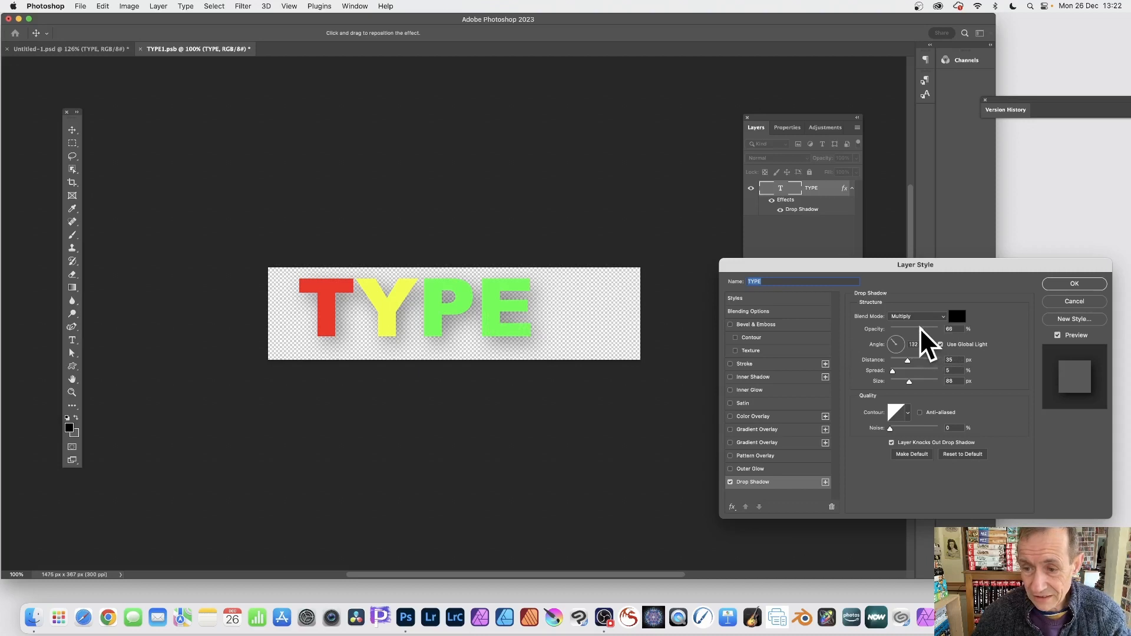
left_click_drag(919, 328, 916, 328)
- Add Bevel & Emboss with a smooth Inner Bevel to the TYPE text and apply the layer style
left_click(731, 325)
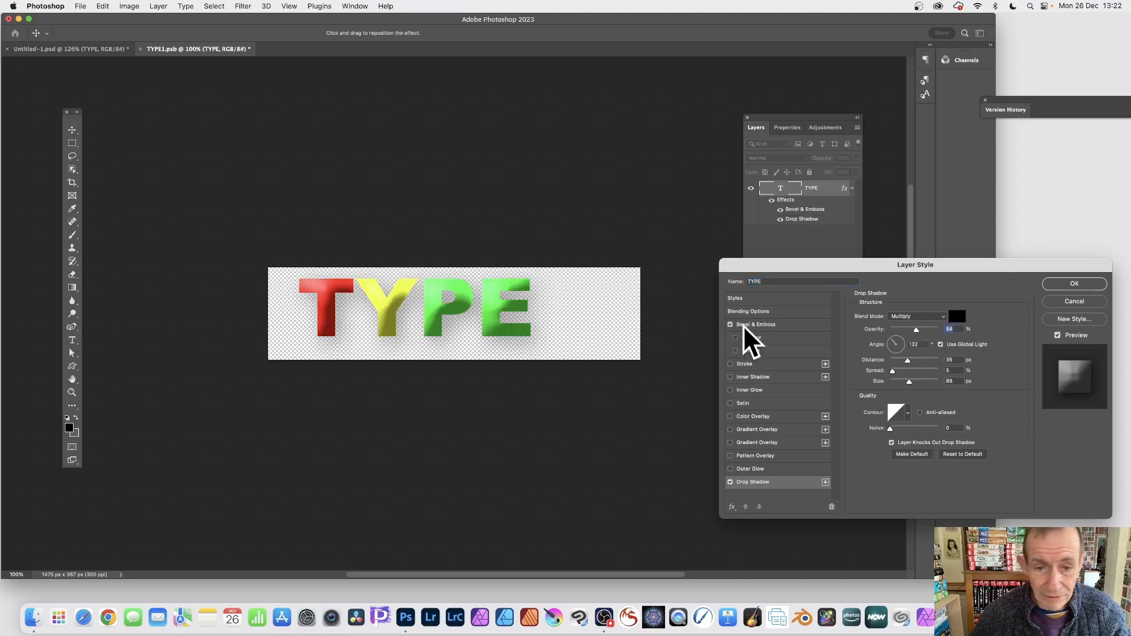
left_click(745, 325)
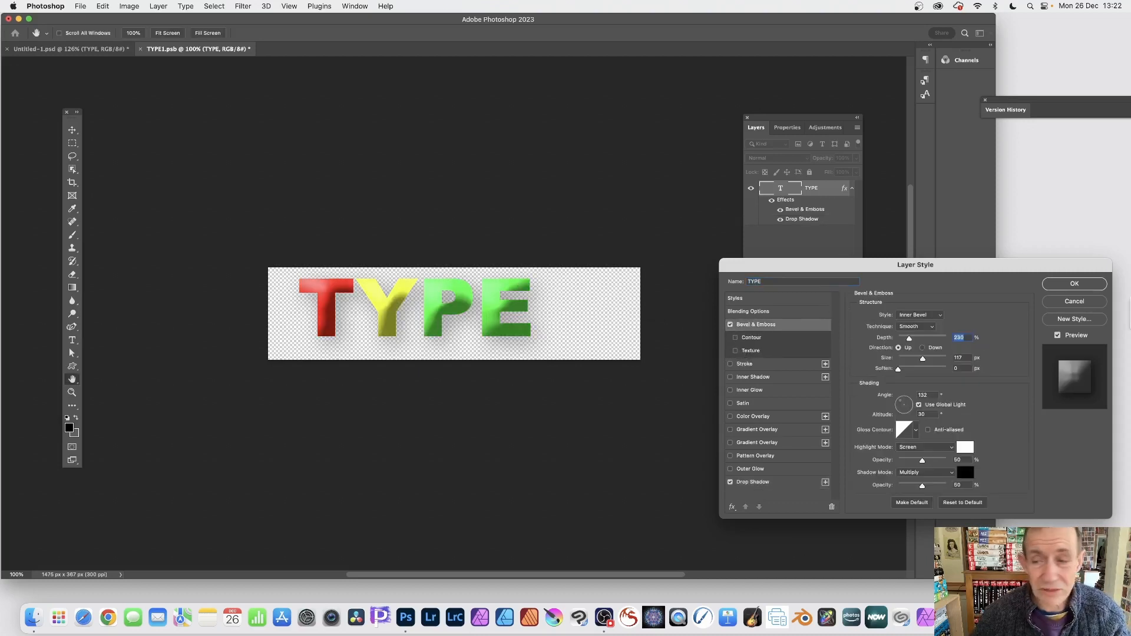
left_click_drag(1062, 264, 799, 188)
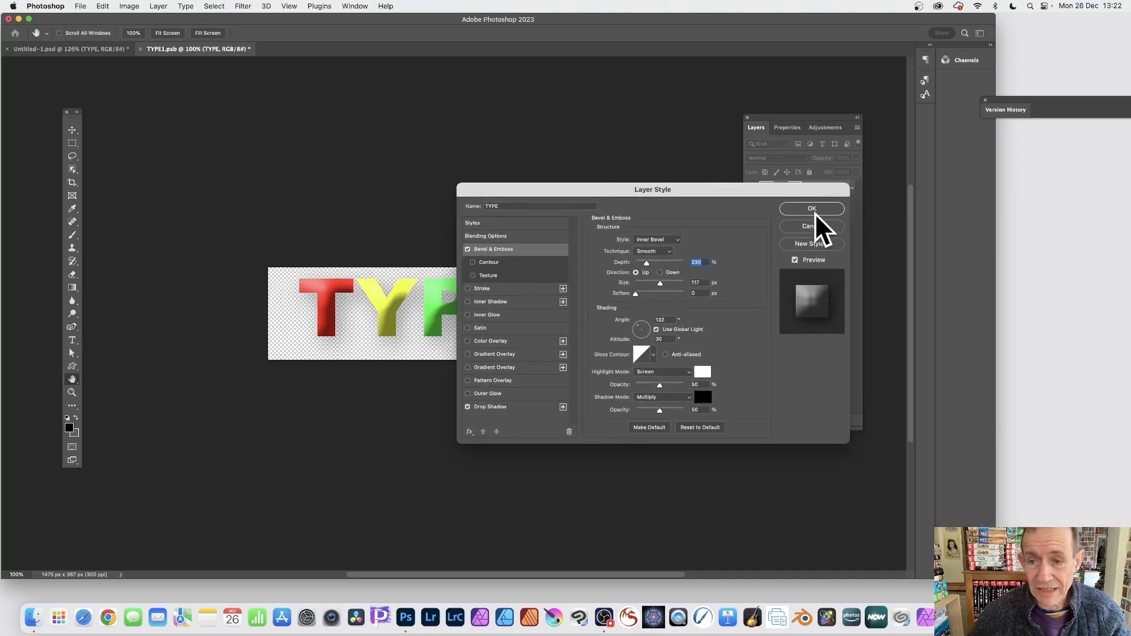
left_click(810, 209)
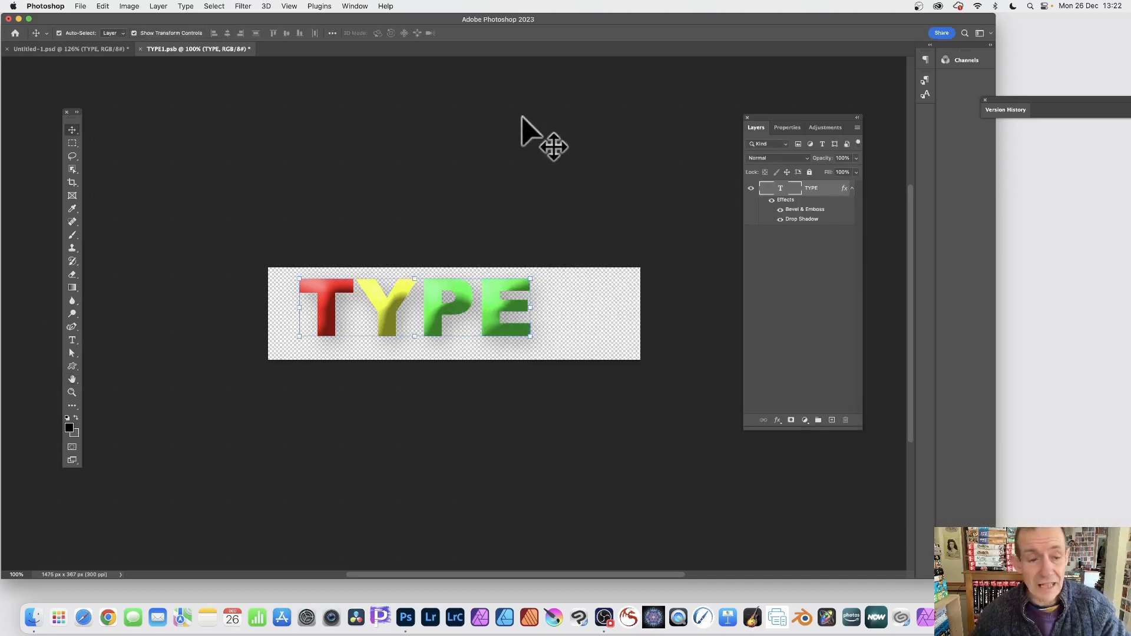
- Replace the word TYPE in the text layer with "speech"
left_click(72, 341)
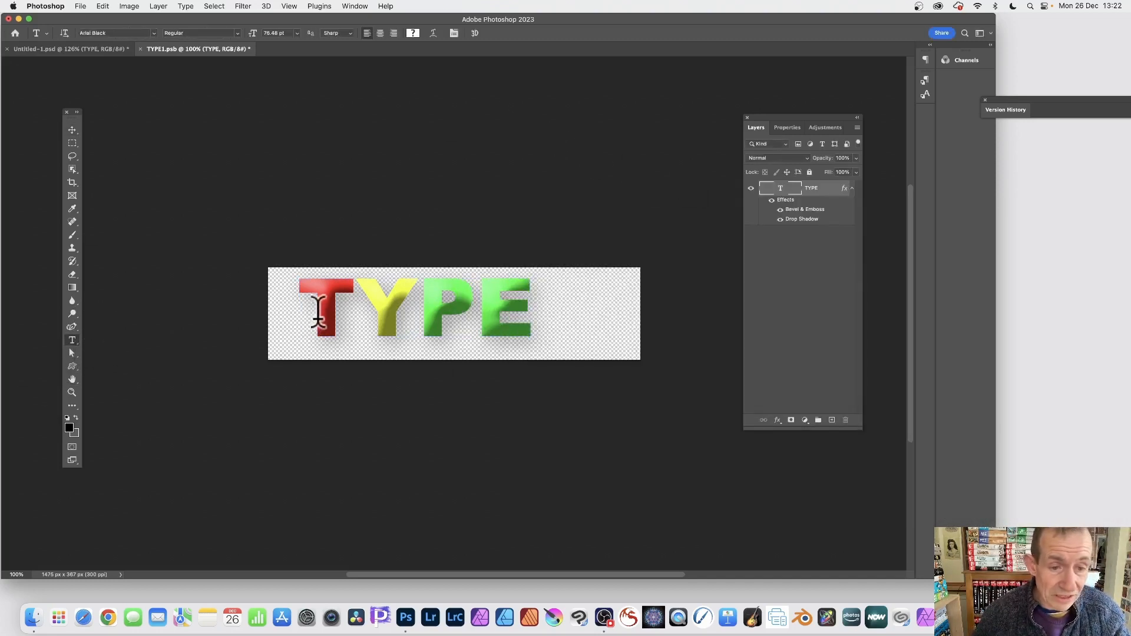
left_click_drag(318, 312, 538, 304)
type("sp")
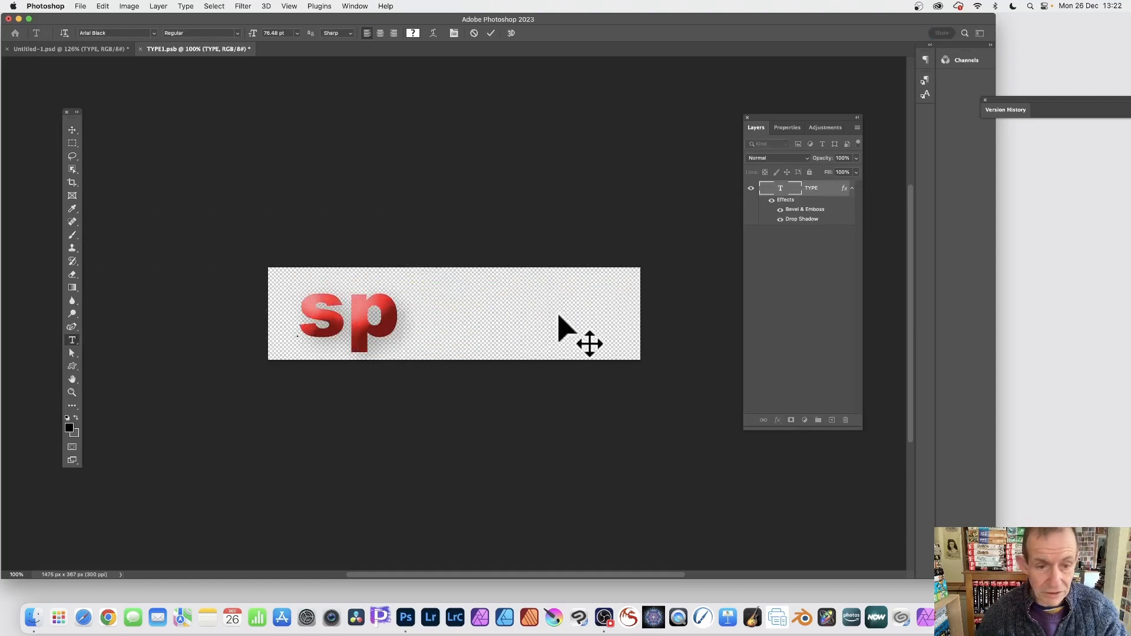
type("eech")
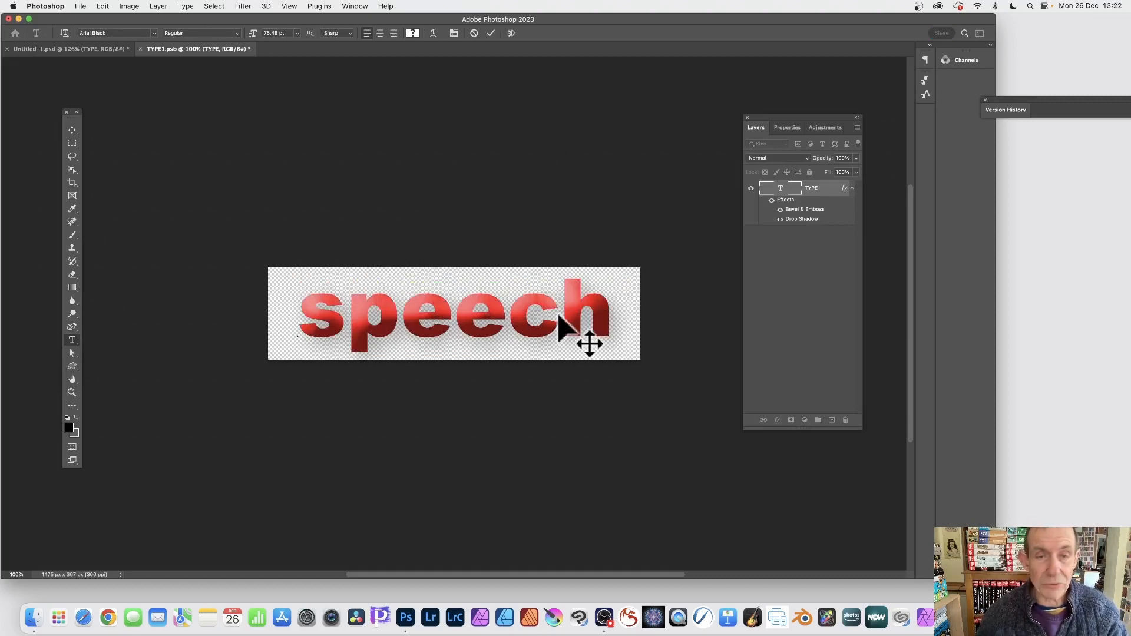
- Recolour the letters "eec" in speech to light cyan, then save and close the smart object's contents
left_click_drag(560, 312, 407, 309)
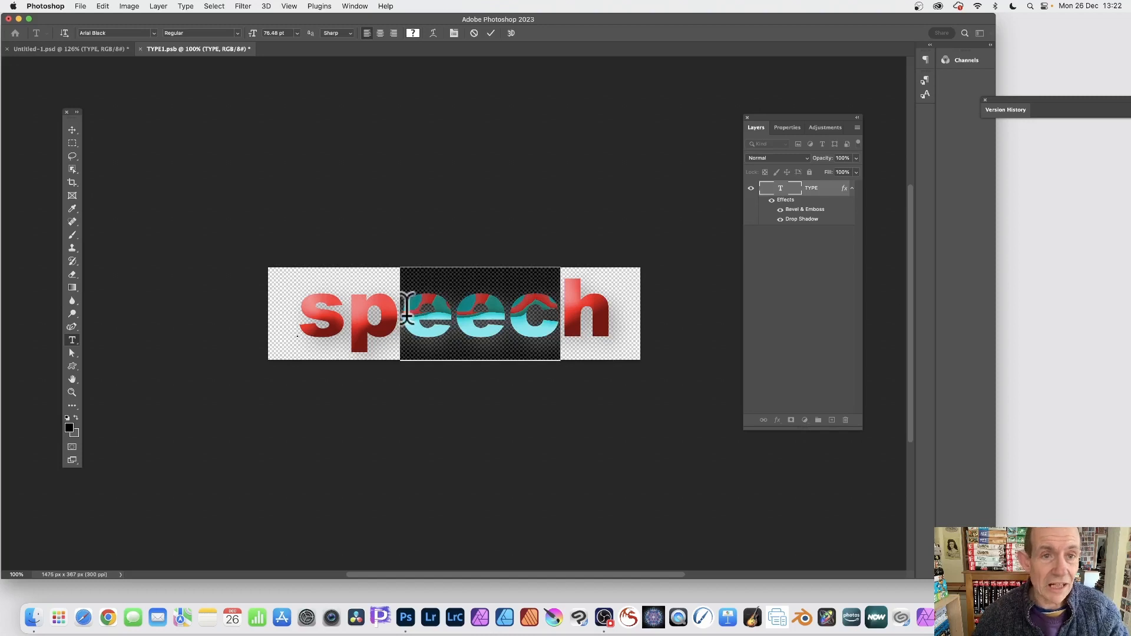
left_click(413, 33)
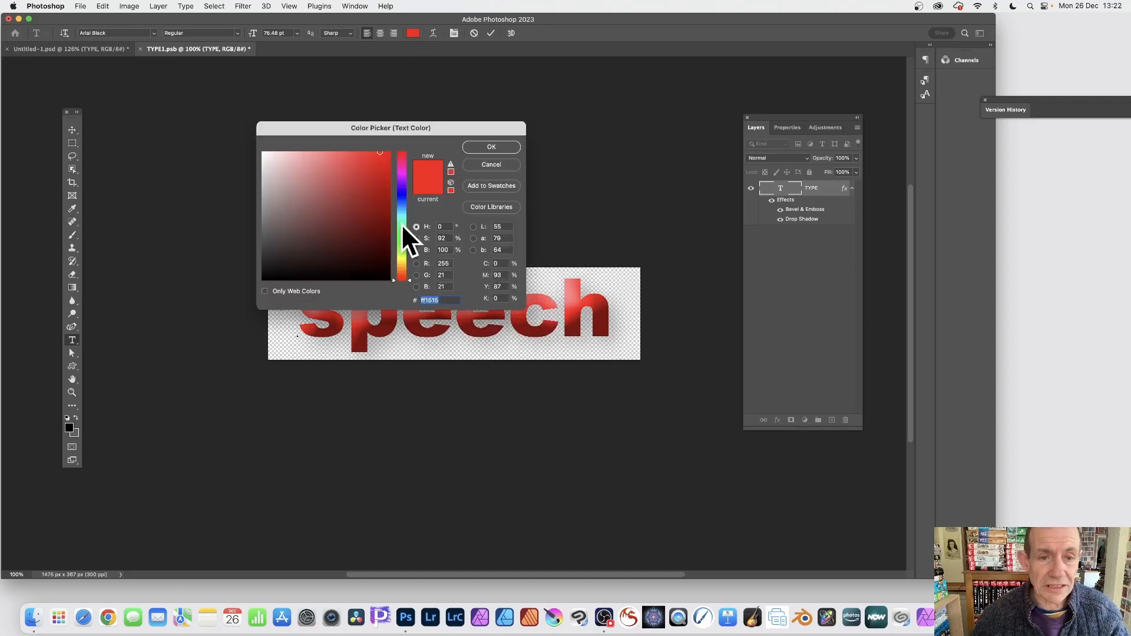
left_click_drag(401, 224, 402, 214)
left_click(367, 152)
left_click(471, 146)
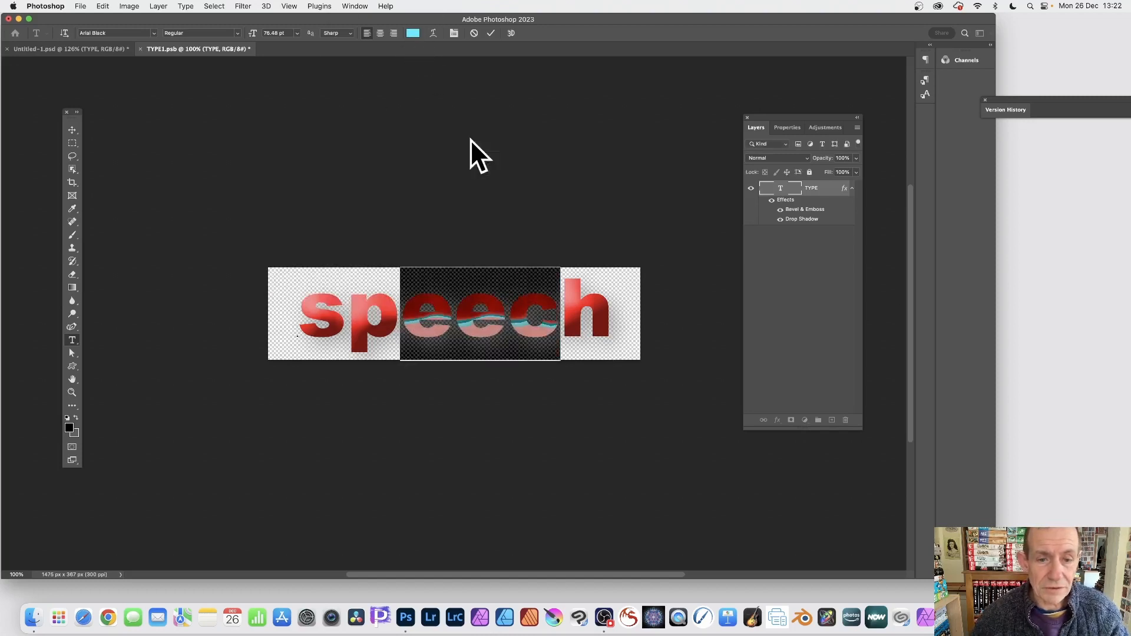
left_click(489, 33)
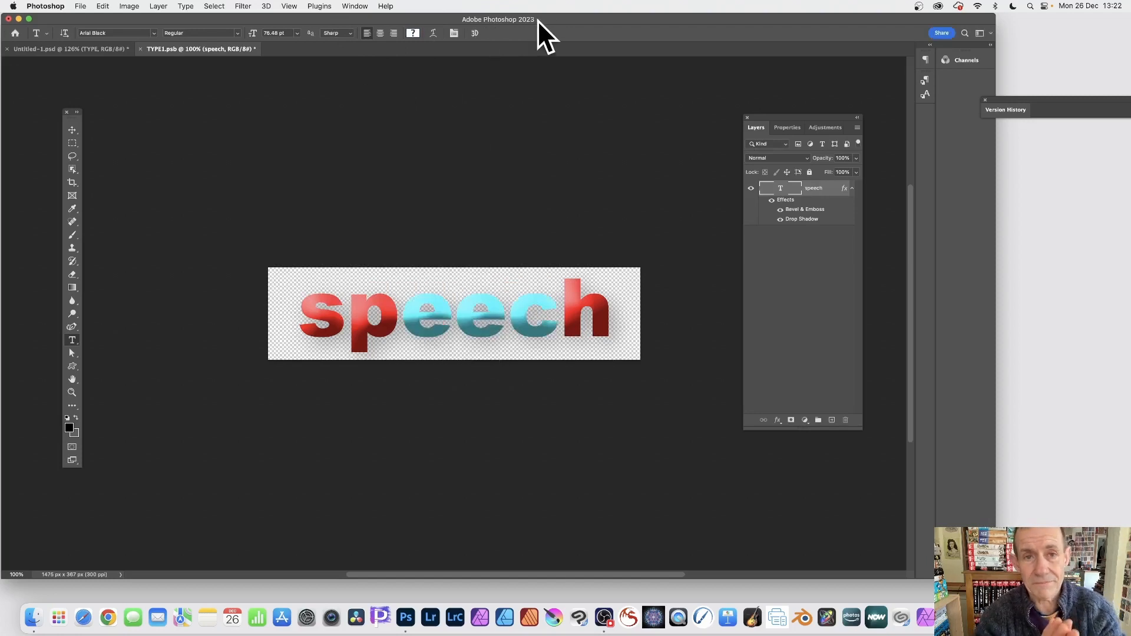
left_click(140, 49)
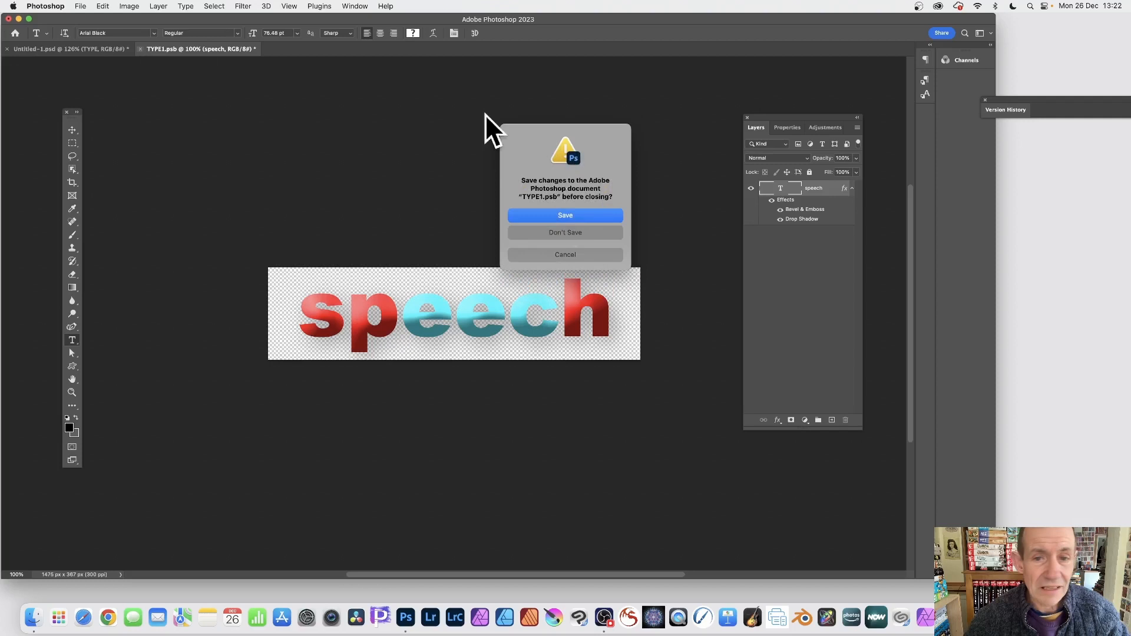
left_click(561, 216)
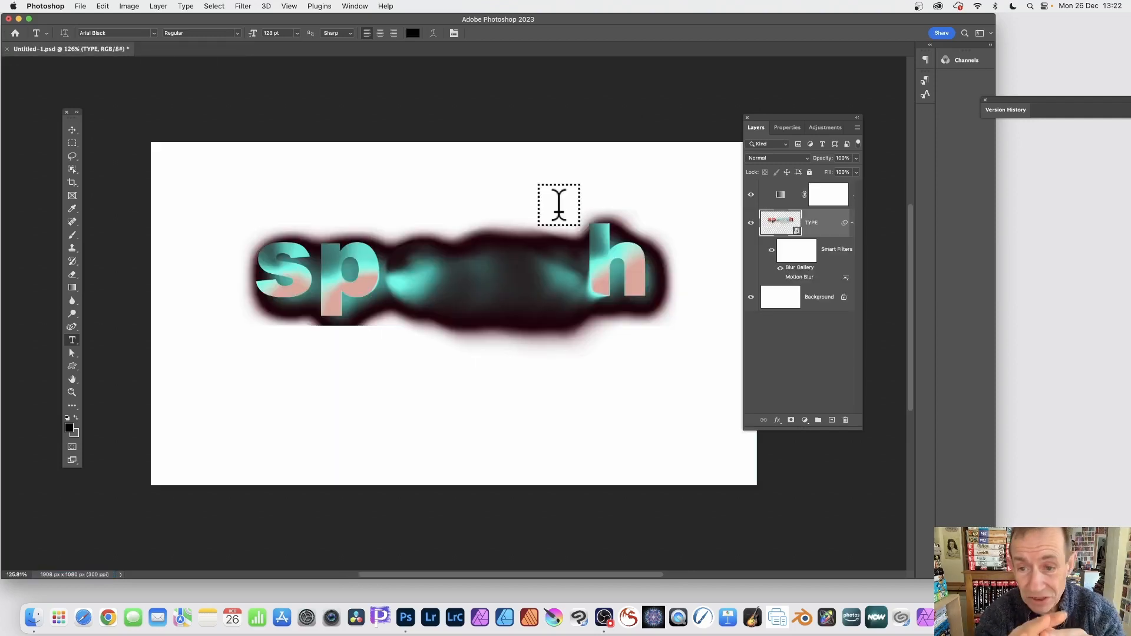
- Try the Lighten, Overlay and Difference blending modes on the Motion Blur smart filter and compare the result with Blur Gallery off and on
double_click(846, 278)
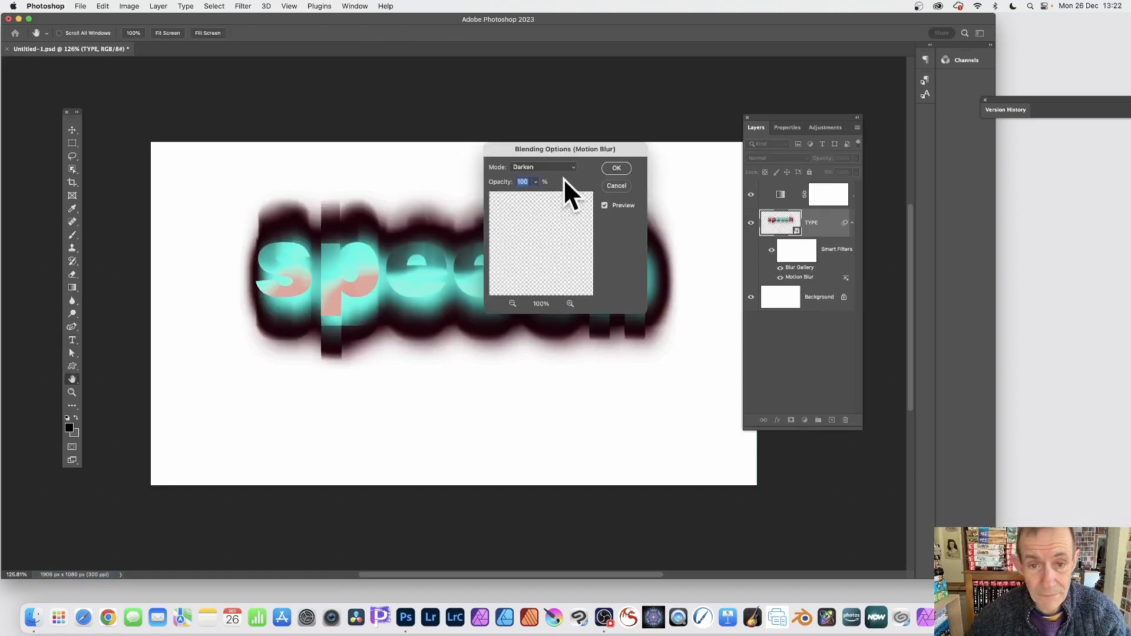
left_click(543, 167)
left_click(535, 225)
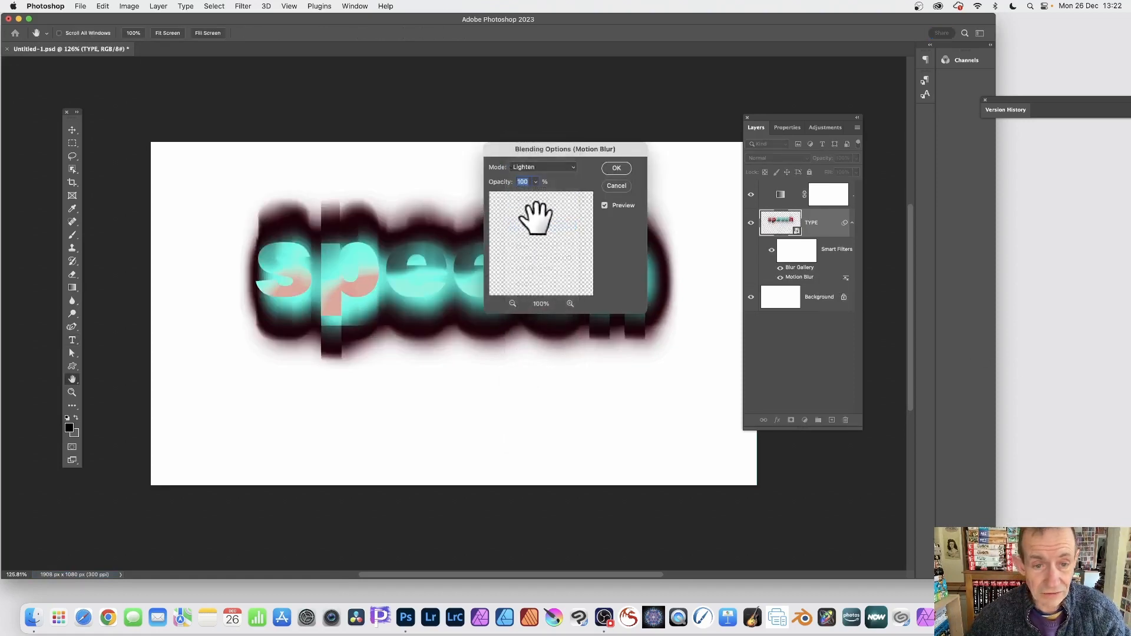
left_click(532, 166)
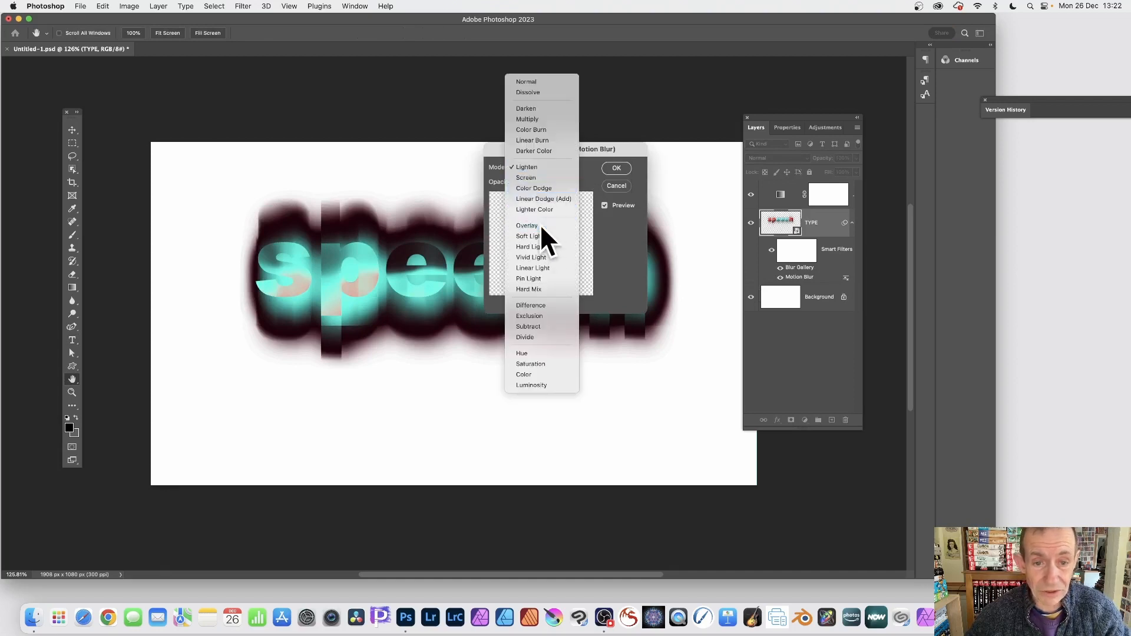
left_click(540, 225)
left_click(533, 166)
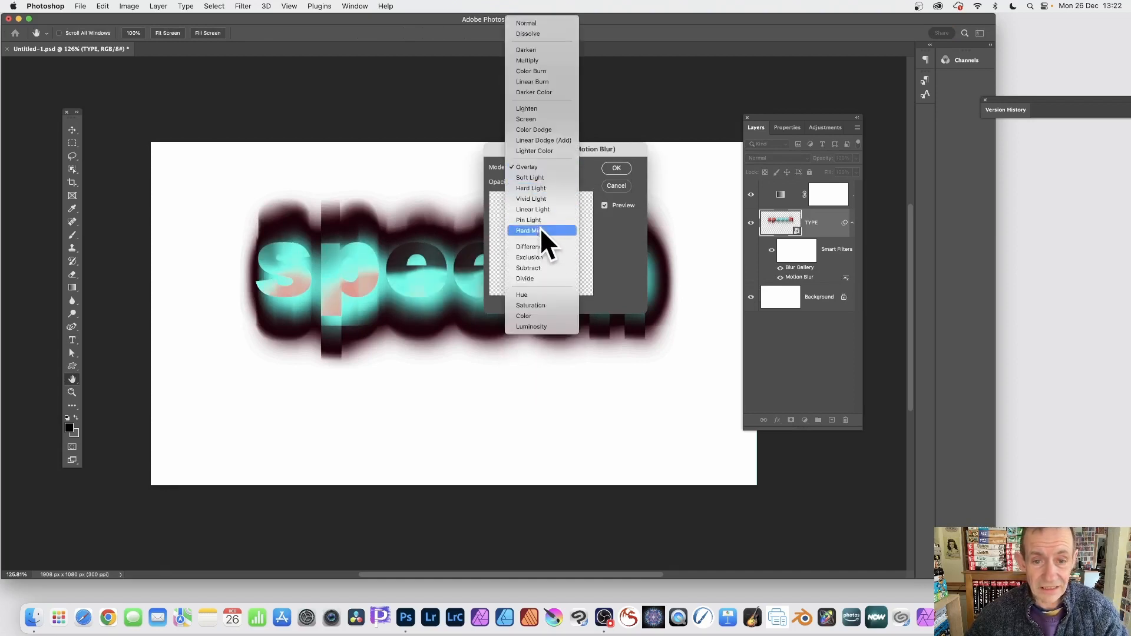
left_click(542, 246)
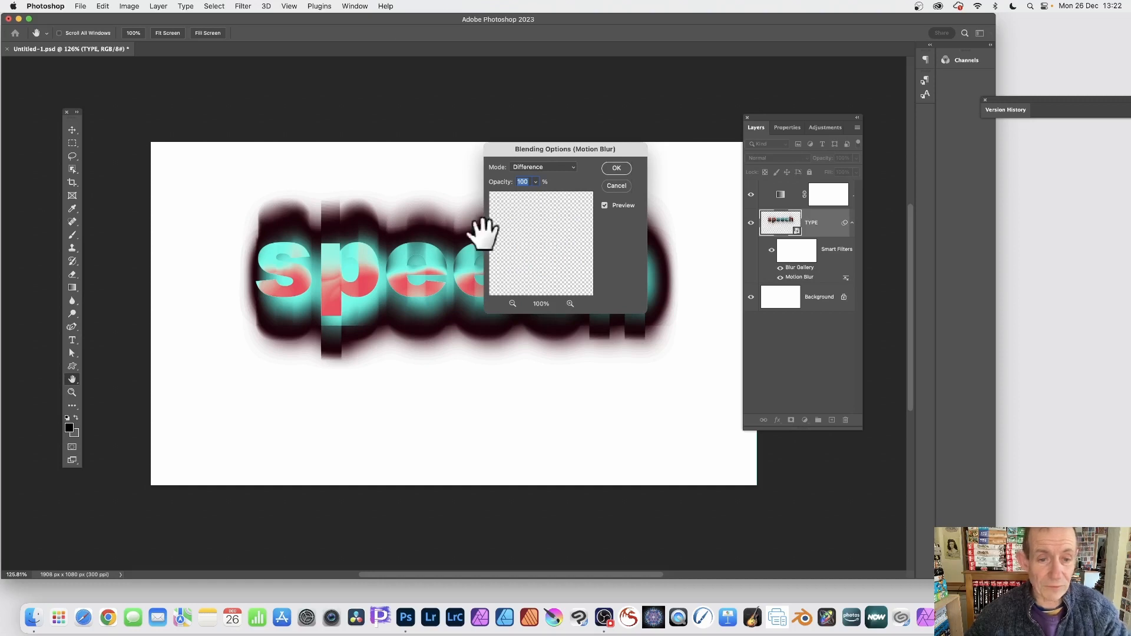
left_click_drag(583, 154, 766, 179)
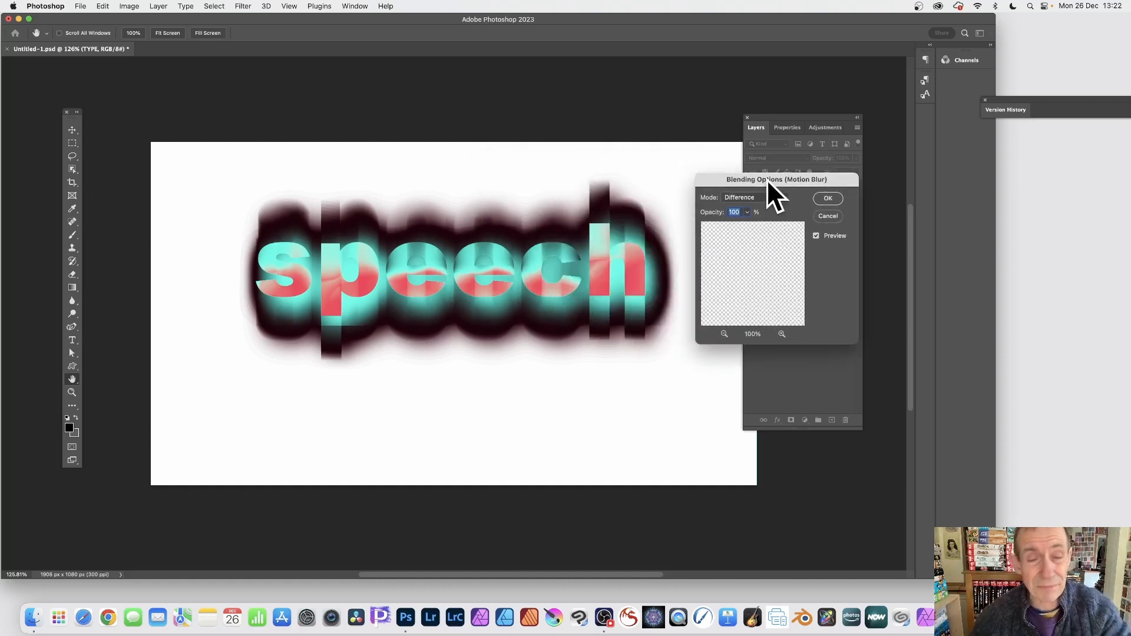
left_click(828, 199)
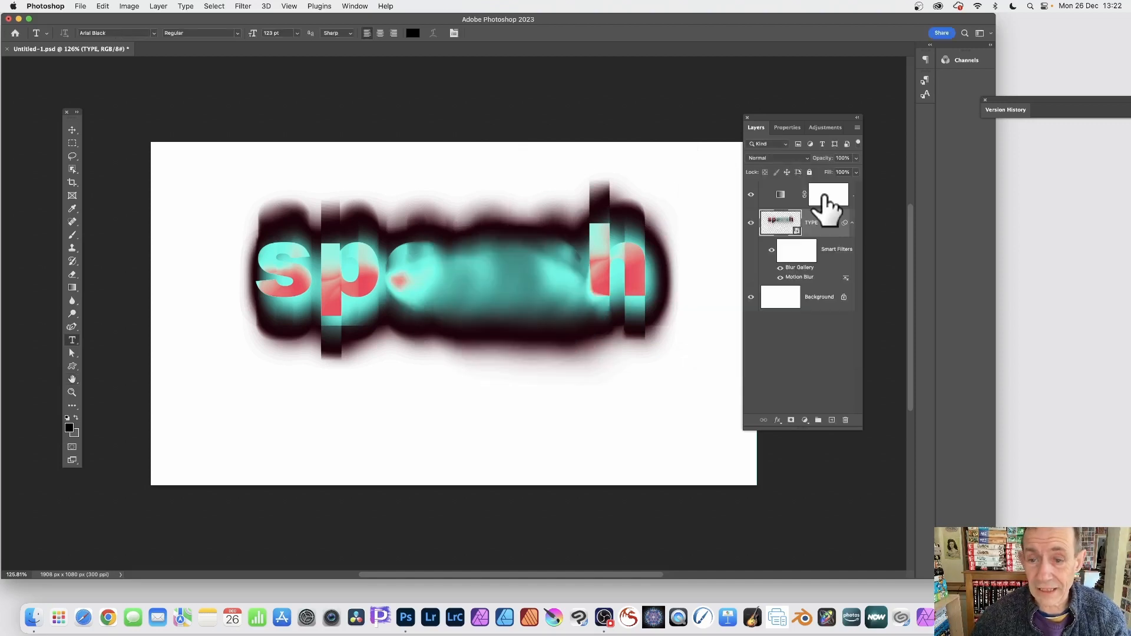
left_click(782, 270)
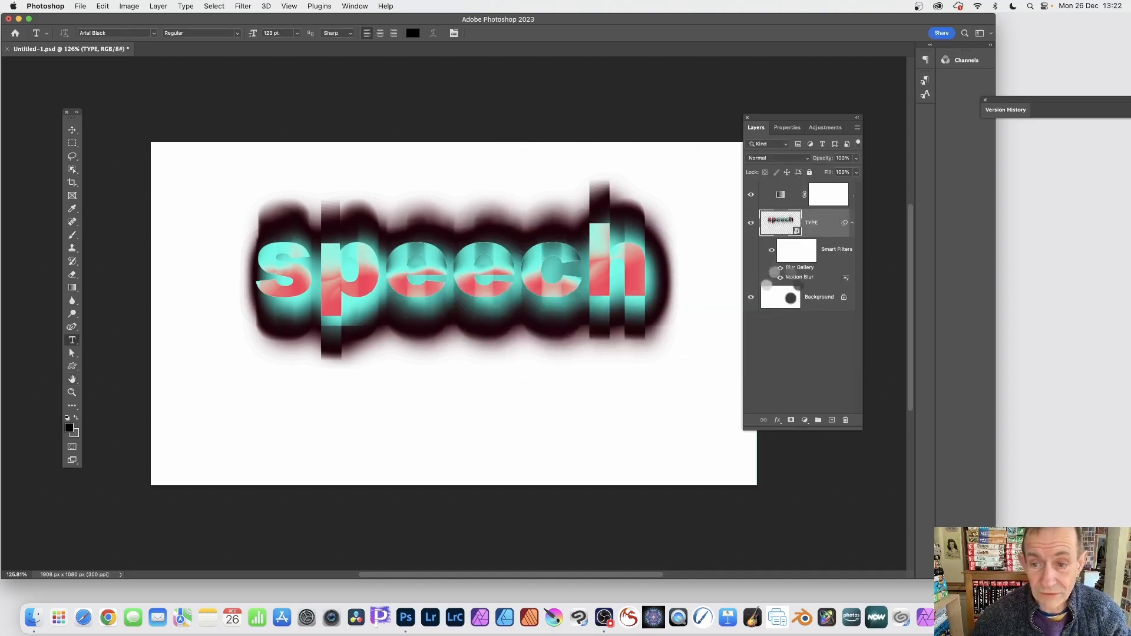
left_click(781, 268)
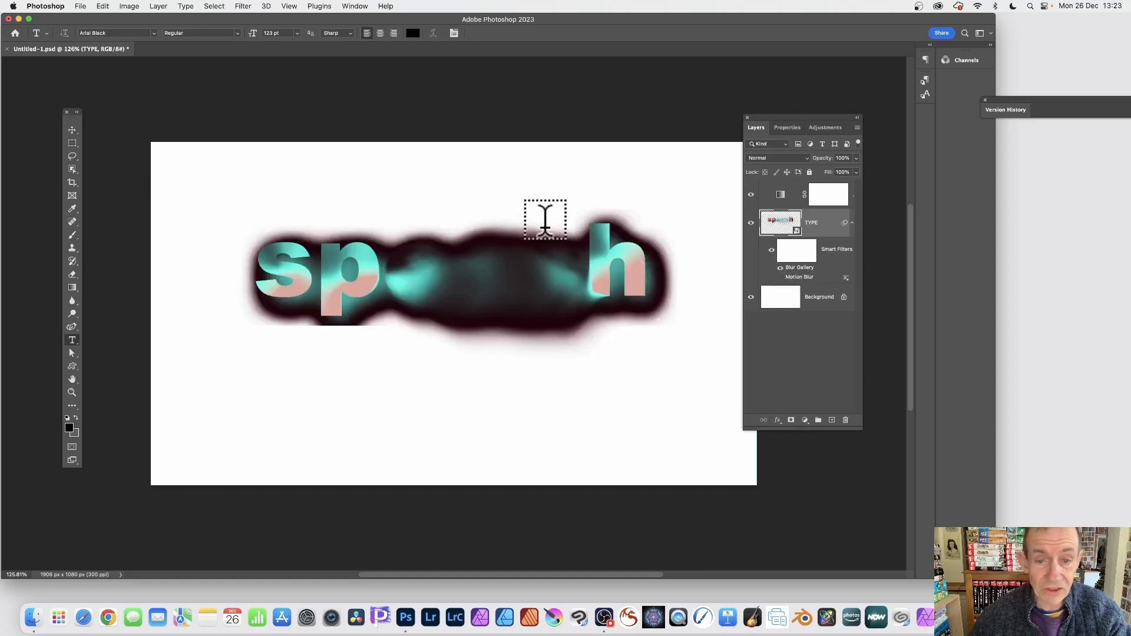
- Move the blurred text smart object slightly up and to the left on the canvas
left_click(72, 129)
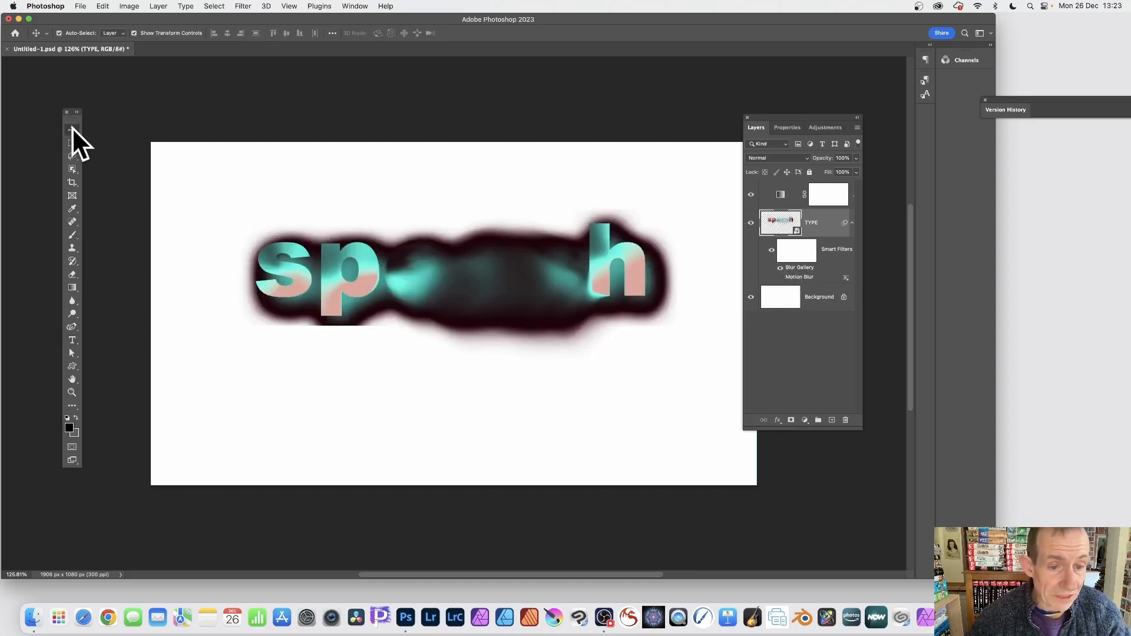
left_click_drag(355, 304, 335, 280)
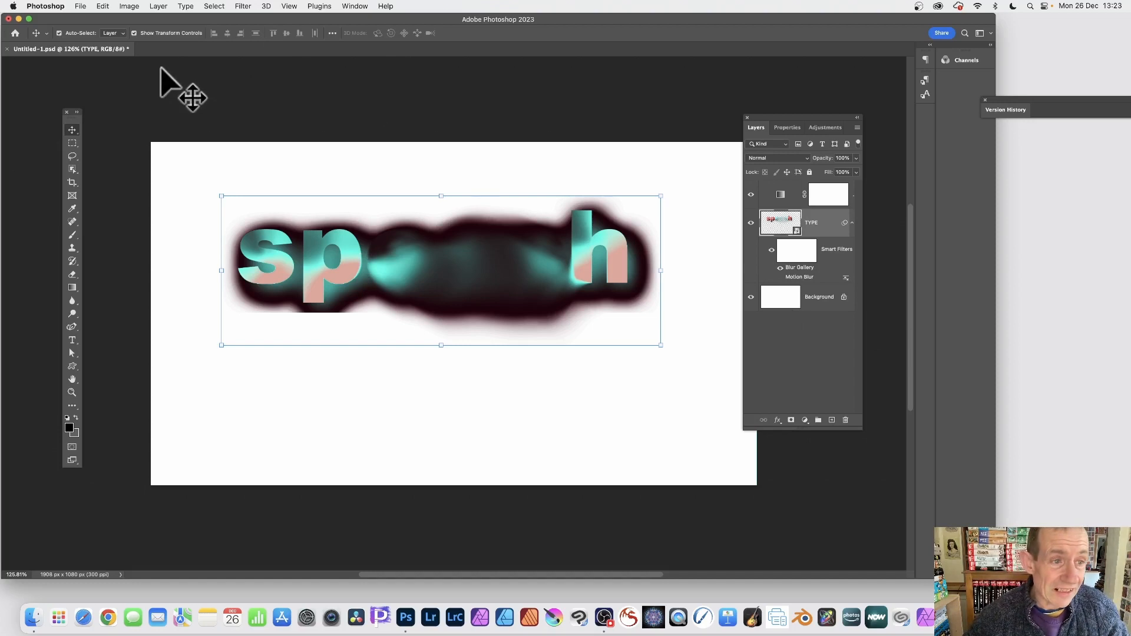
- Open the smart object's contents and scale the speech text down proportionally, leaving clear space around it inside the canvas
double_click(797, 231)
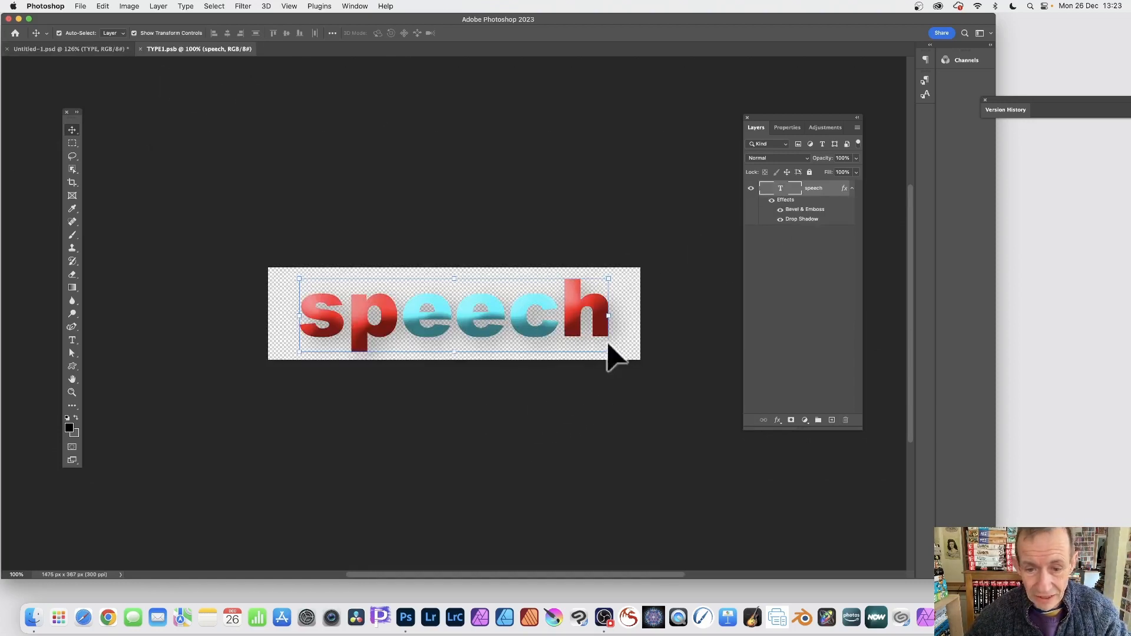
left_click_drag(609, 348, 506, 311)
key("Return")
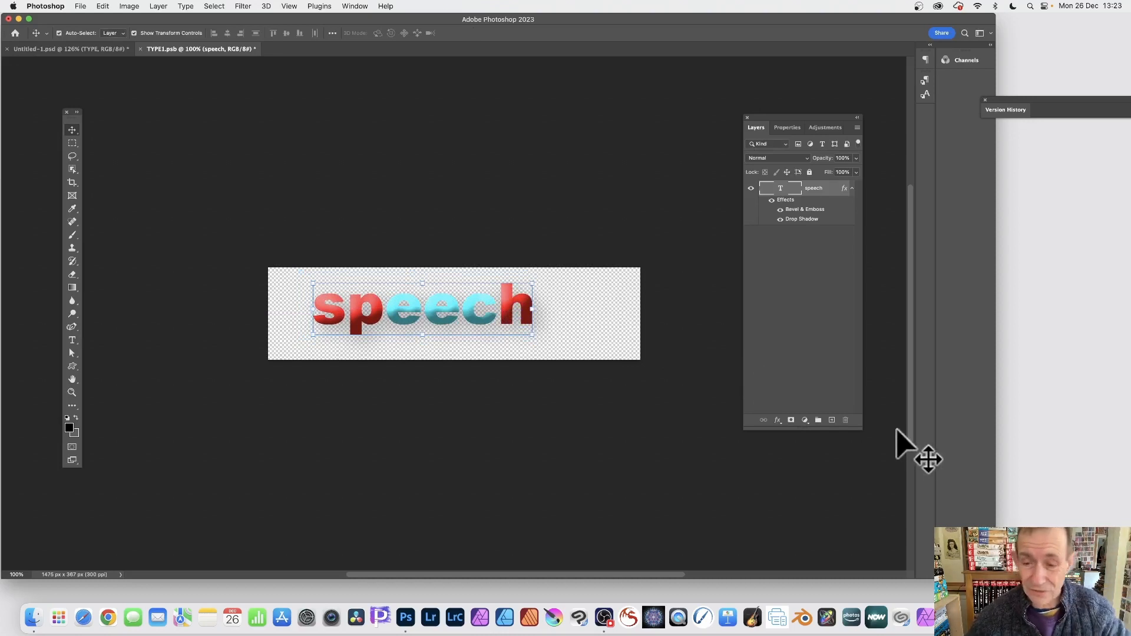
- Turn off the Drop Shadow effect on the speech text, then save and close the smart object's contents
left_click(778, 419)
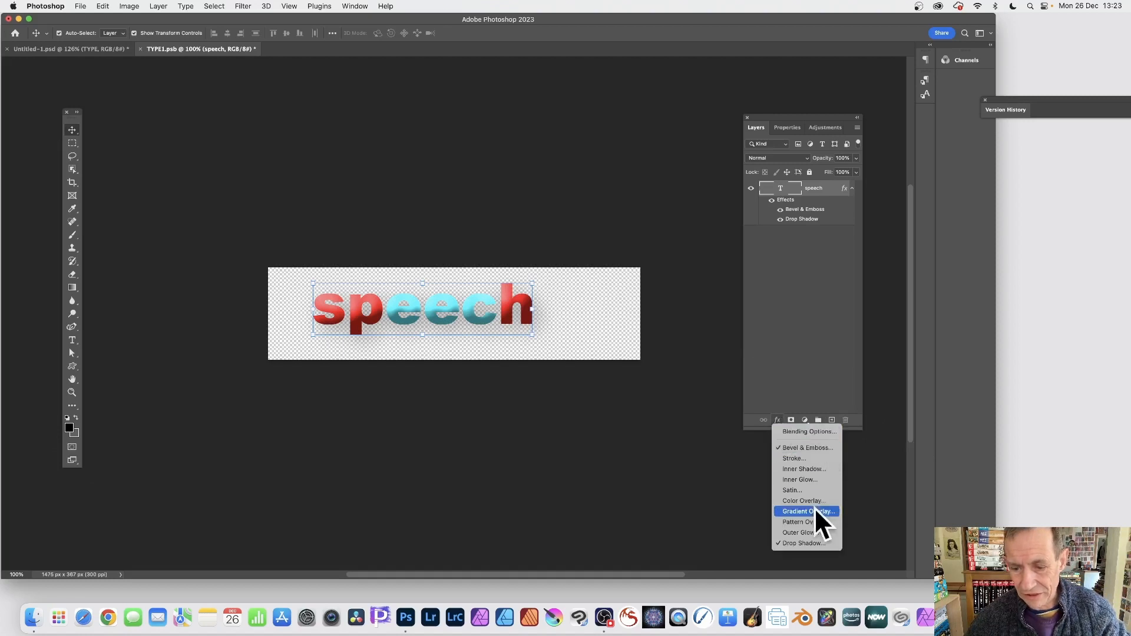
left_click(803, 543)
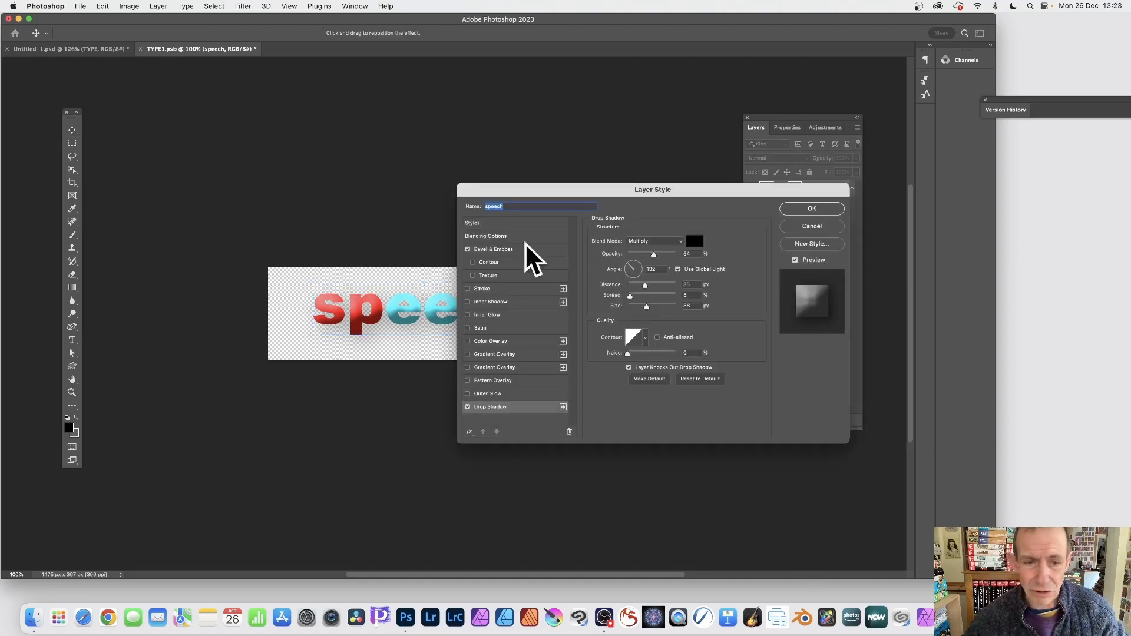
left_click(468, 407)
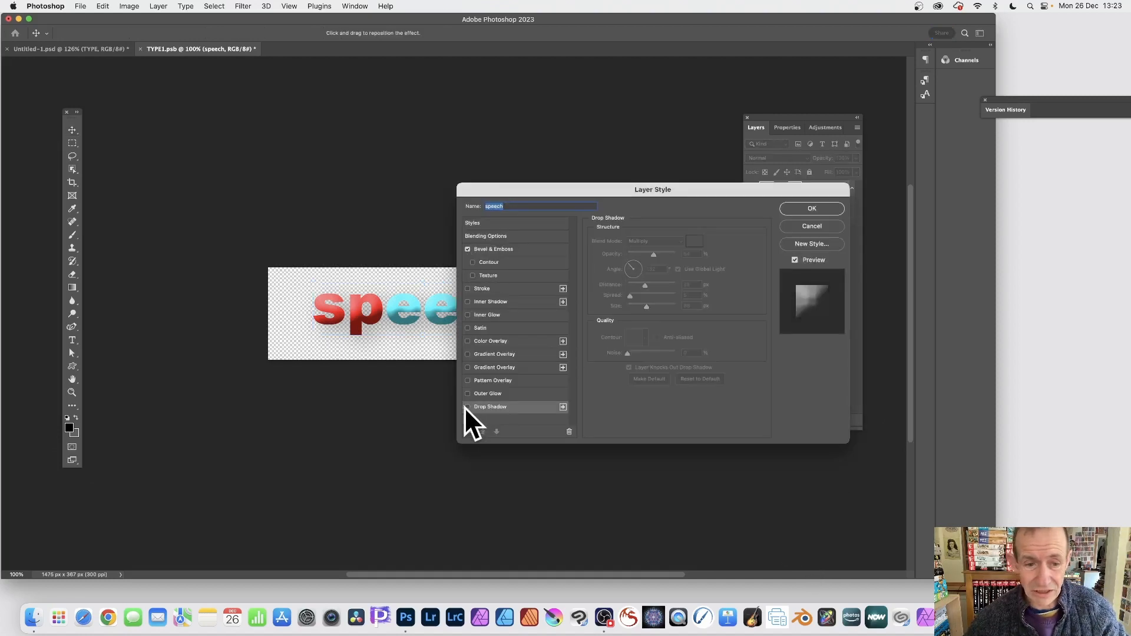
left_click(812, 209)
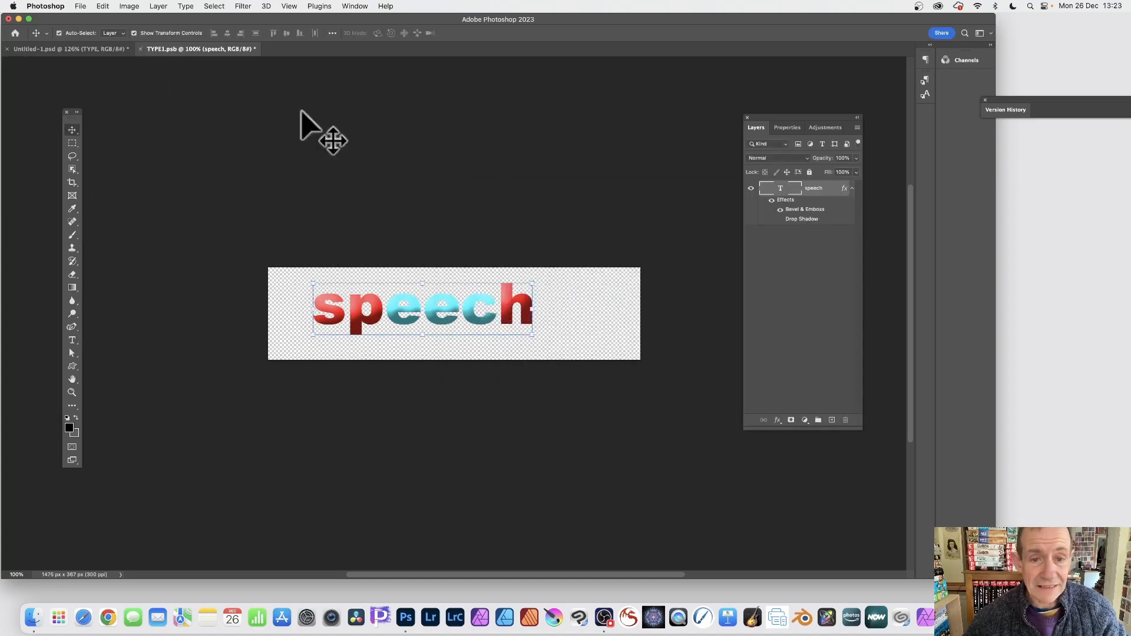
left_click(140, 49)
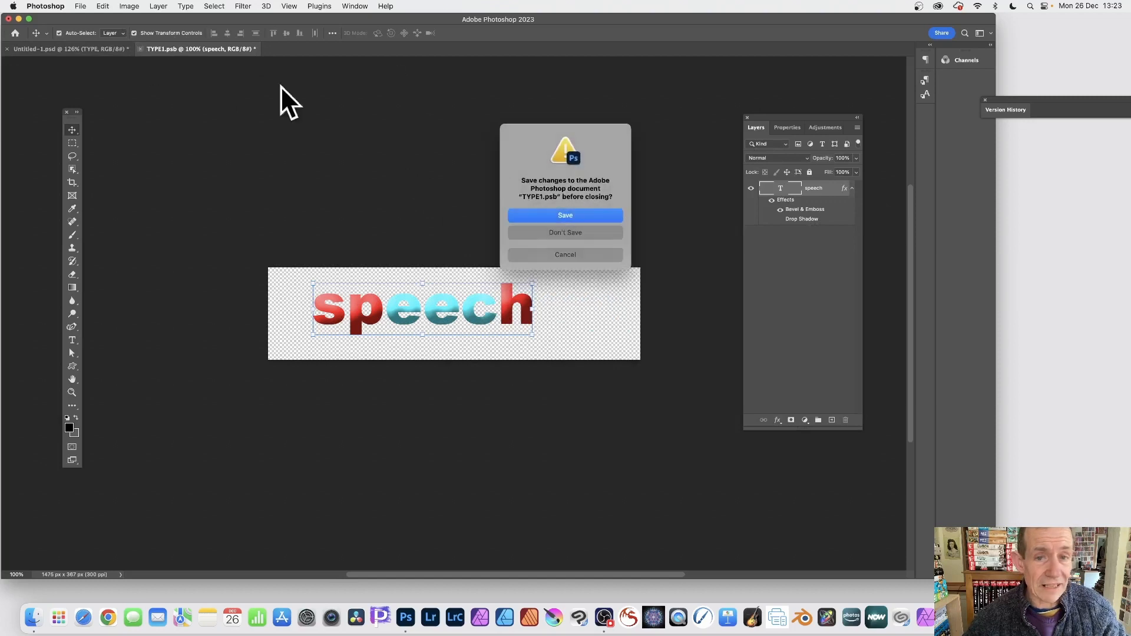
left_click(567, 216)
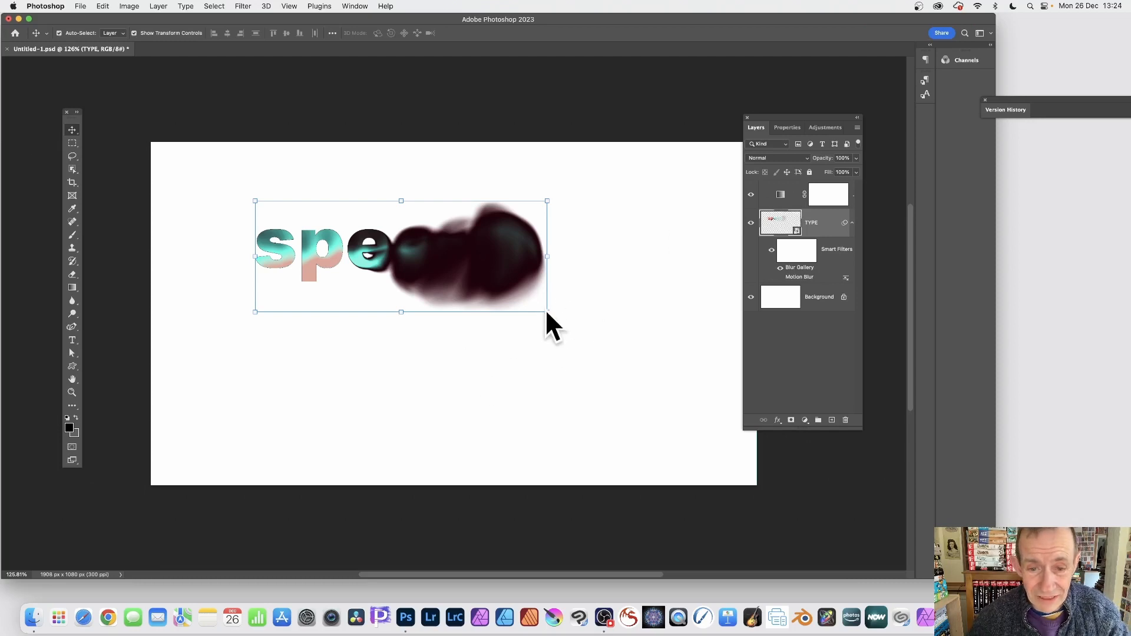
- Scale the TYPE smart object up proportionally to about 150% so the text fills more of the canvas width
left_click(550, 323)
left_click(573, 234)
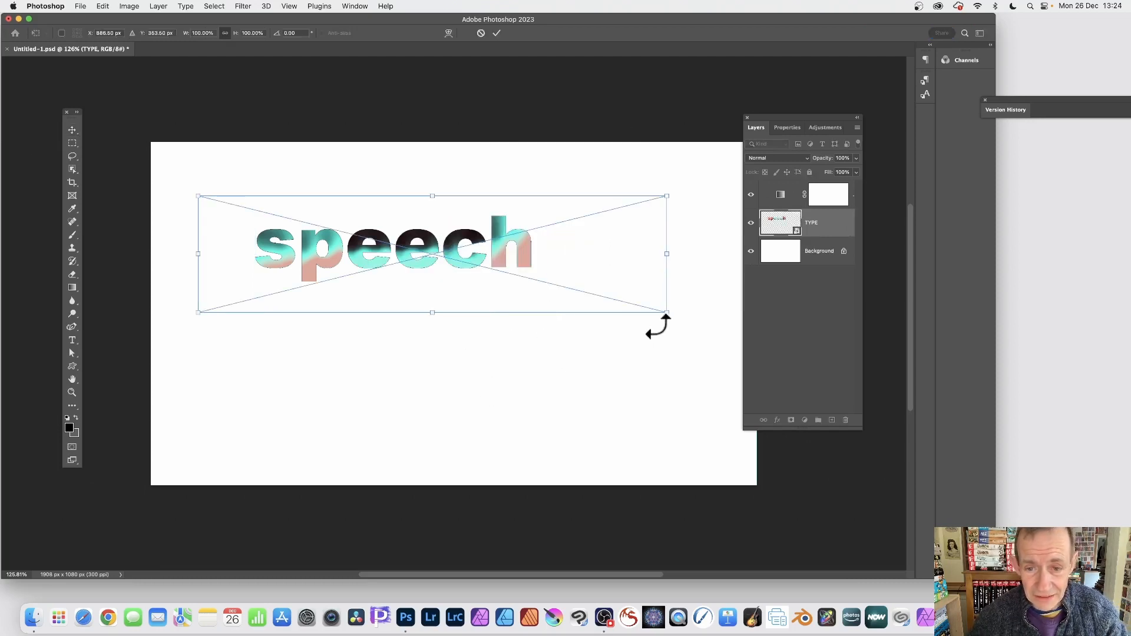
left_click_drag(662, 311, 818, 387)
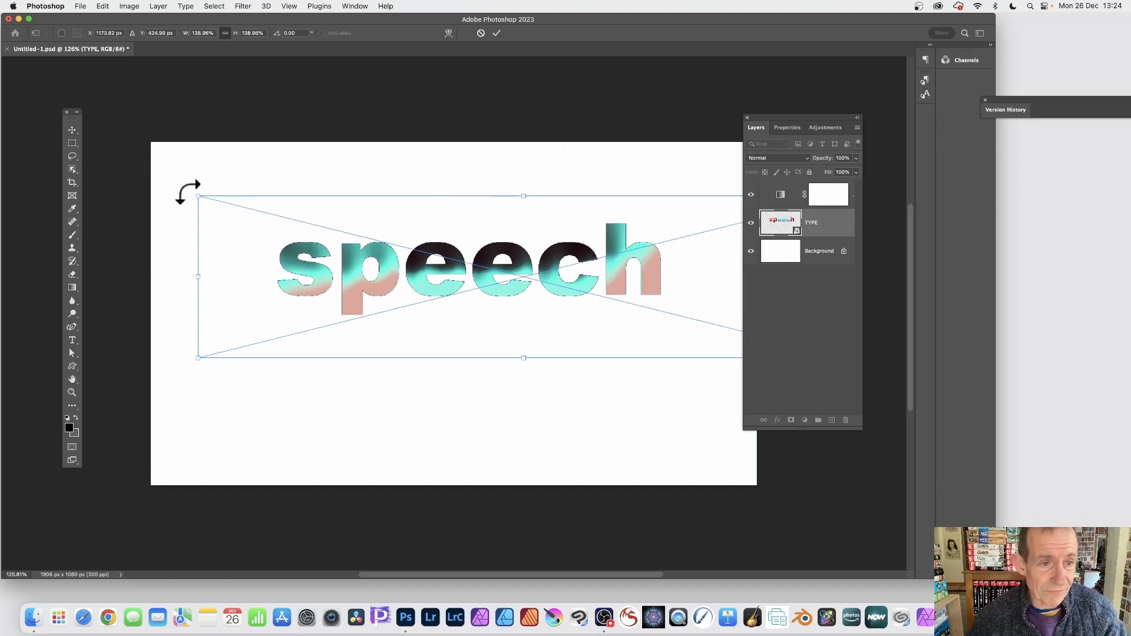
left_click_drag(198, 195, 152, 172)
left_click(497, 33)
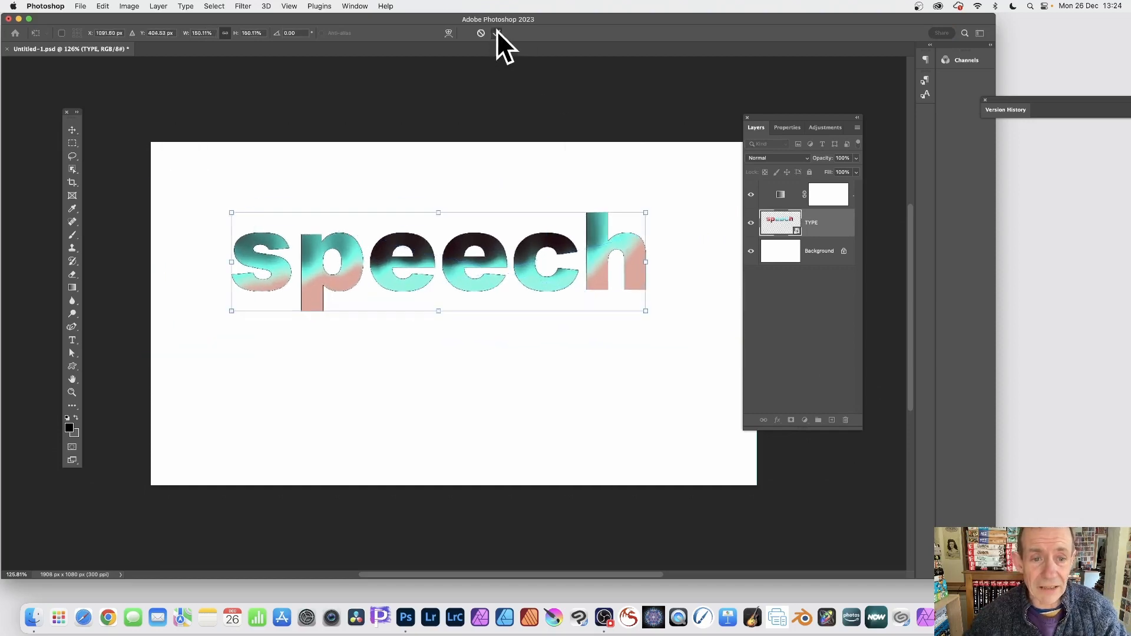
- Try several legacy default gradients on the Gradient Map, settling on the yellow, violet, orange, blue one with the Linear method
double_click(781, 195)
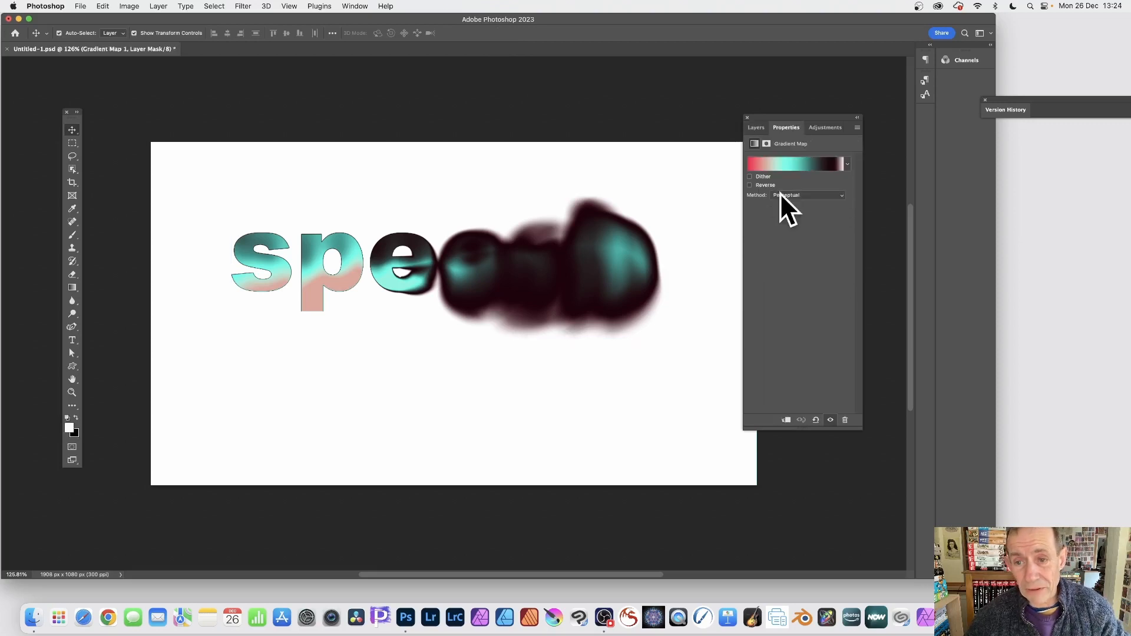
left_click(847, 164)
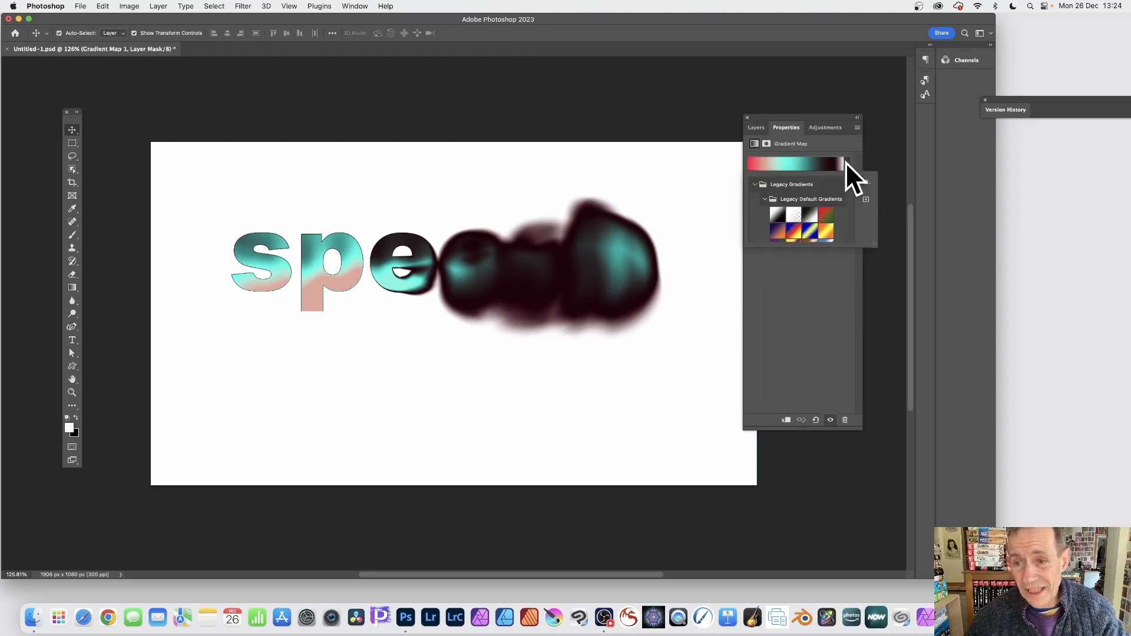
left_click(794, 232)
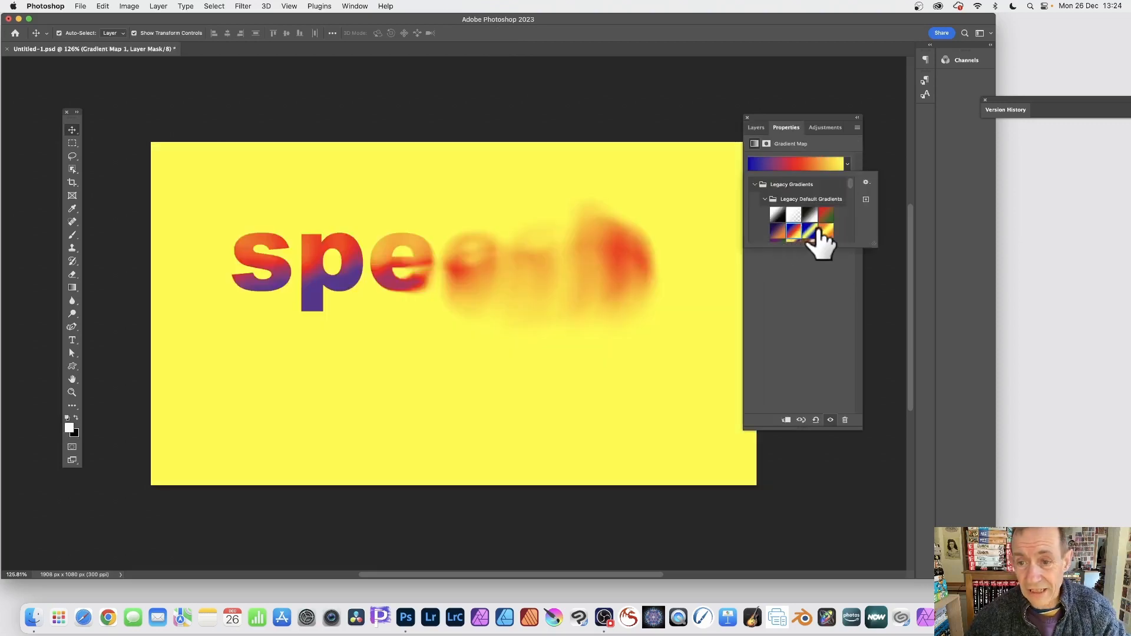
left_click(810, 231)
left_click(826, 232)
left_click(810, 228)
scroll(810, 216, "down", 3)
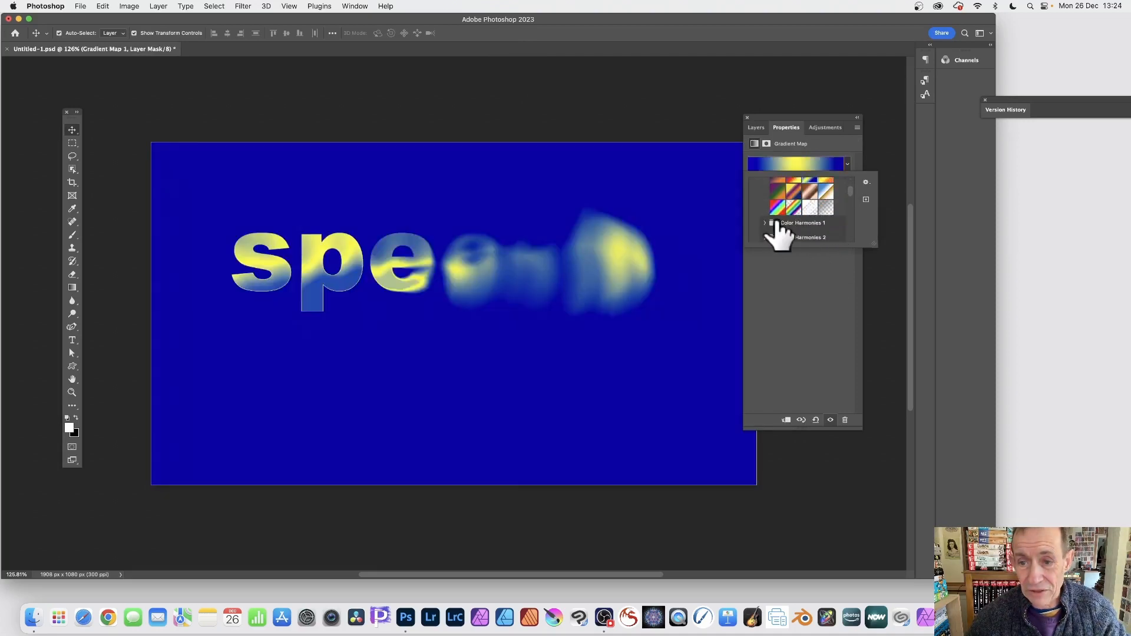
left_click(777, 209)
left_click(789, 193)
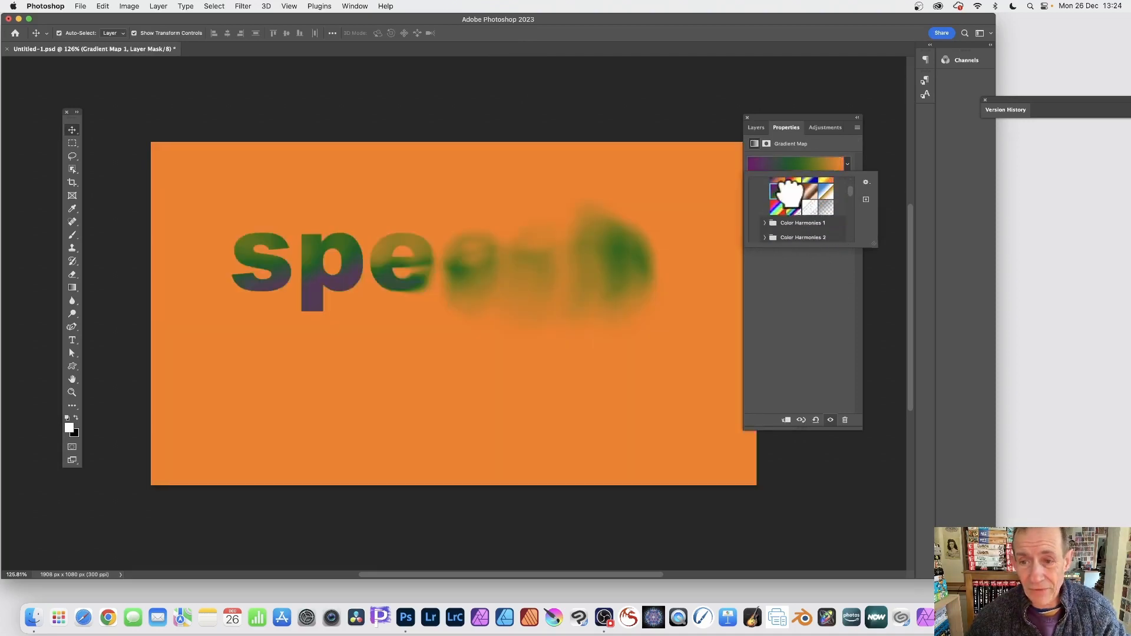
left_click(811, 195)
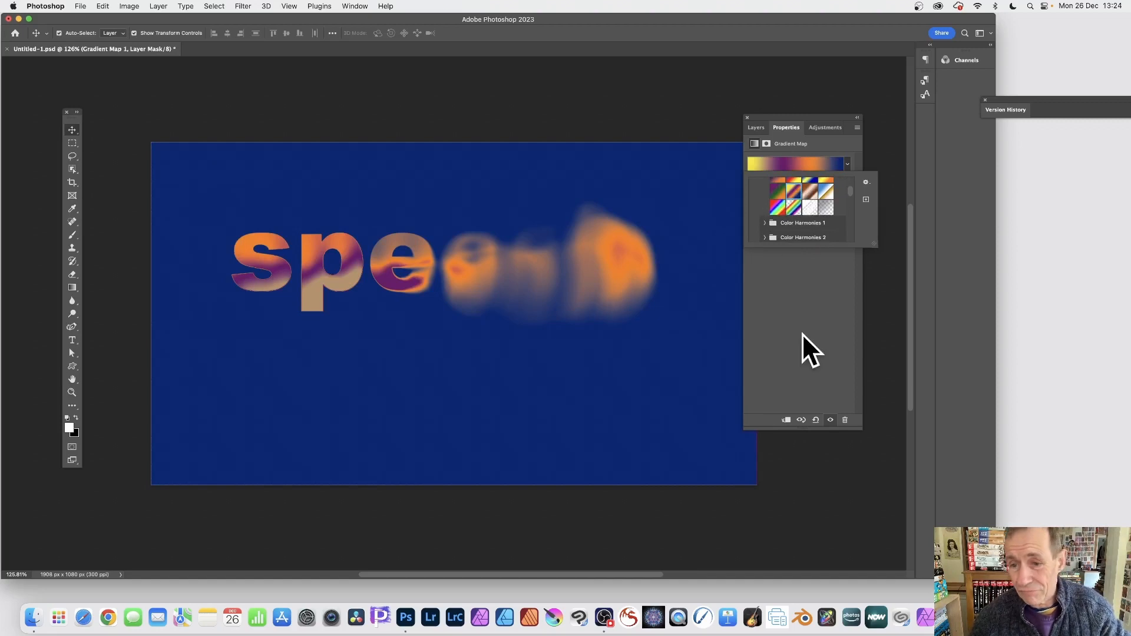
left_click(820, 300)
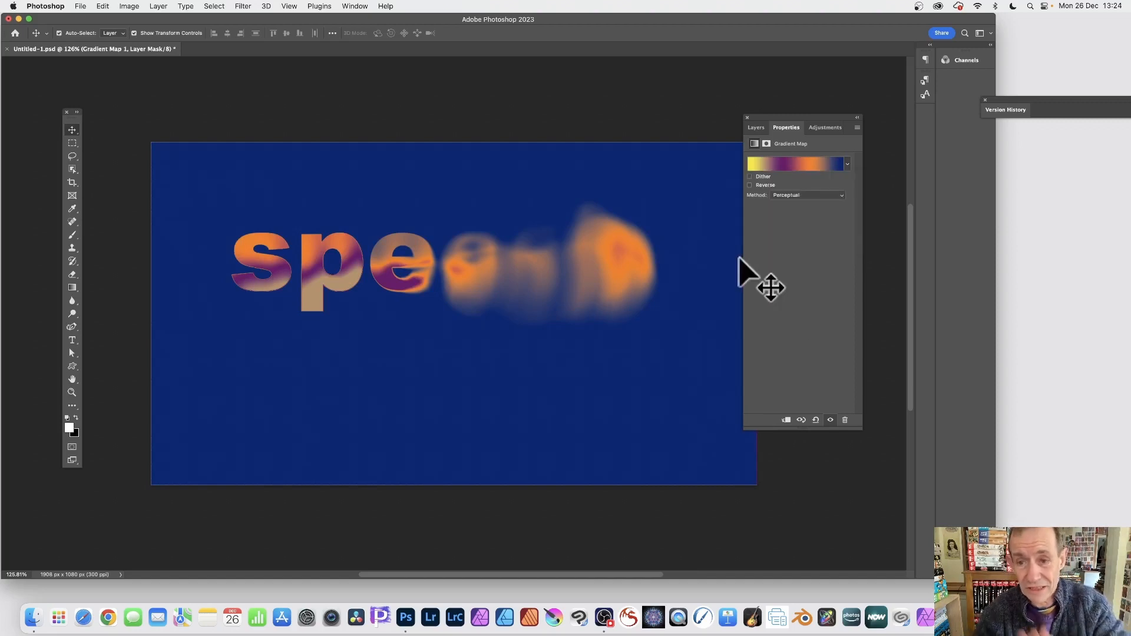
left_click(787, 196)
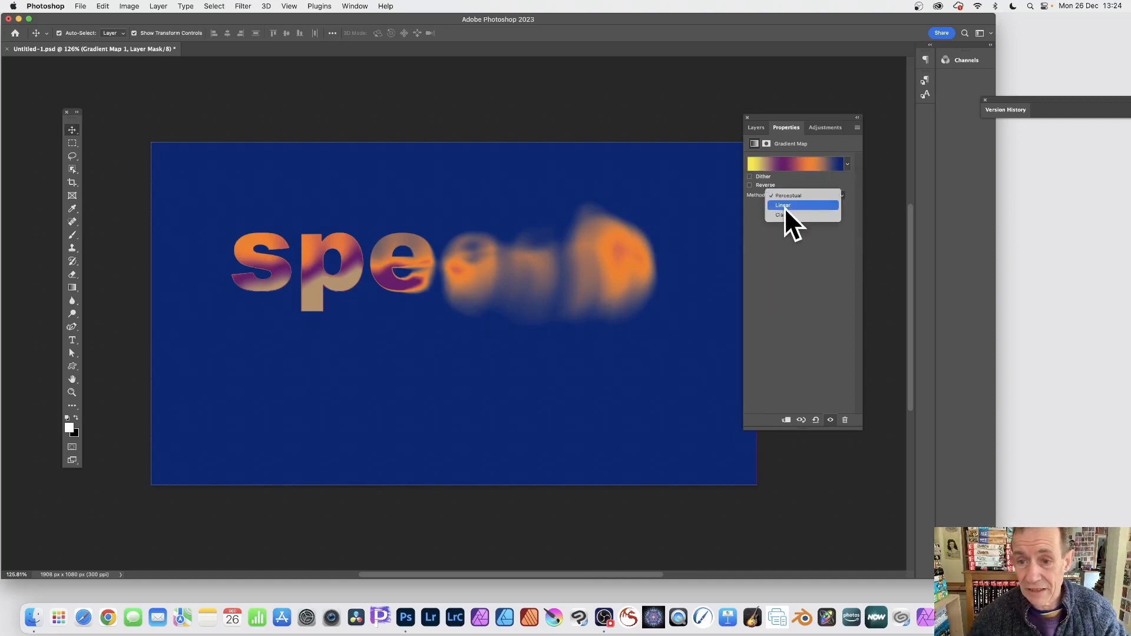
left_click(794, 205)
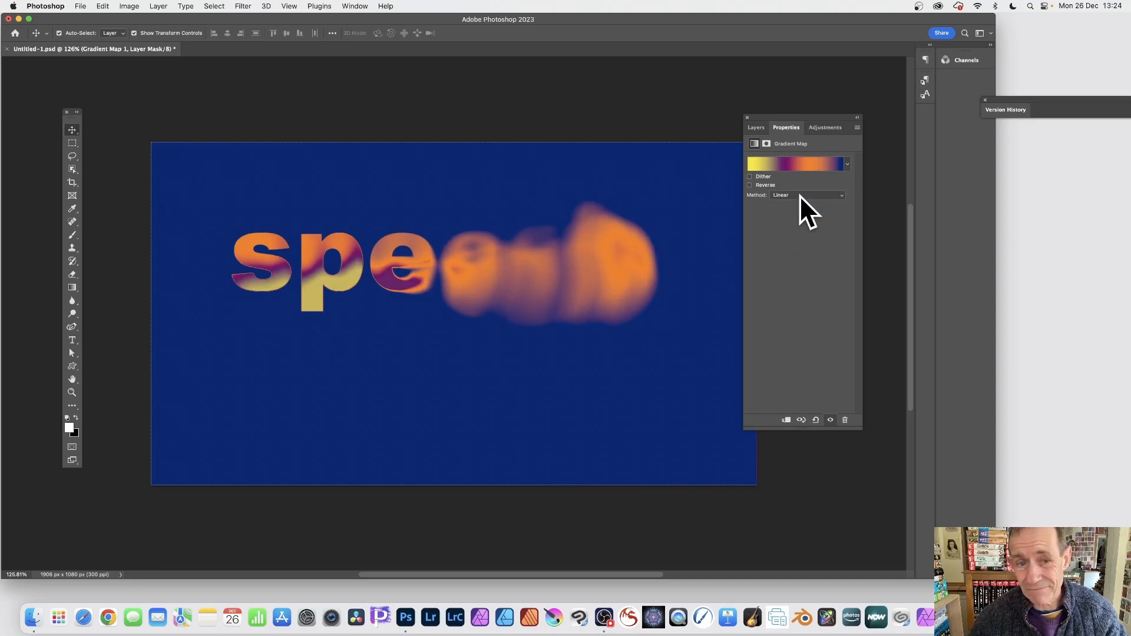